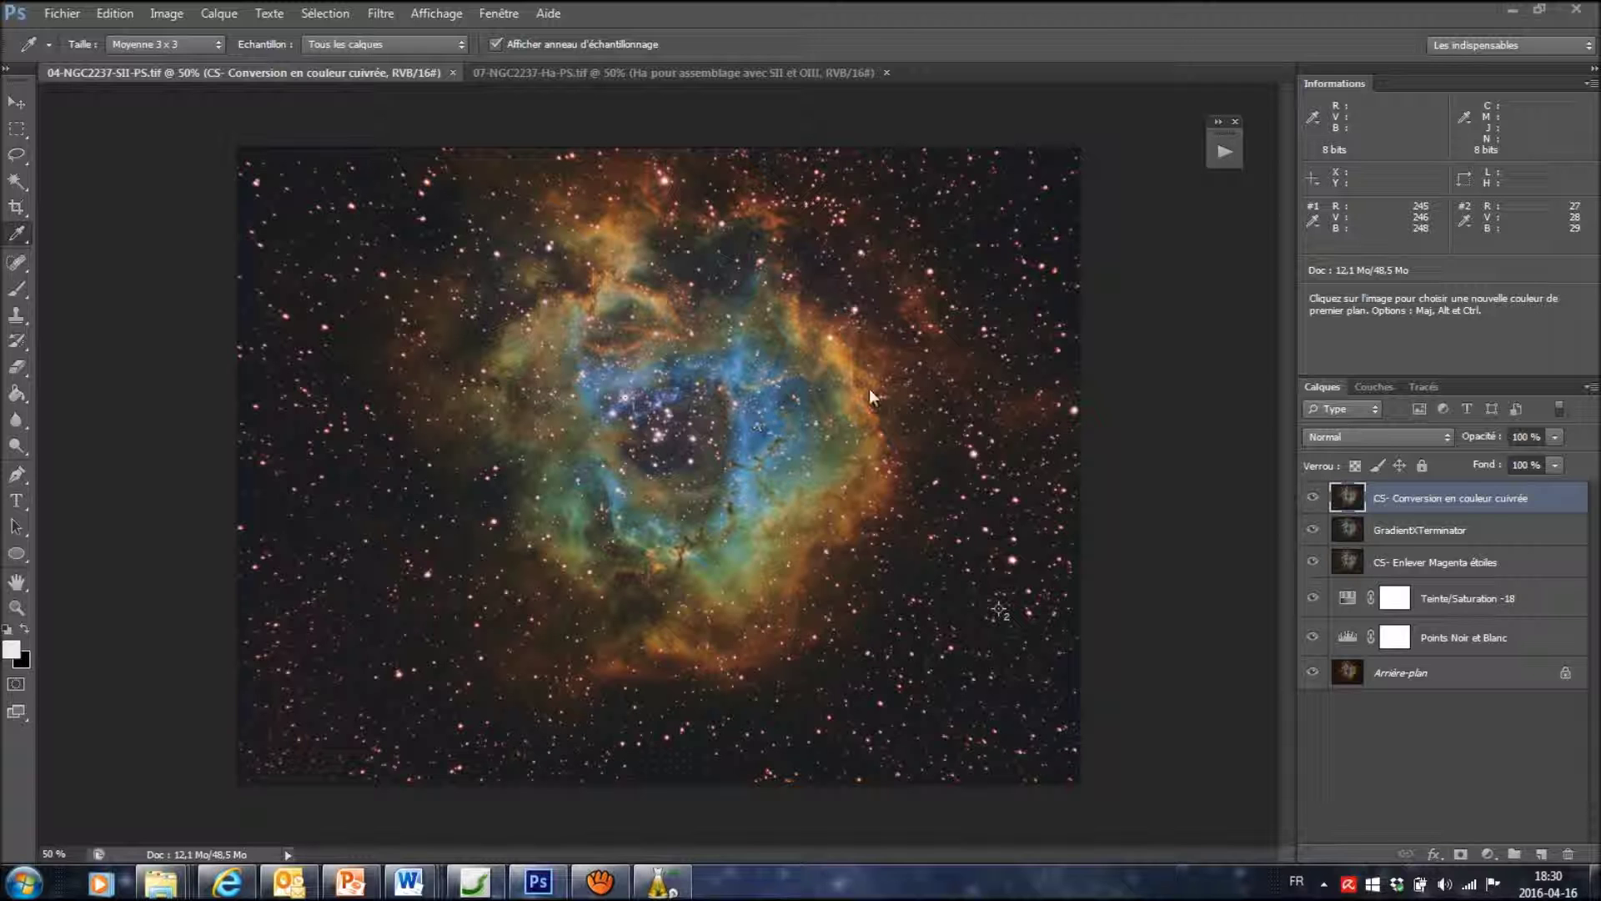
Select all of the Ha image's top layer, "Ha pour assemblage avec SII et OIII", and copy it
click(684, 77)
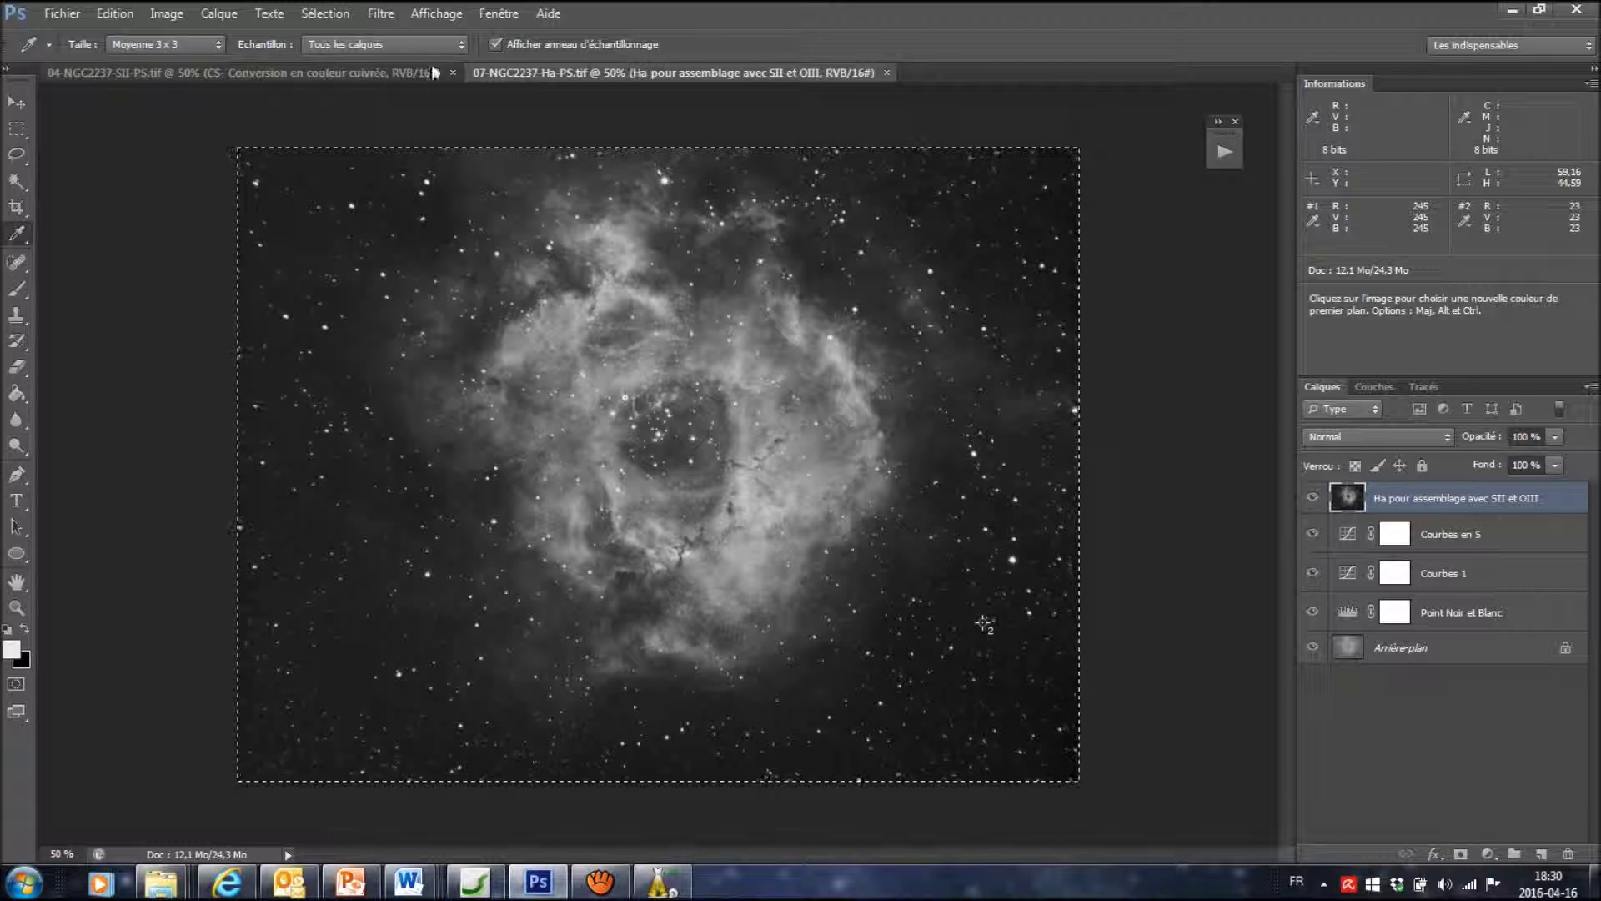
click(392, 74)
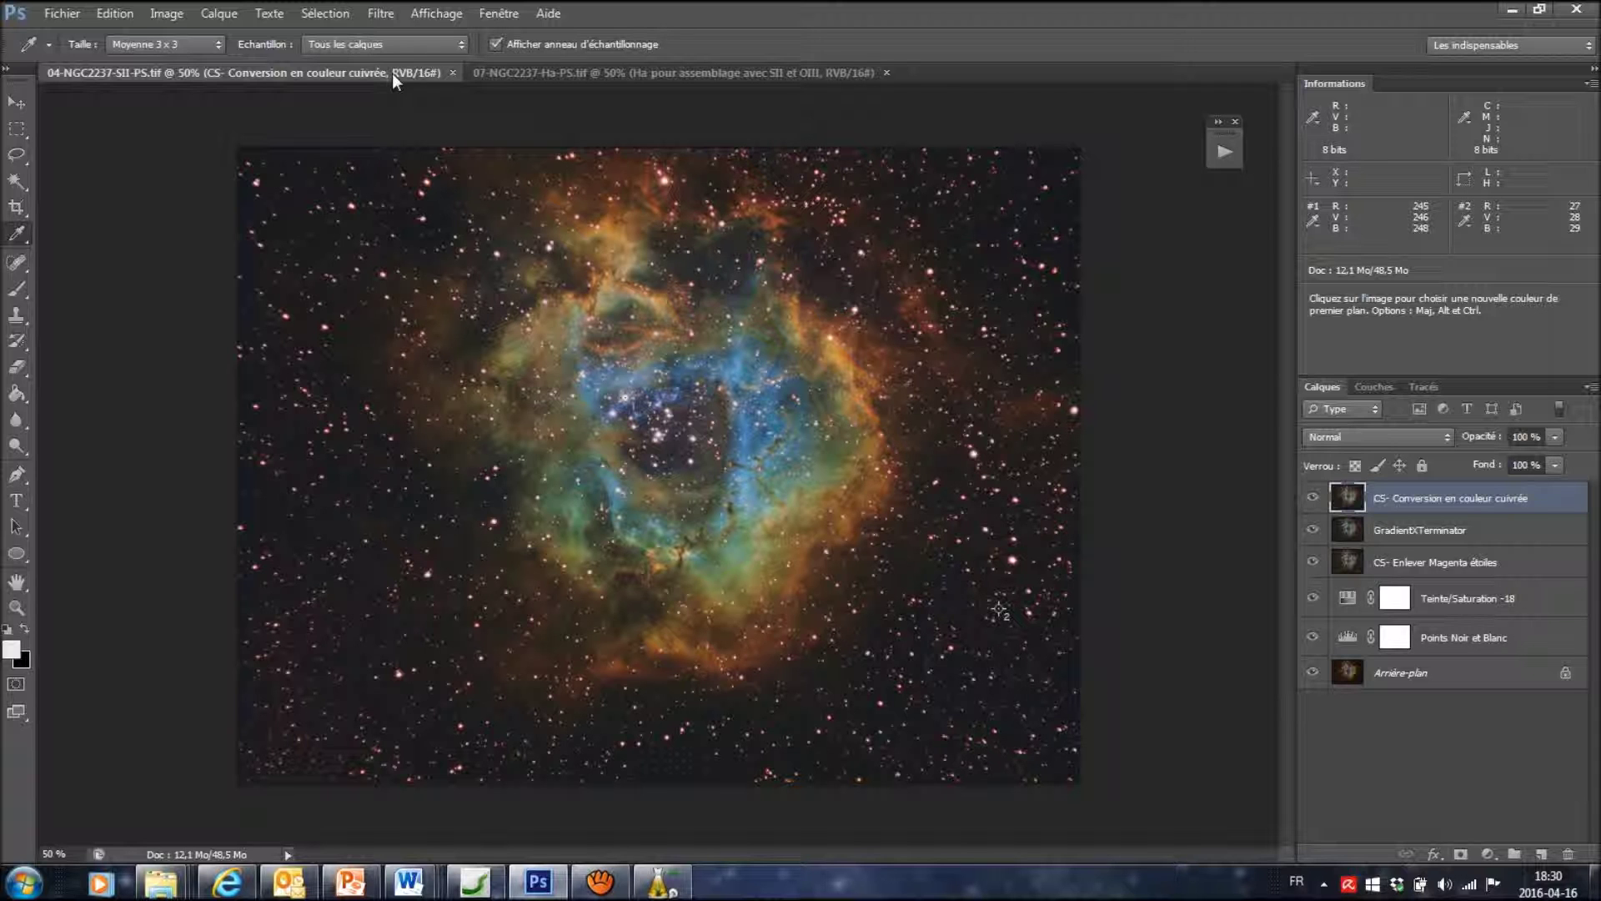
click(547, 70)
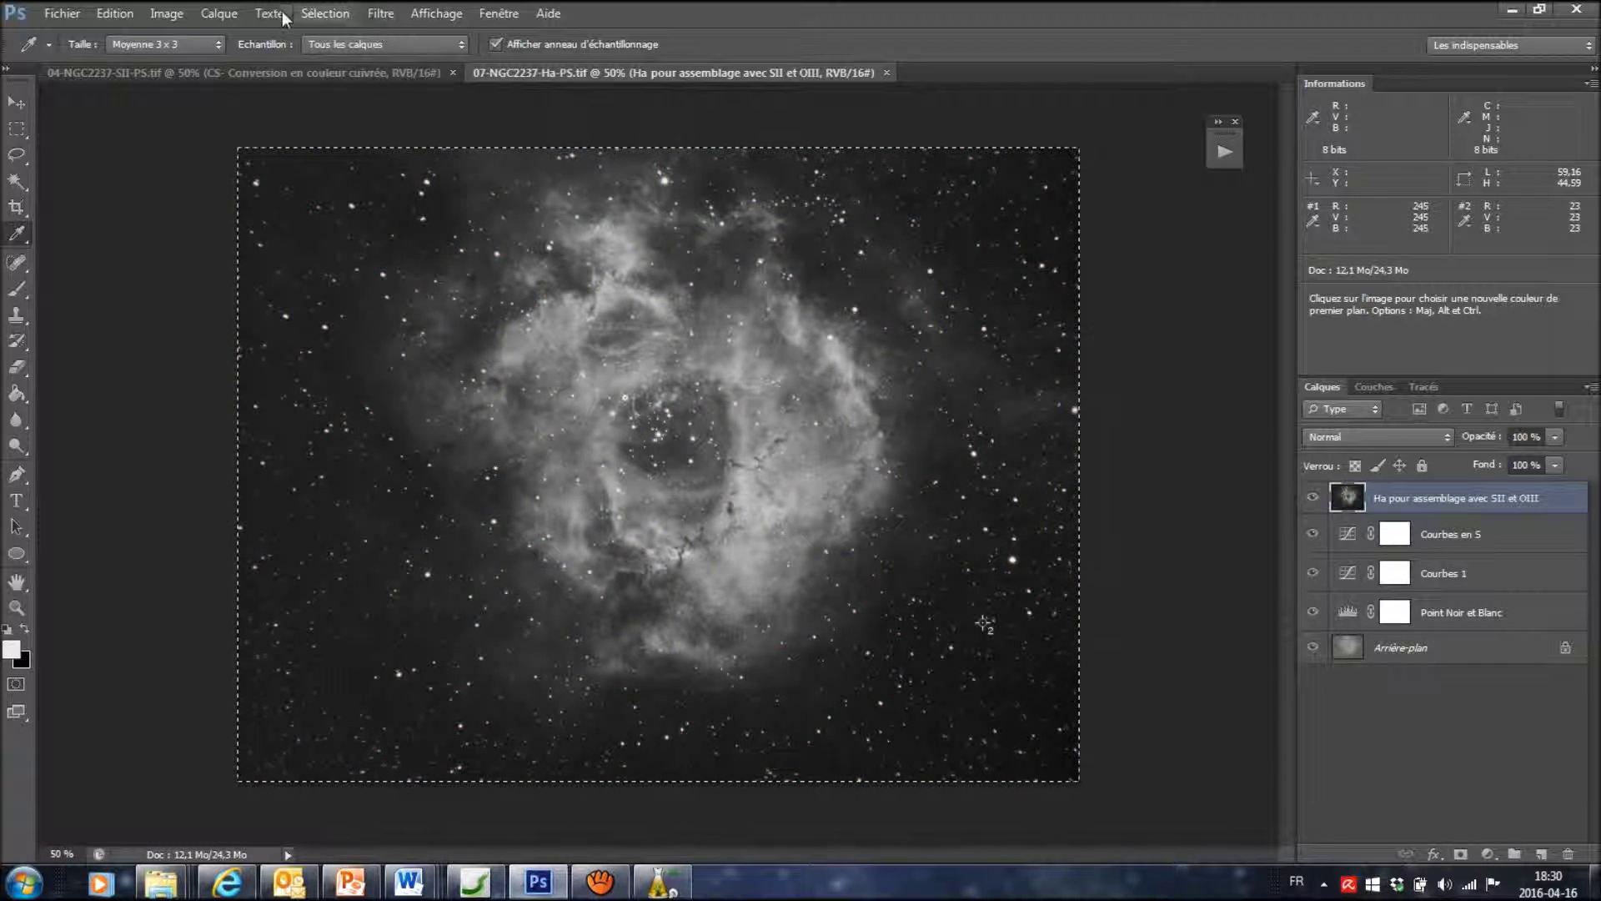
click(325, 14)
click(326, 38)
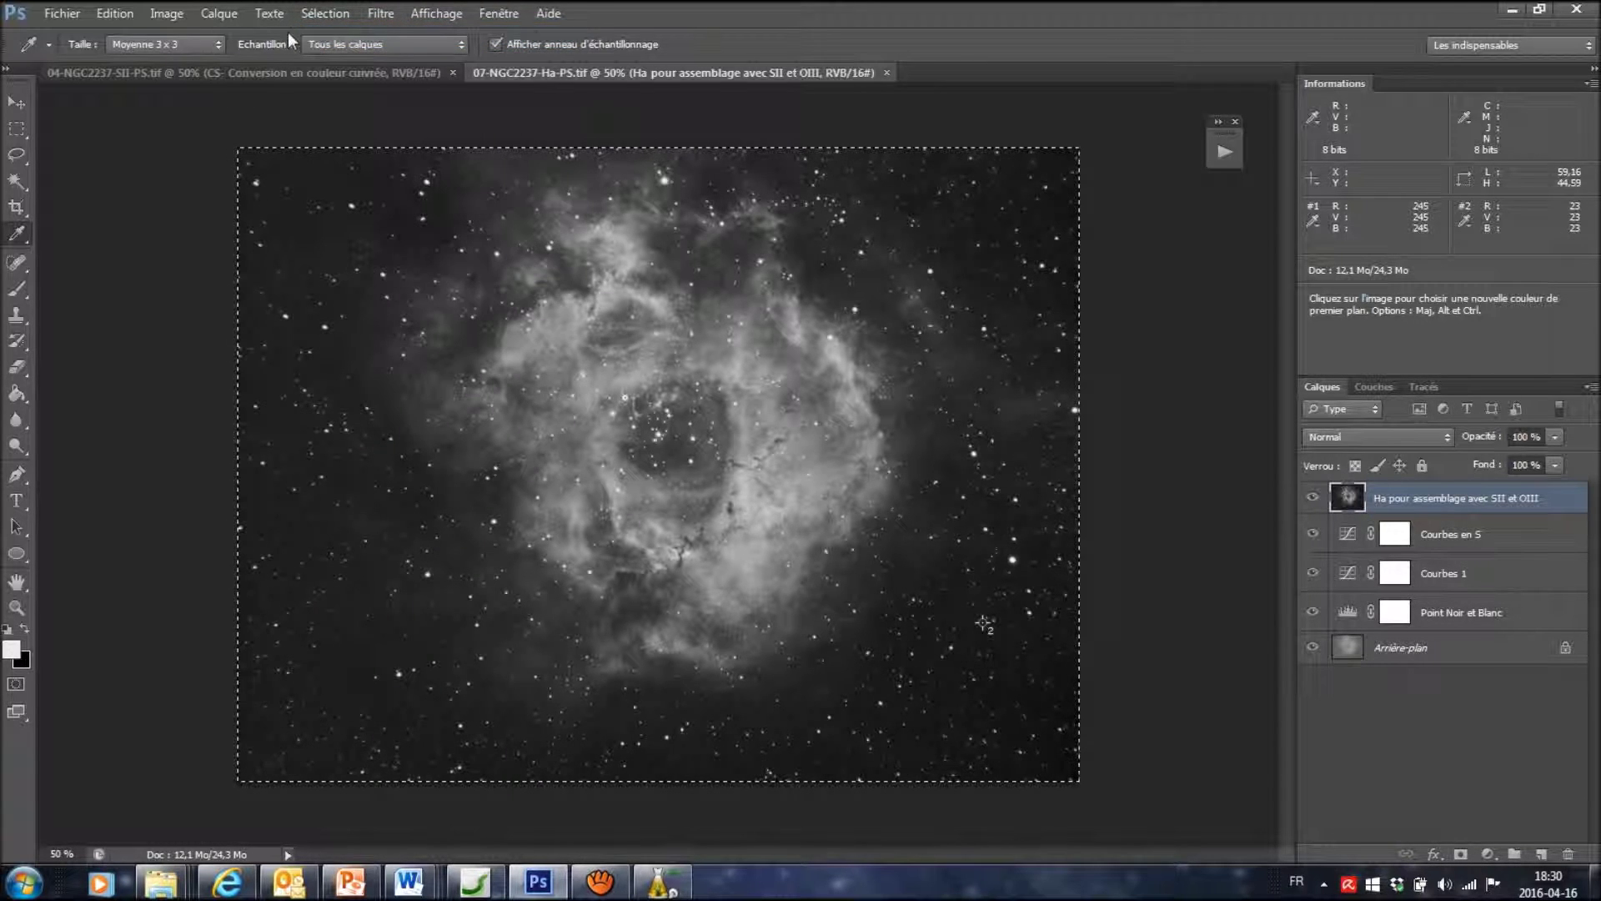
click(120, 16)
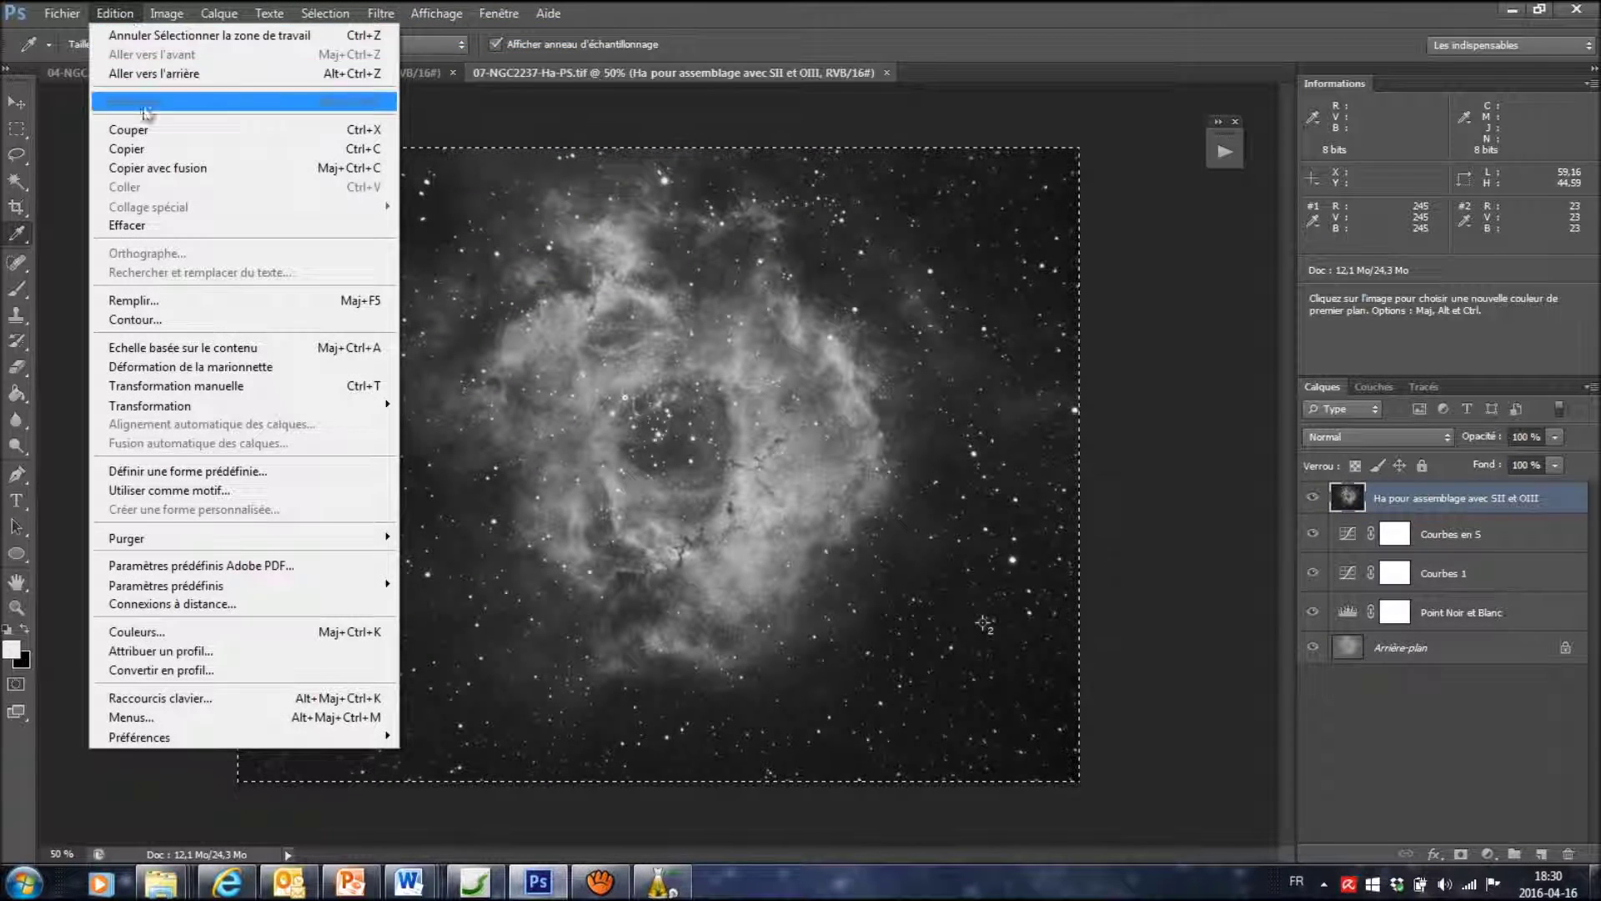
click(132, 149)
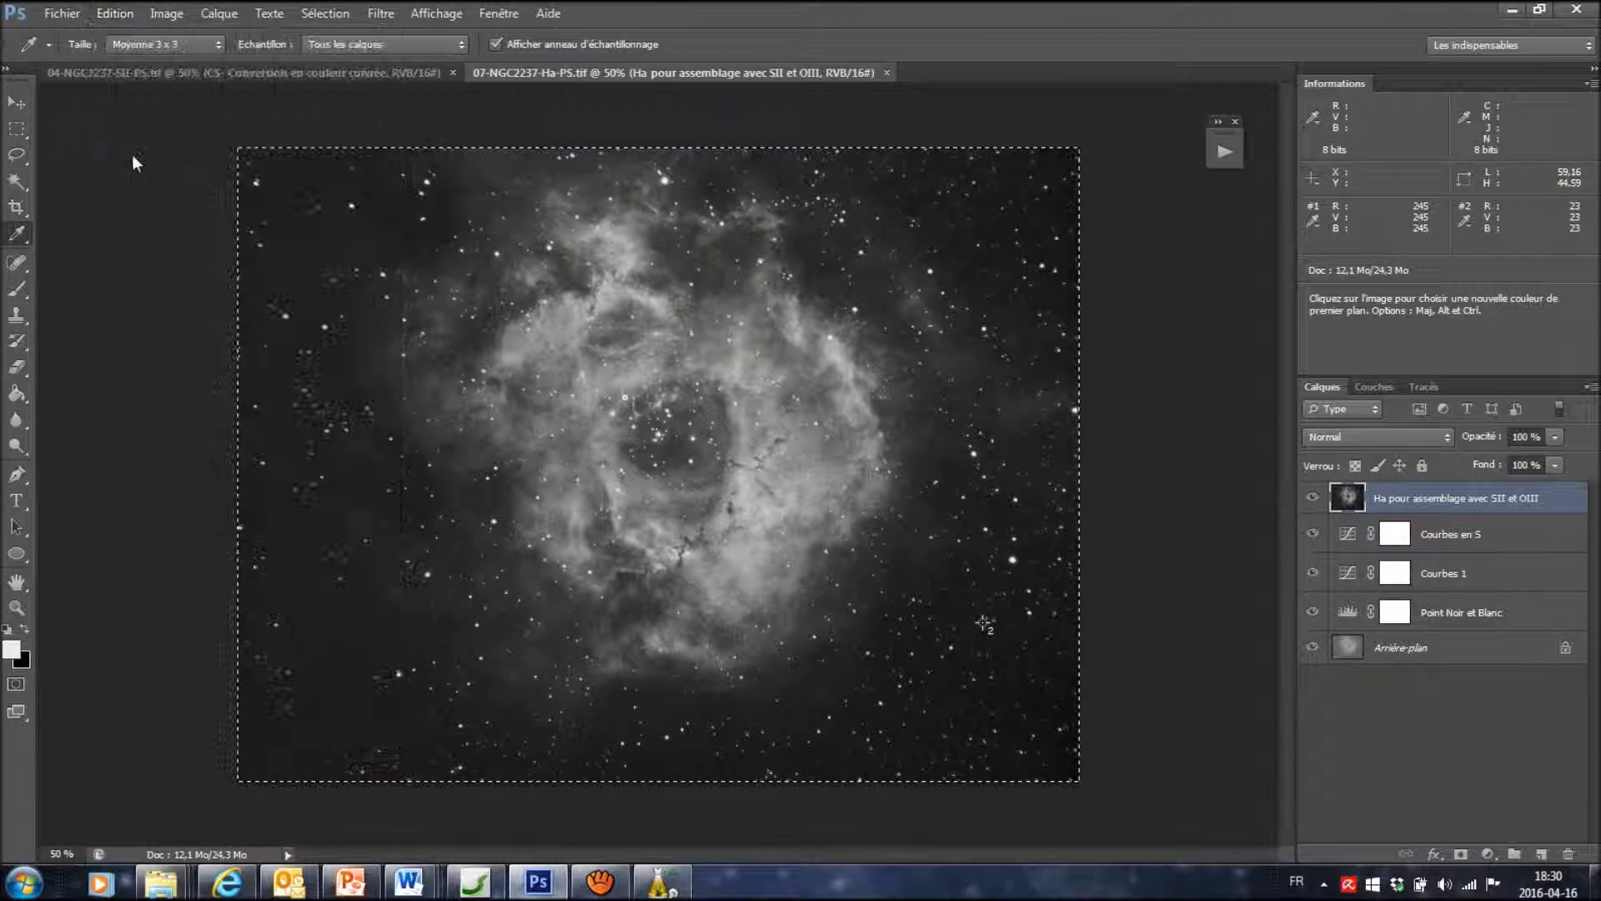
Paste the copied Ha image into 04-NGC2237-SII-PS.tif as the top layer and rename that layer "Luminance"
click(248, 73)
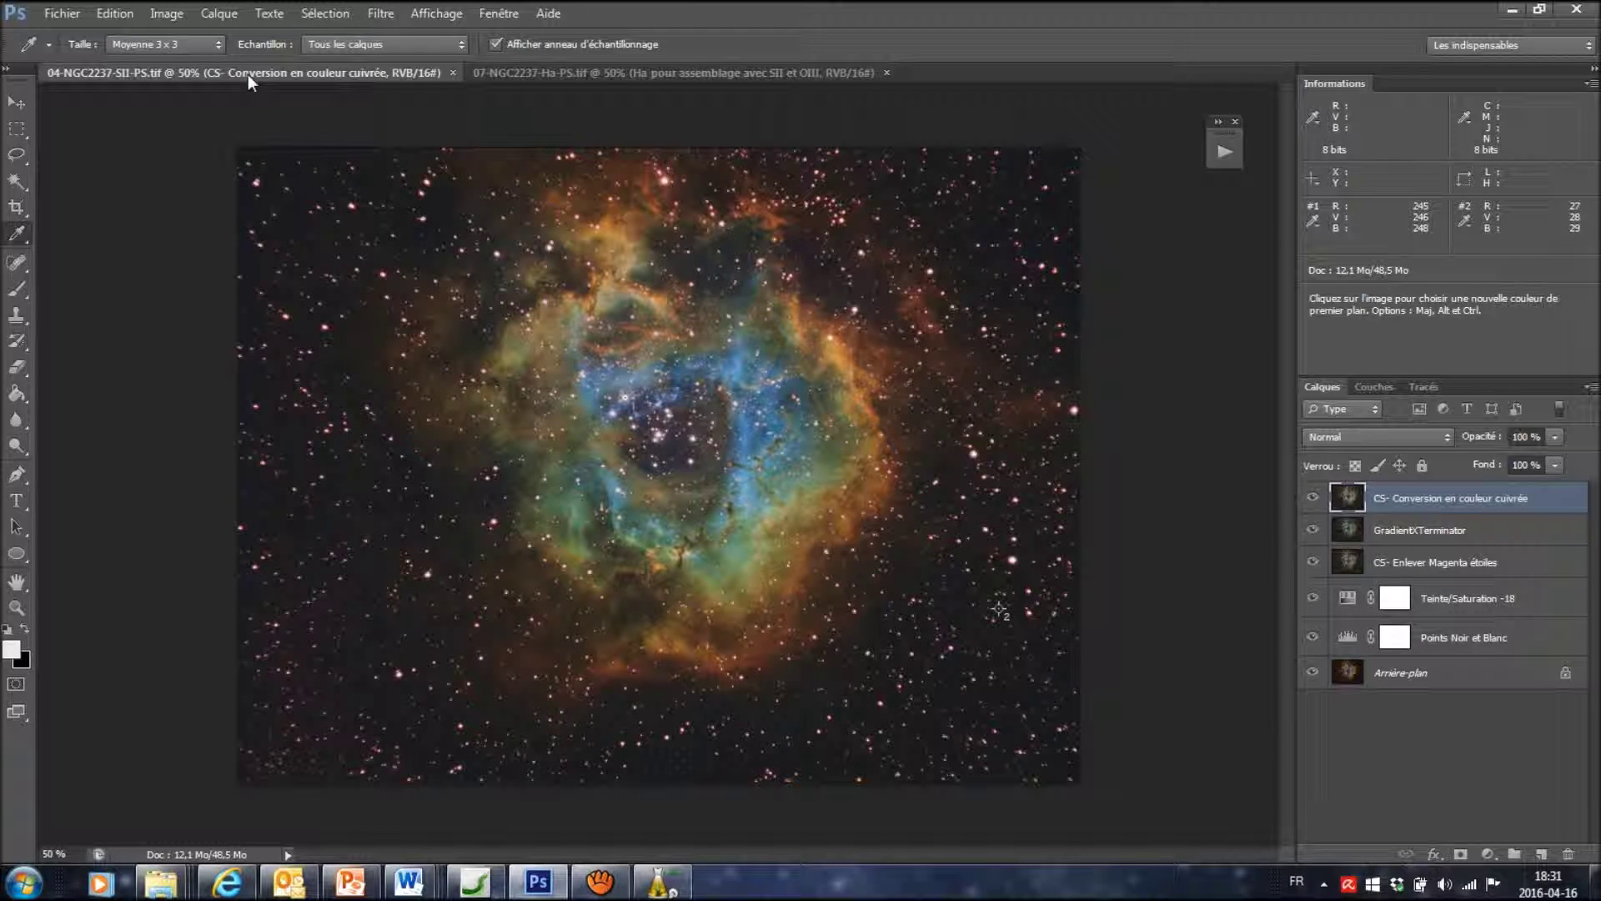
click(119, 17)
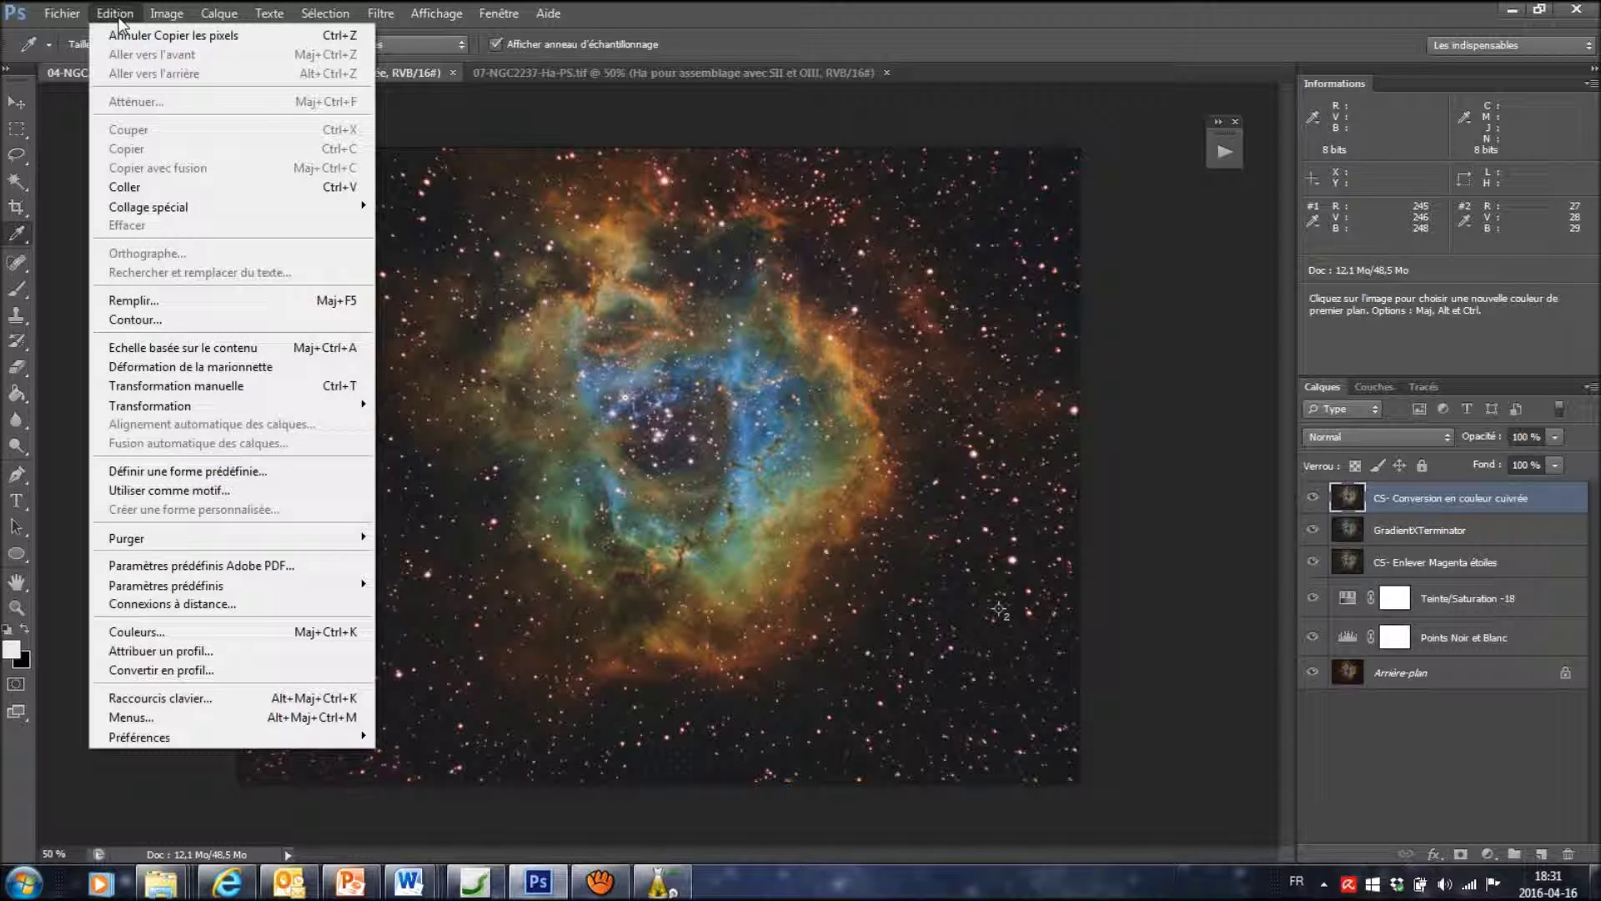
click(132, 187)
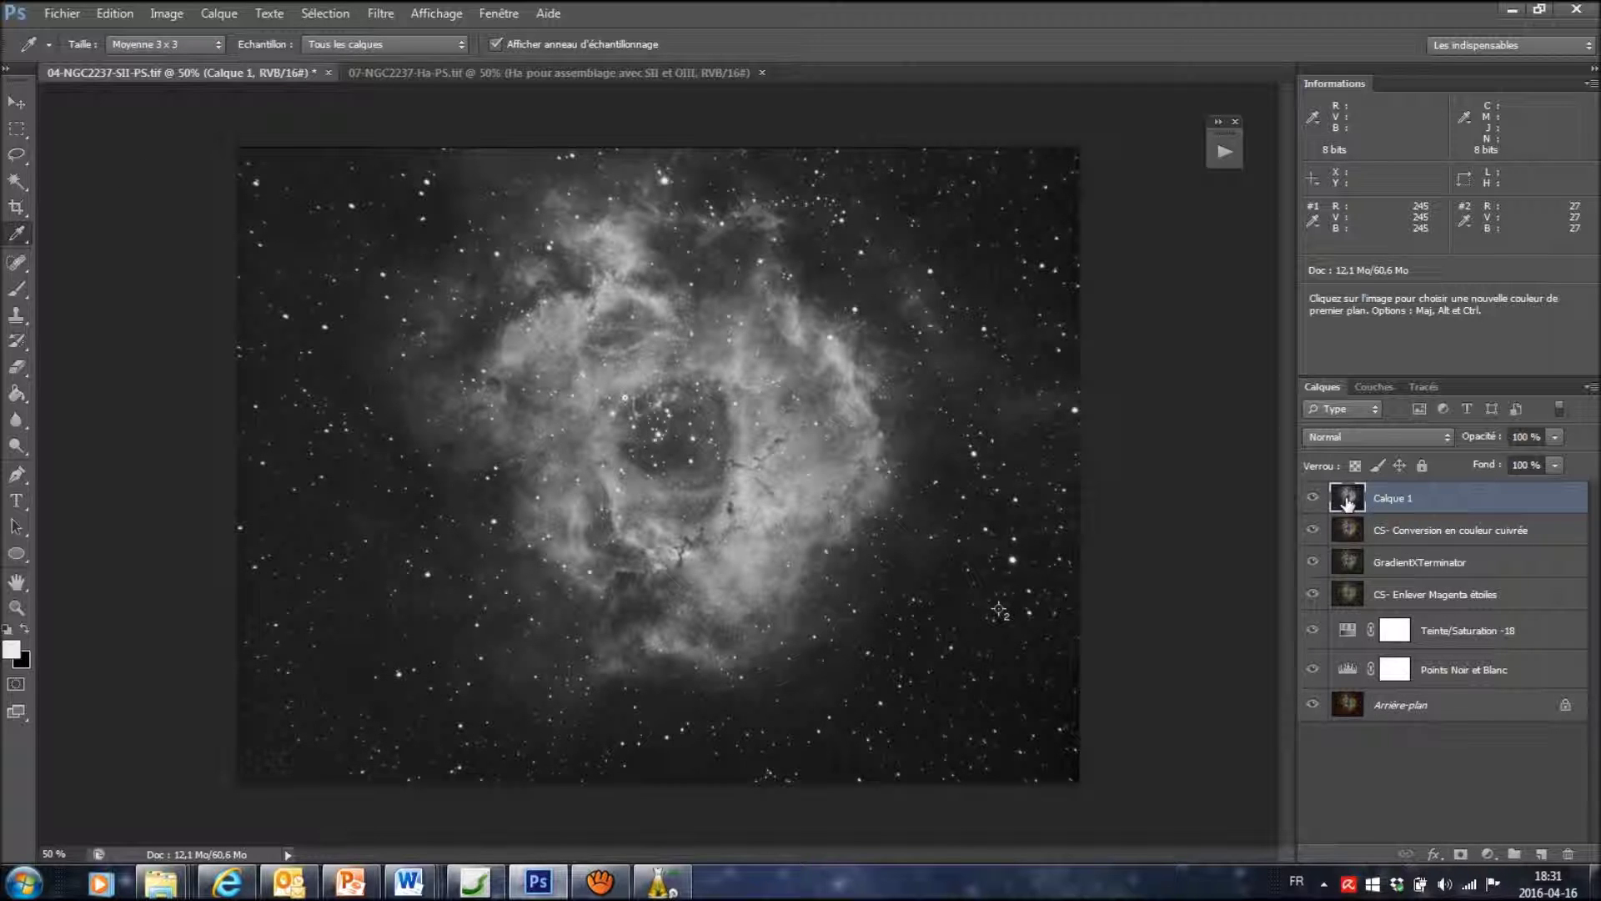
double_click(1395, 499)
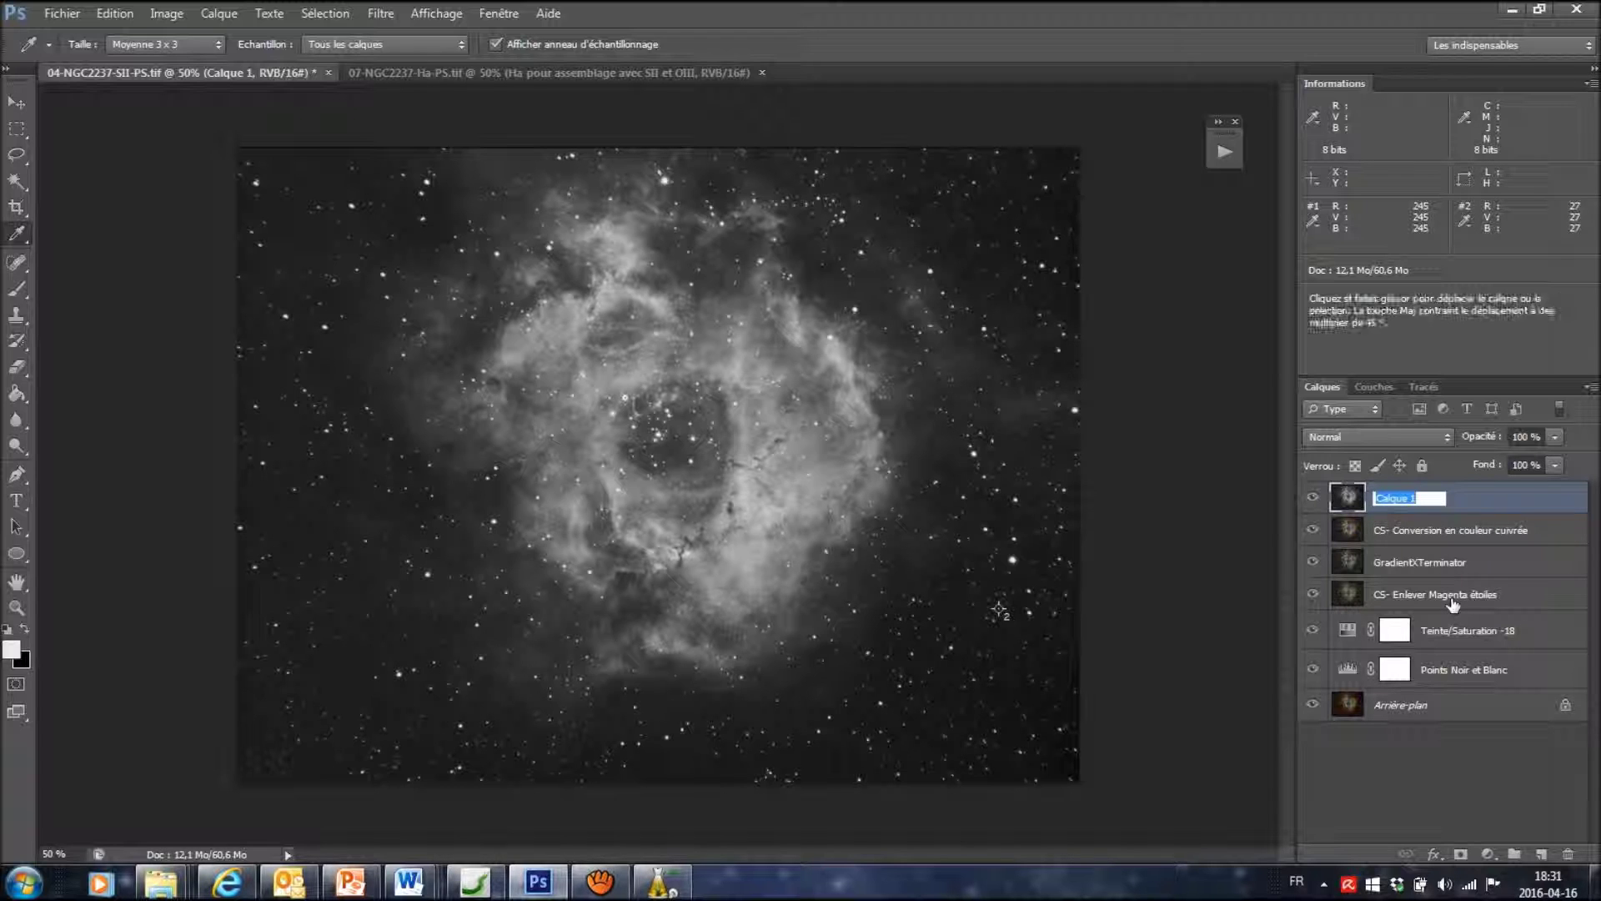
text(Lumin)
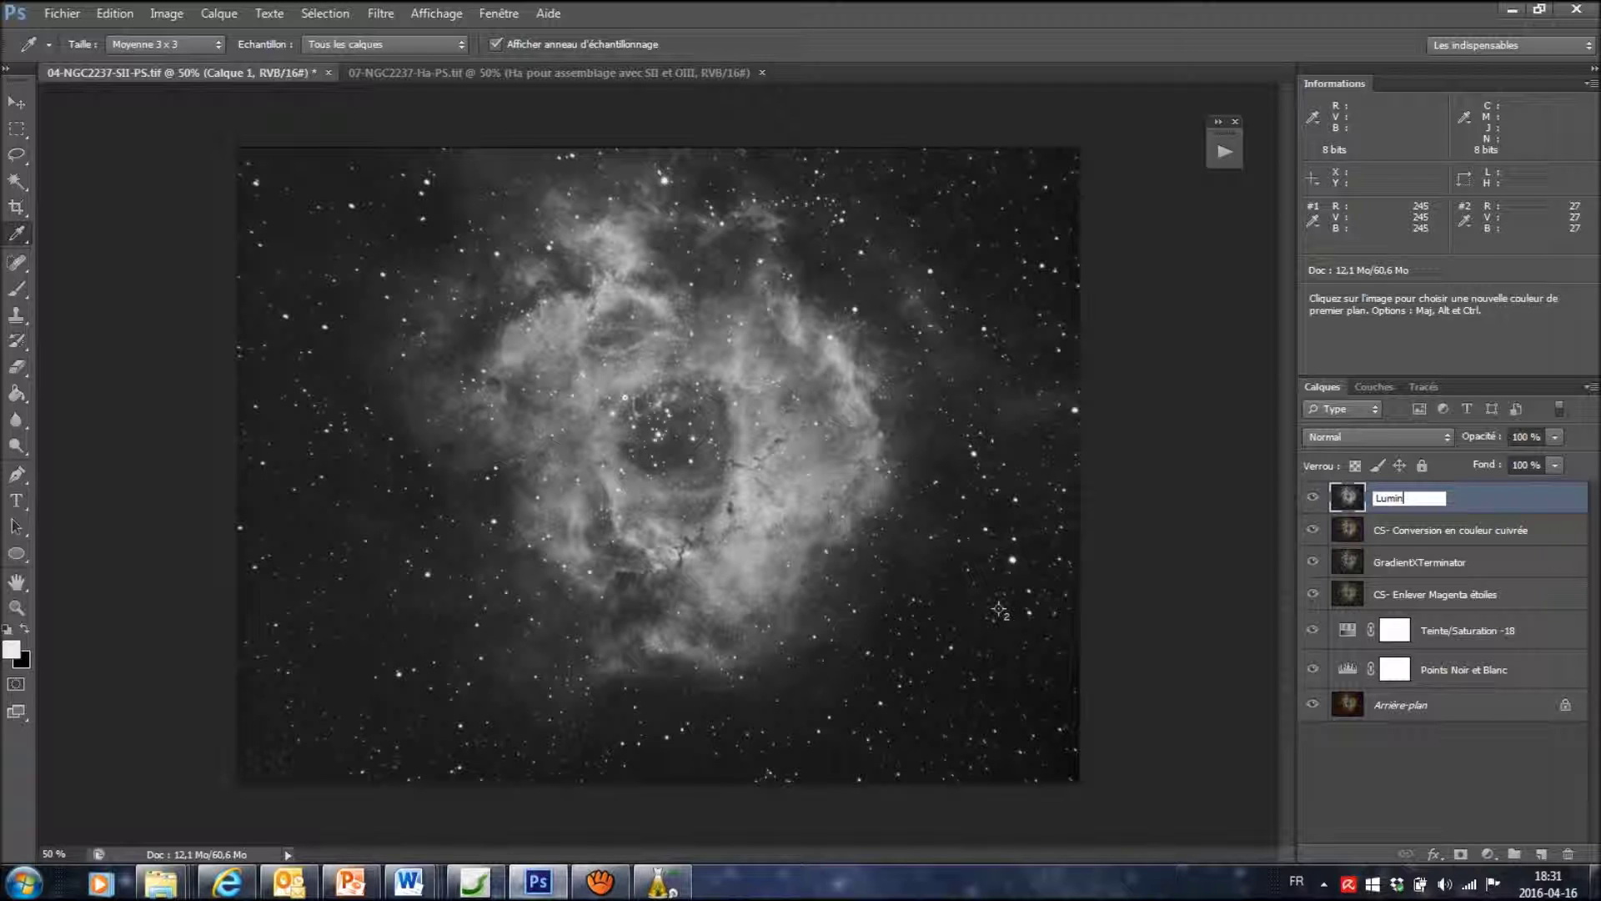
text(ance)
click(1202, 609)
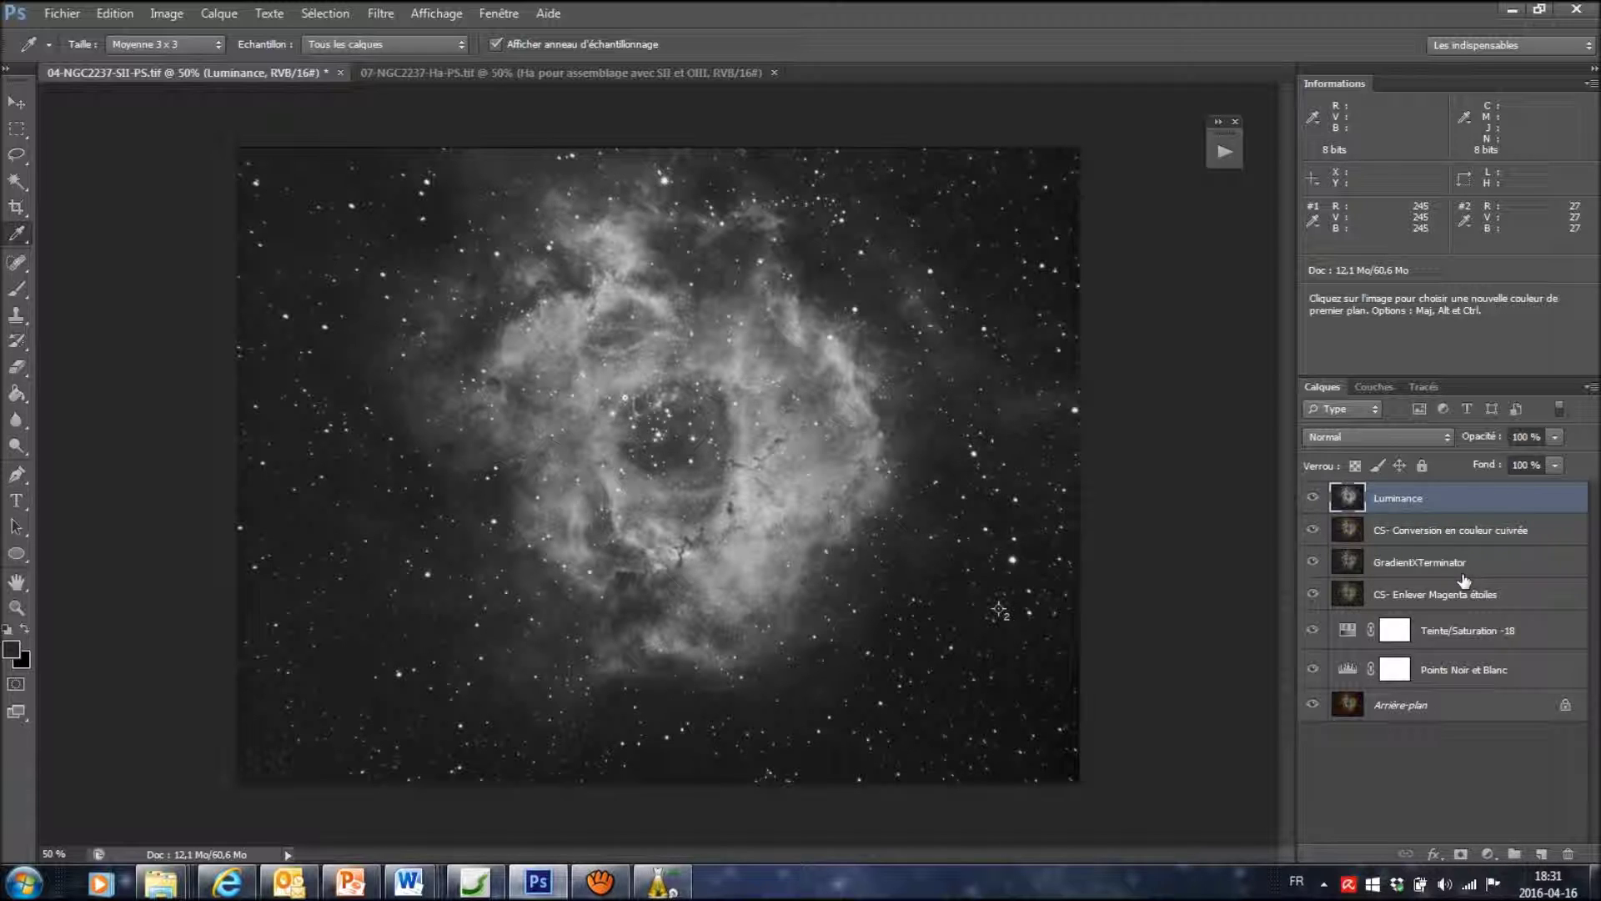
Set the Luminance layer's blend mode to Luminosité and compare the image with the layer hidden and shown
click(1449, 438)
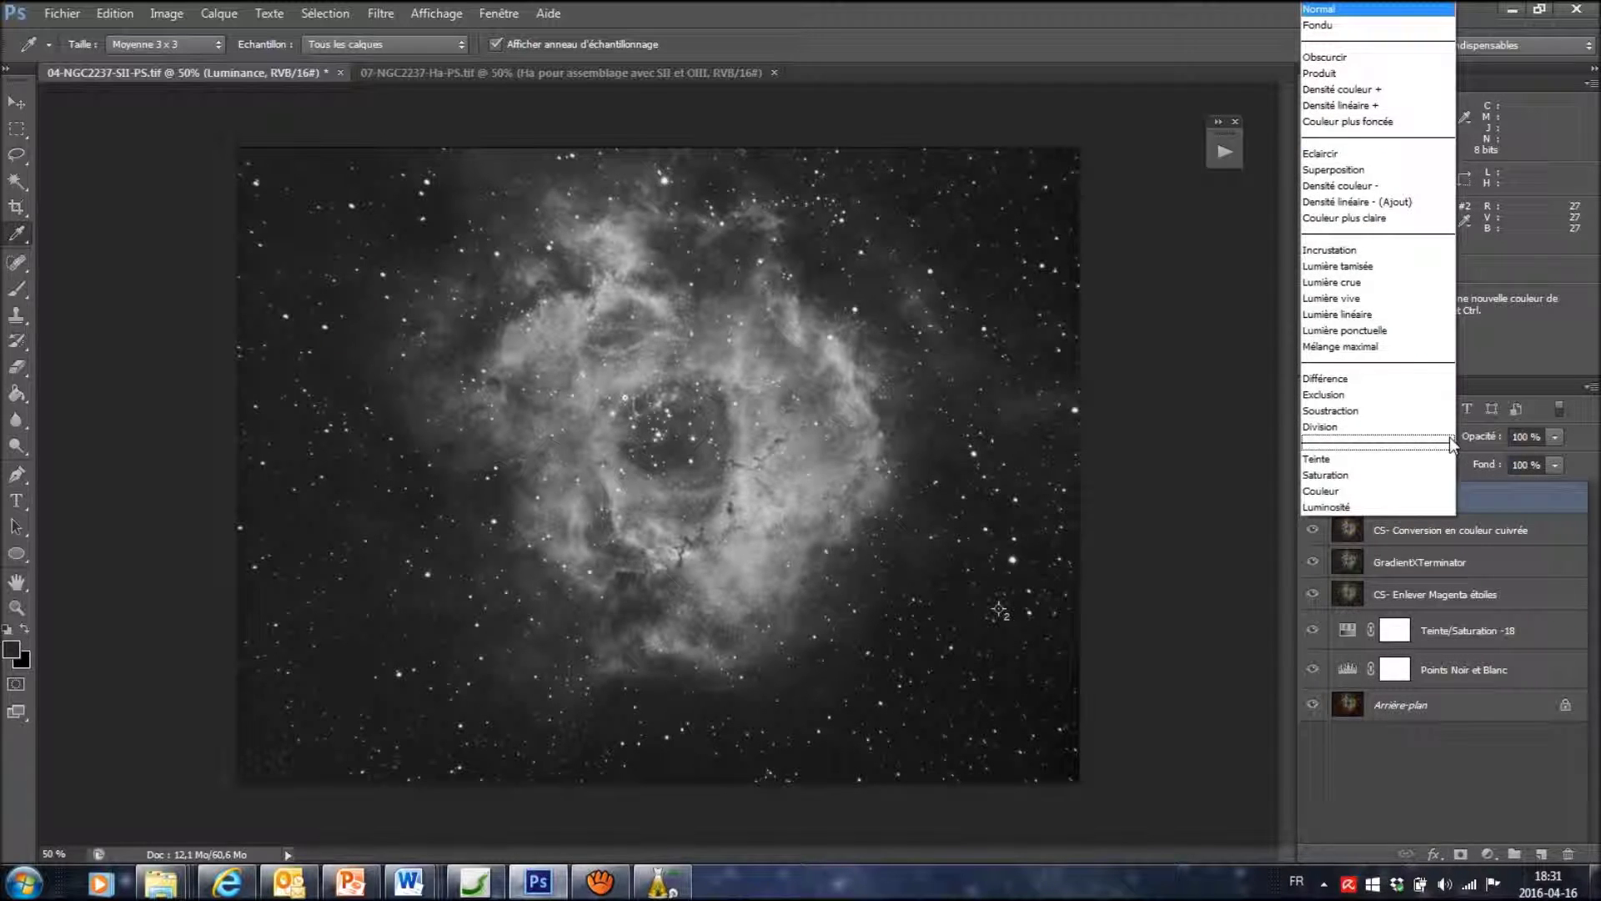
click(1361, 507)
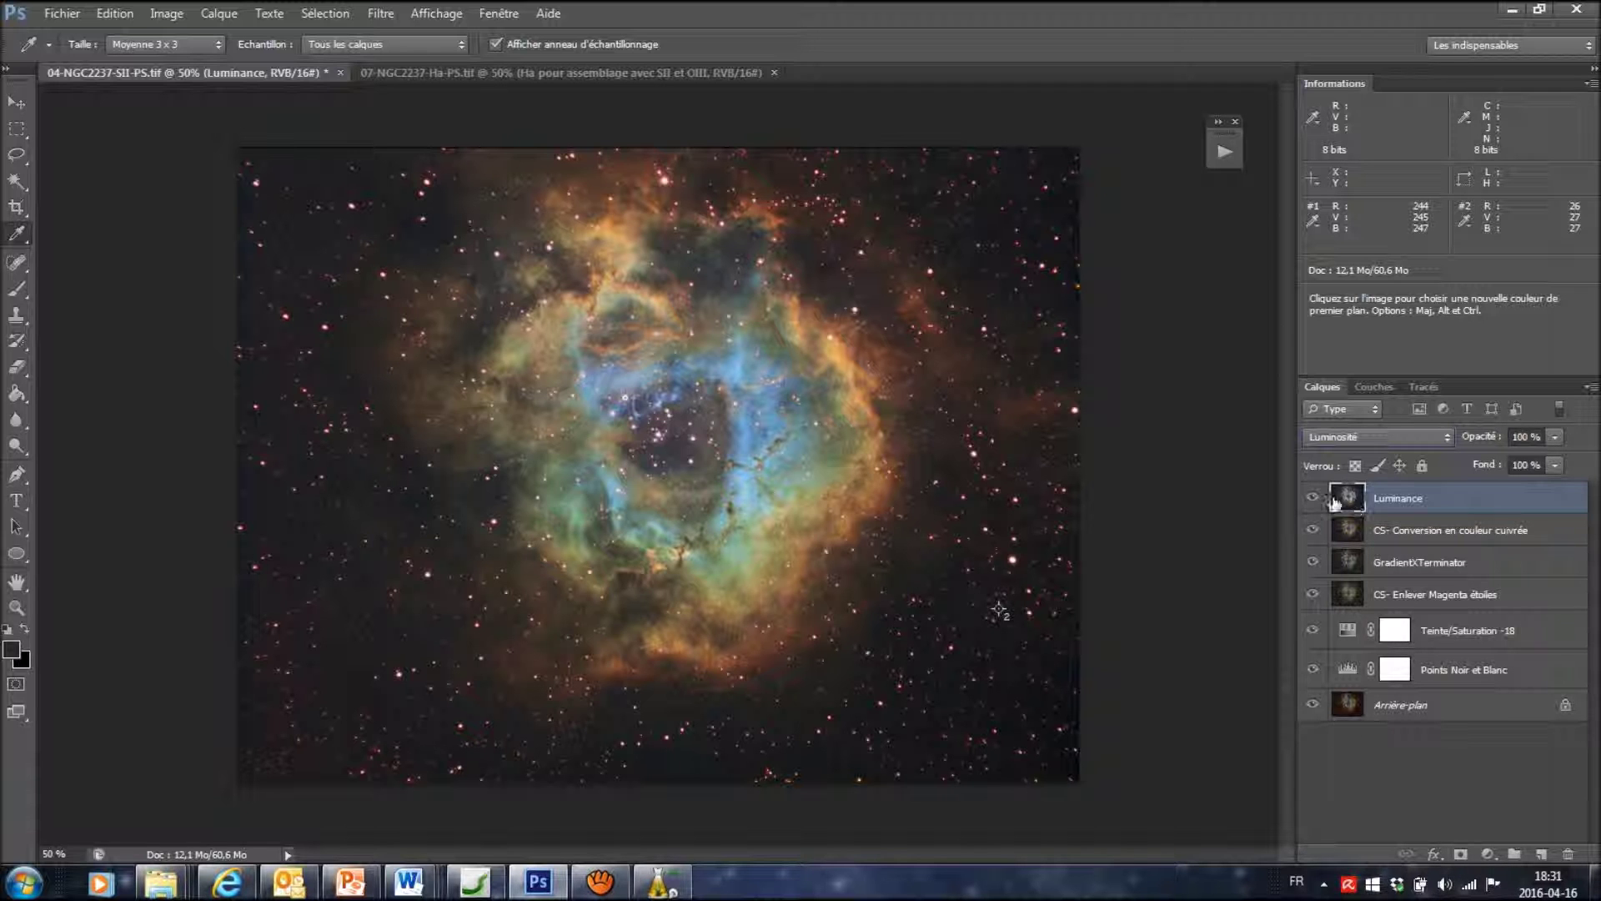
click(1312, 499)
click(1313, 499)
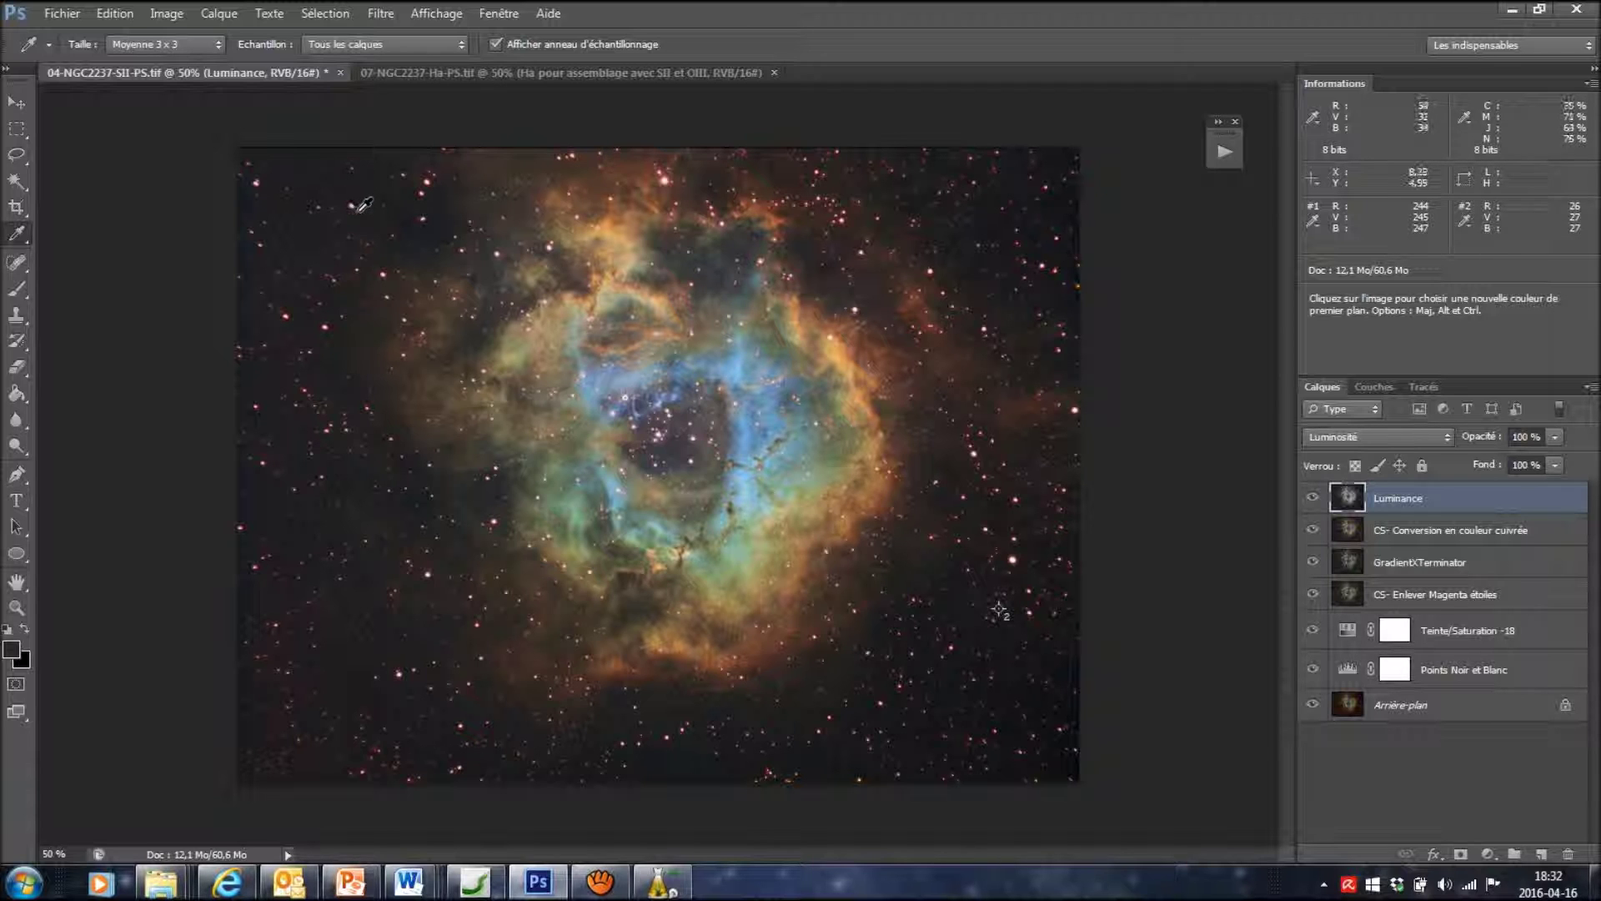
With the Luminance layer hidden, stamp the visible layers into a new layer above "CS- Conversion en couleur cuivrée" and name it "CUM"
click(1313, 498)
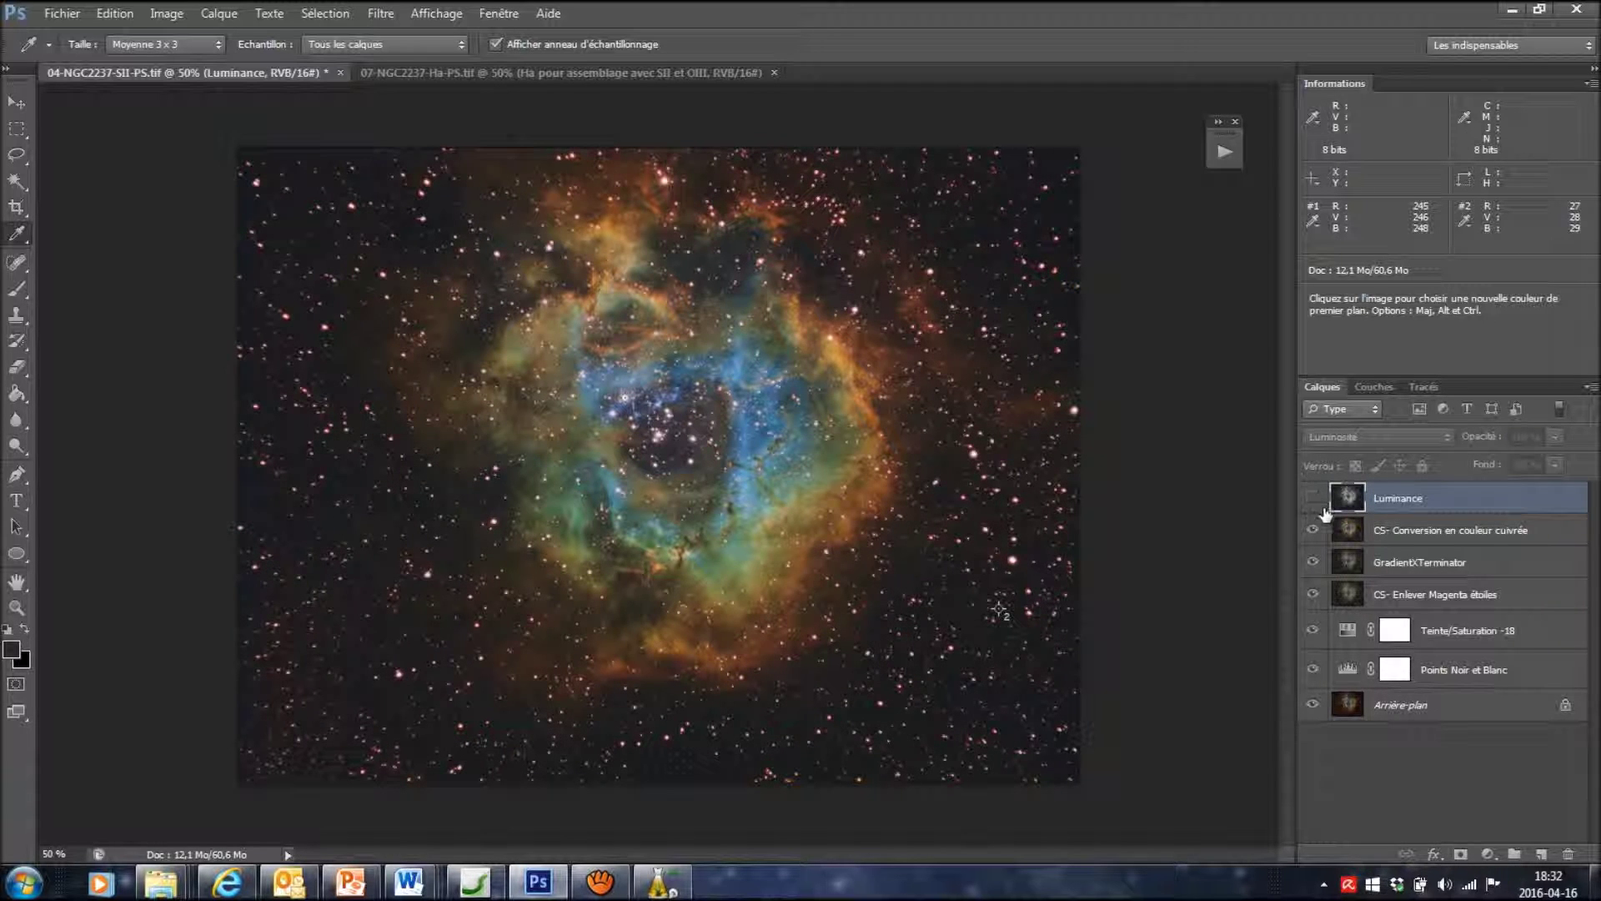
click(1352, 533)
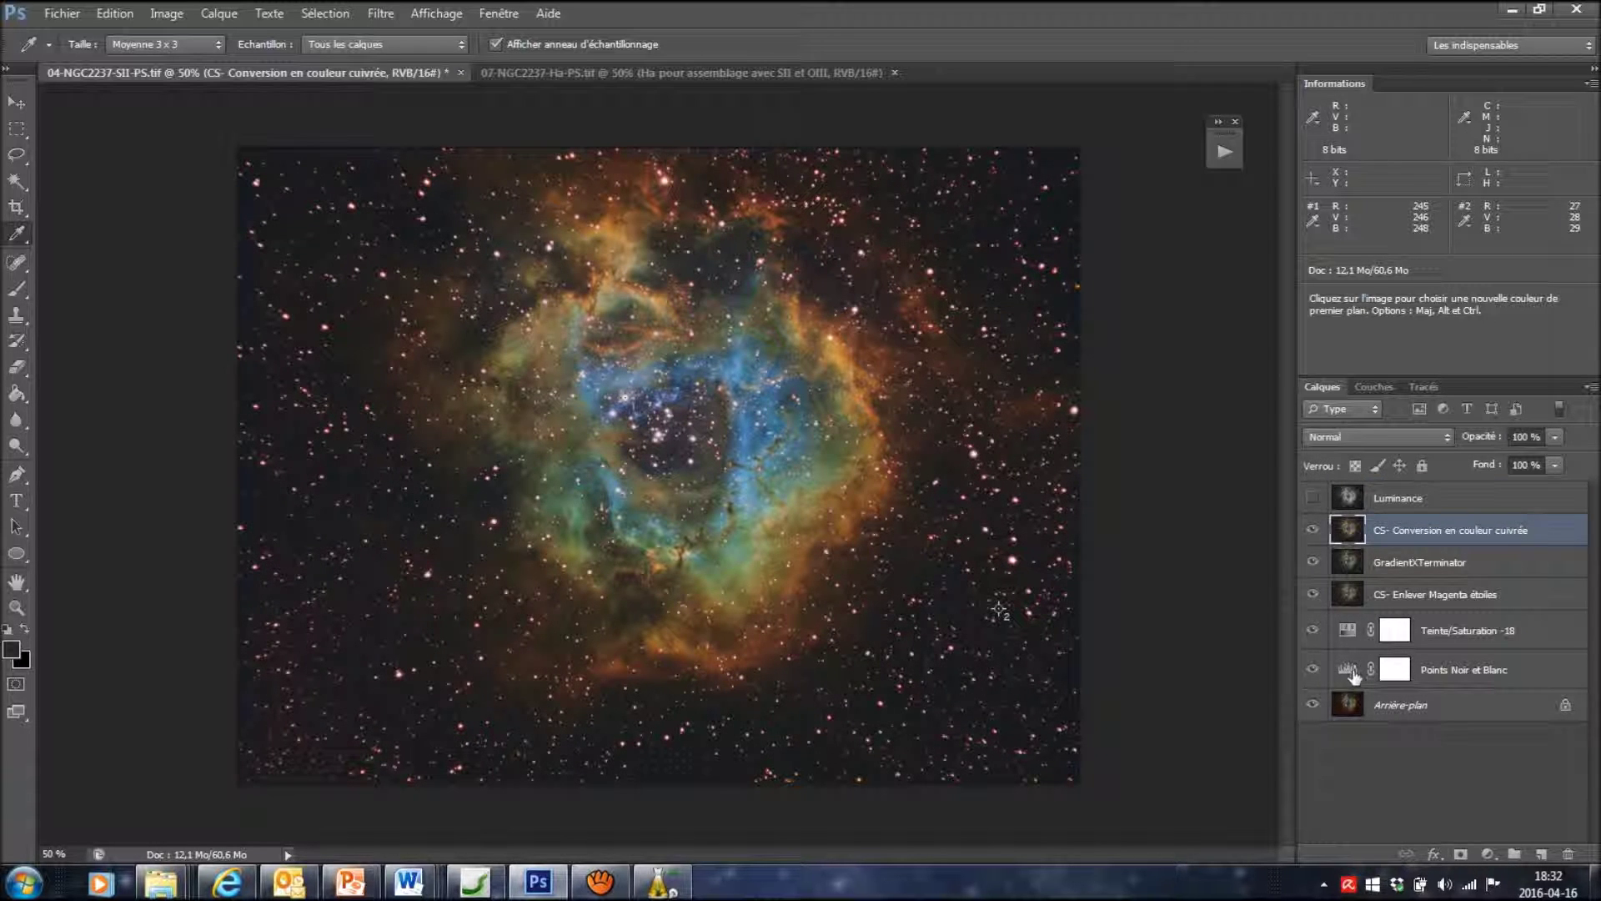
drag(1353, 672, 1353, 673)
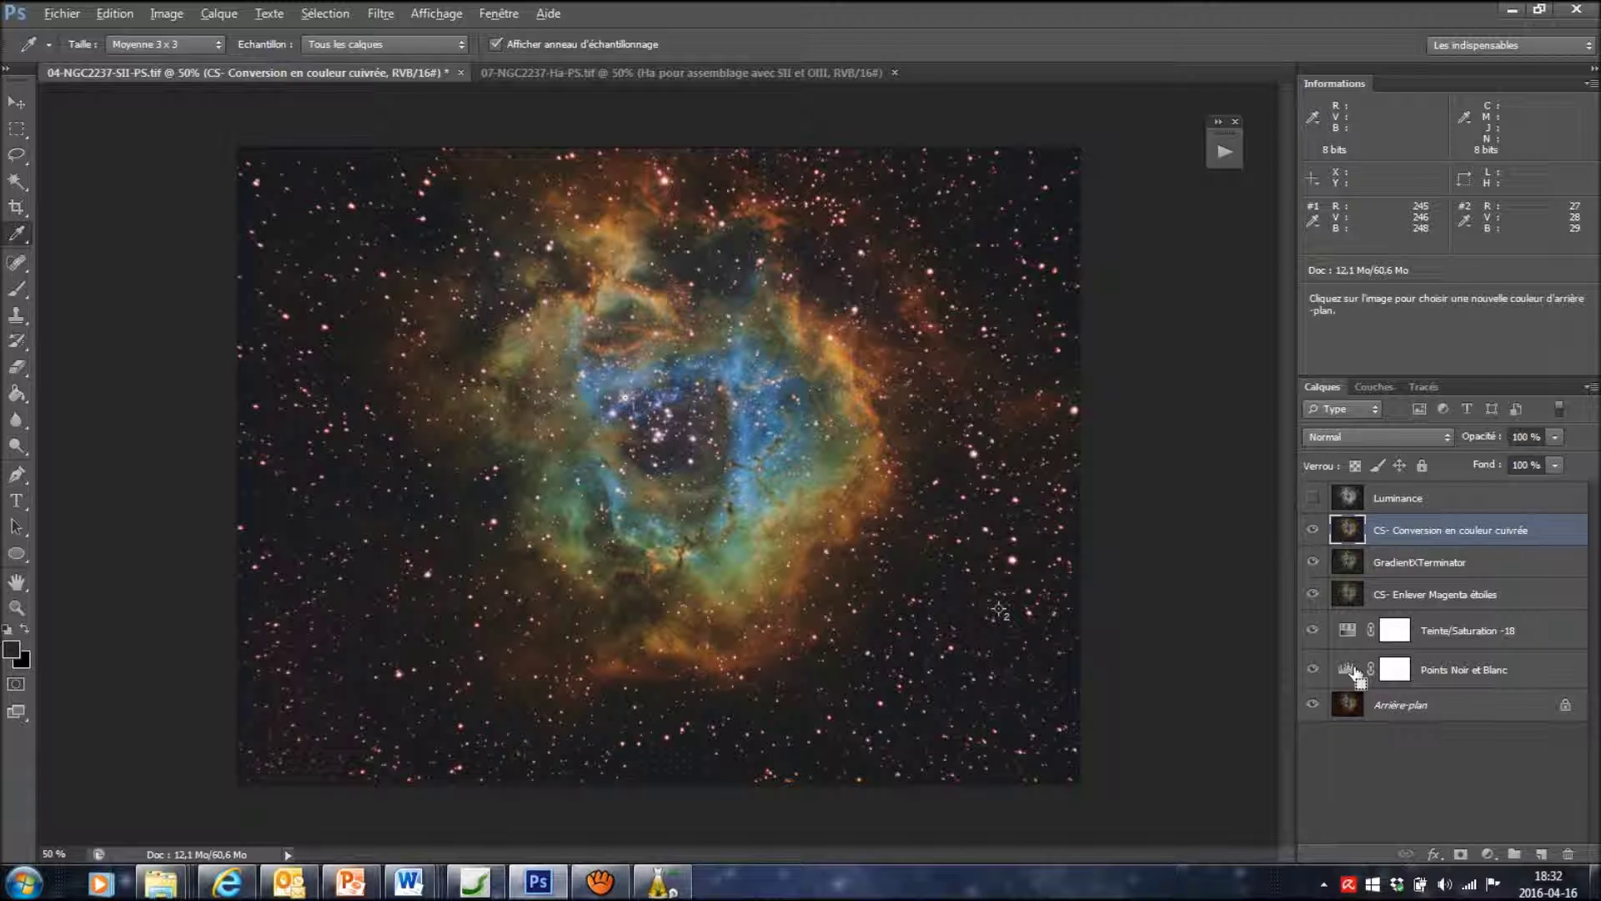
key(ctrl+shift+alt+e)
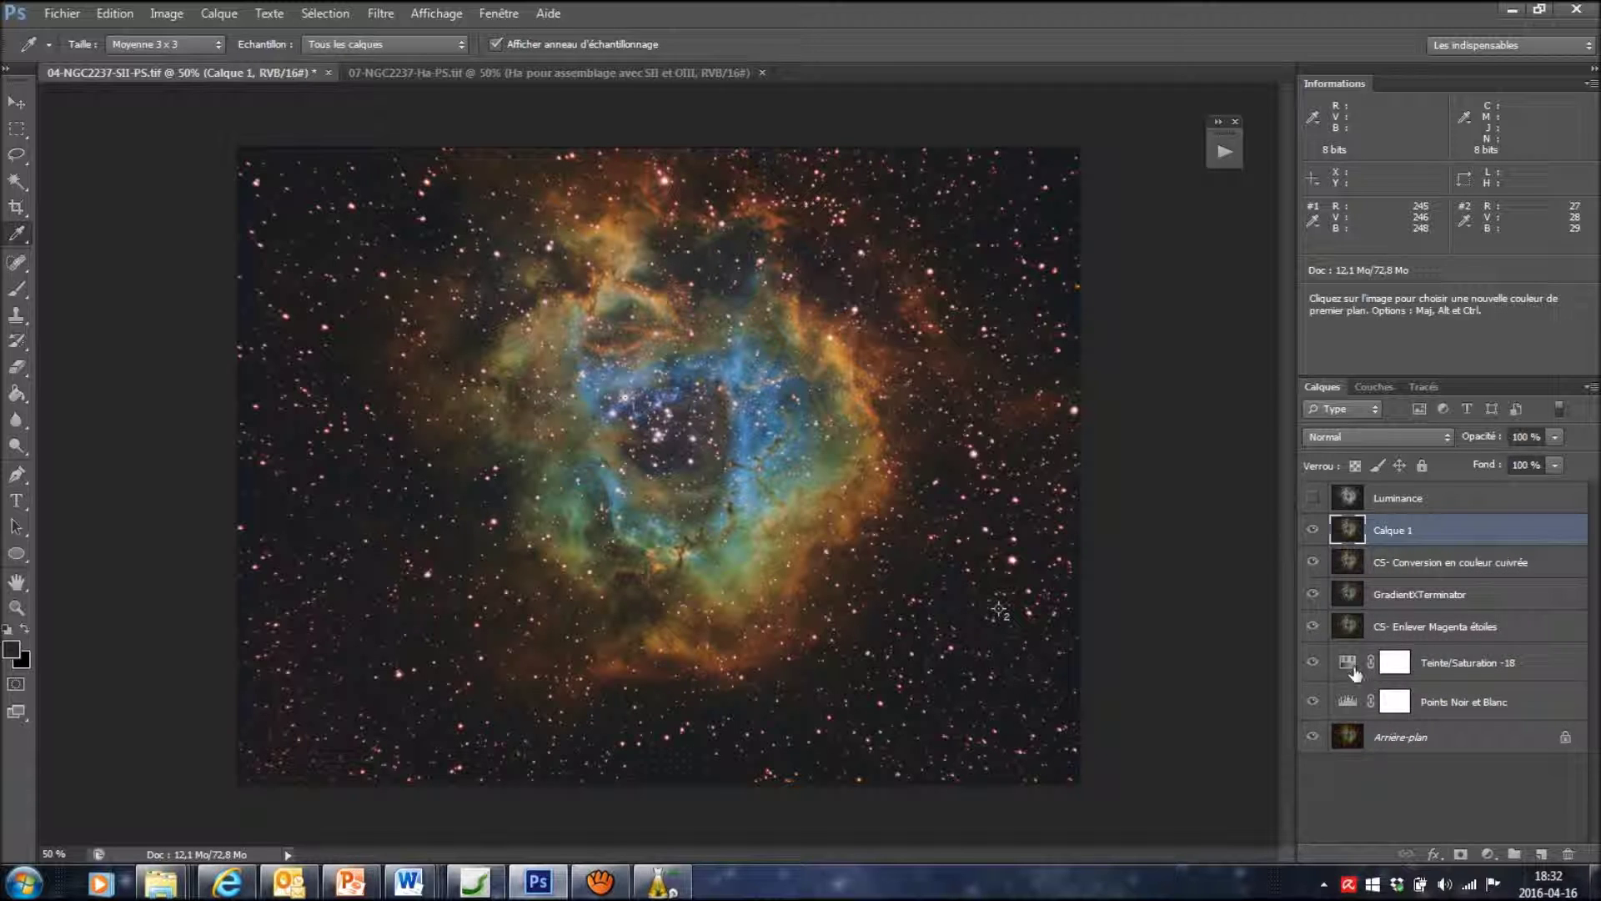
double_click(1386, 533)
text(CUM)
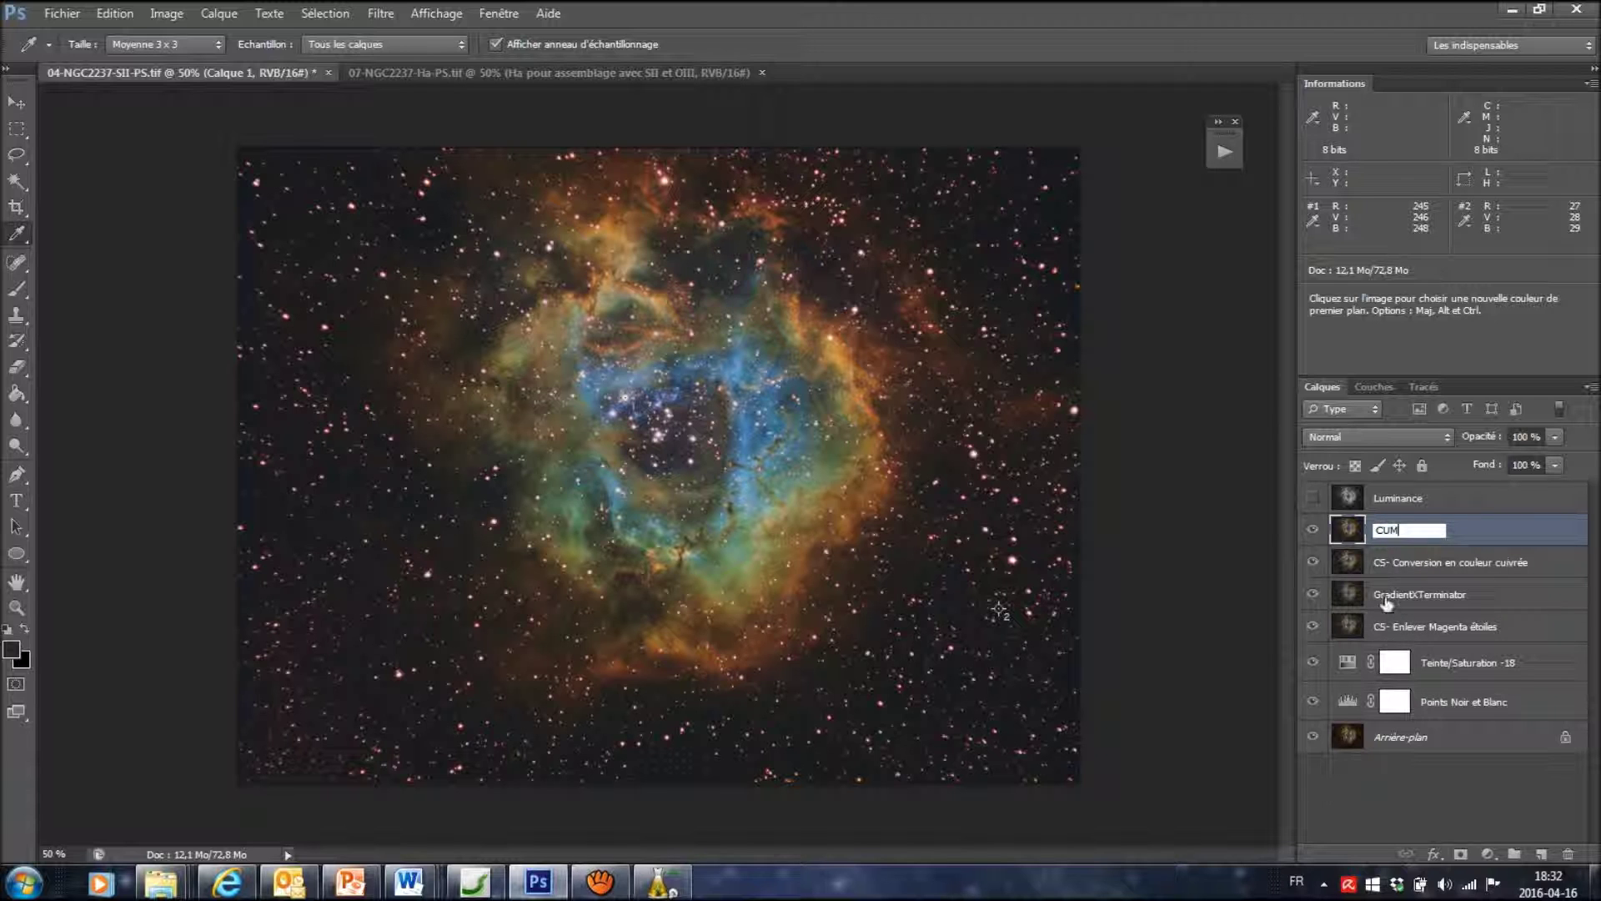
click(1355, 542)
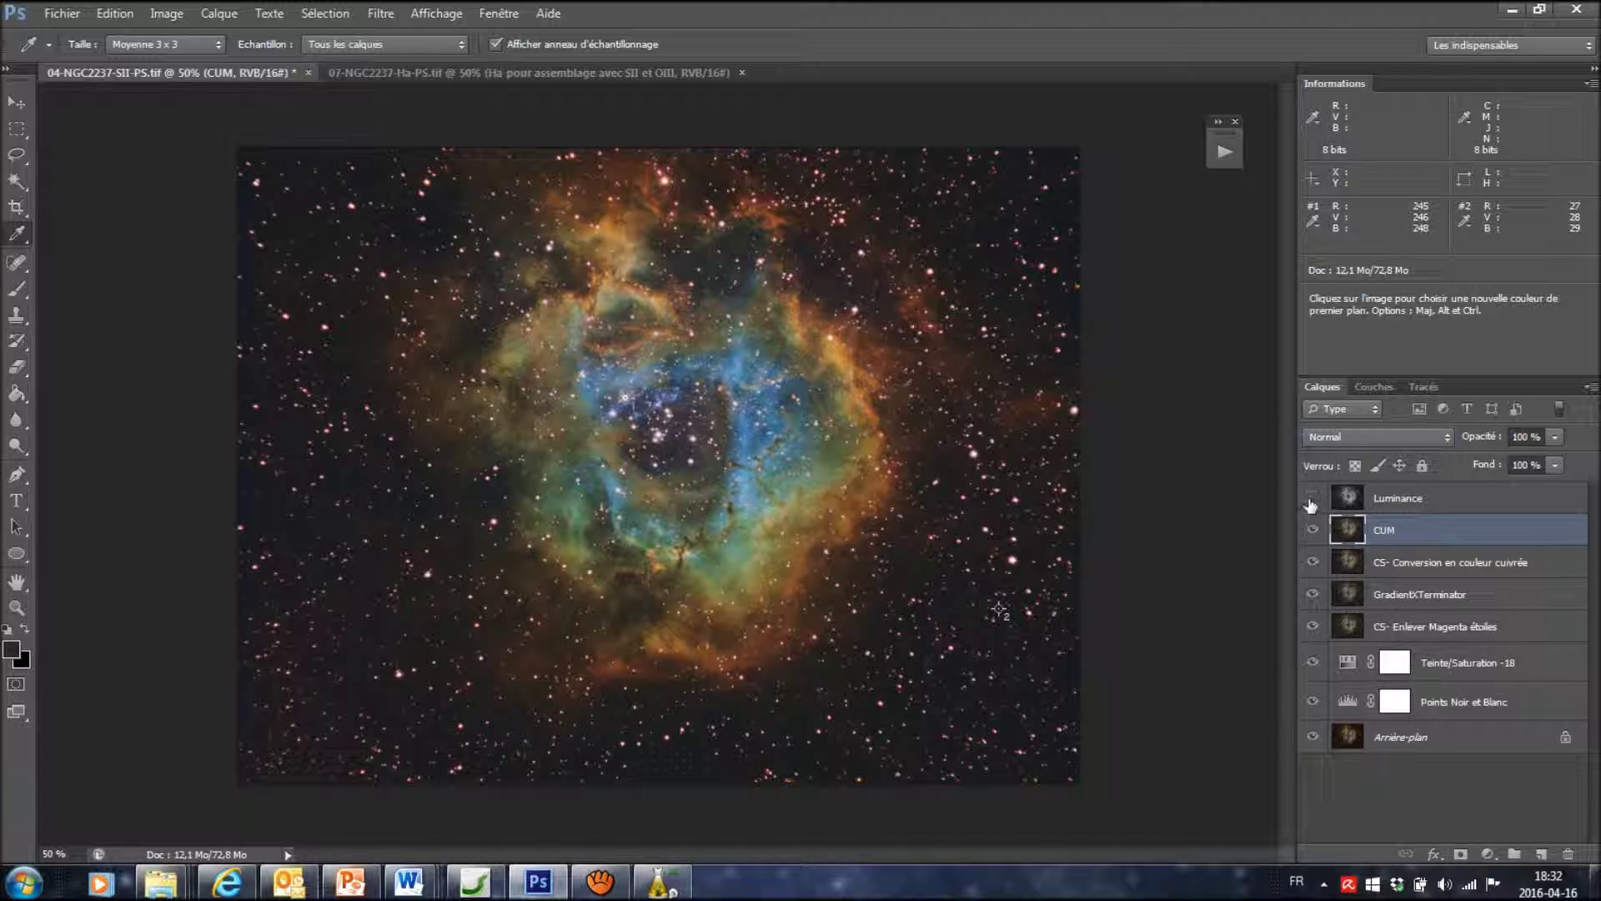
Show the Luminance layer again and make the CUM layer beneath it active
click(1313, 501)
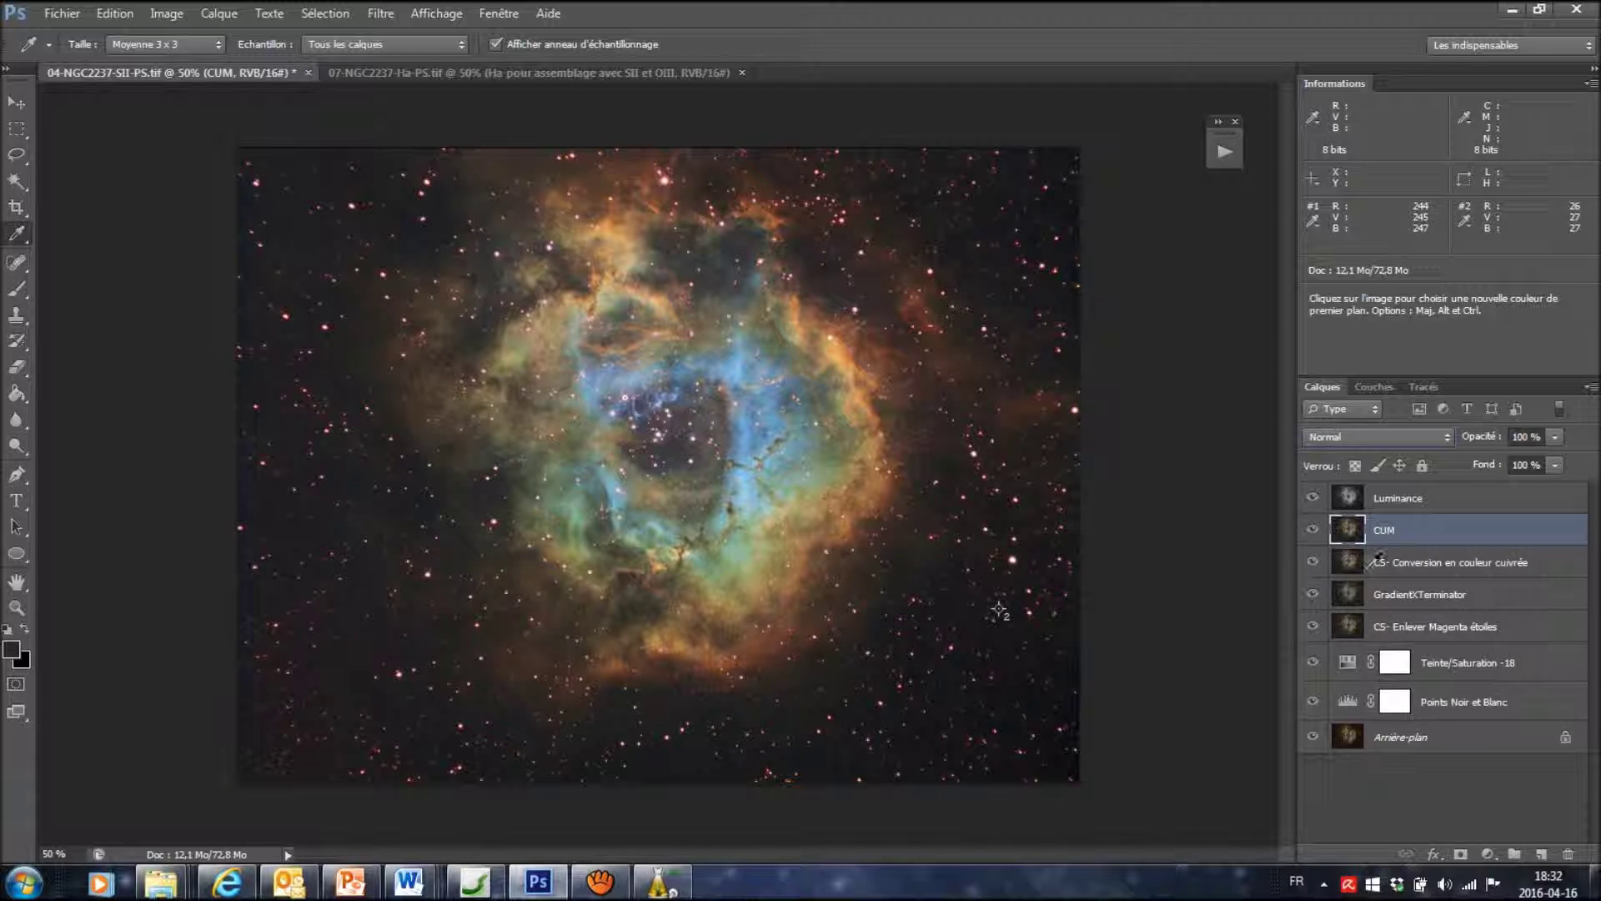
click(1357, 505)
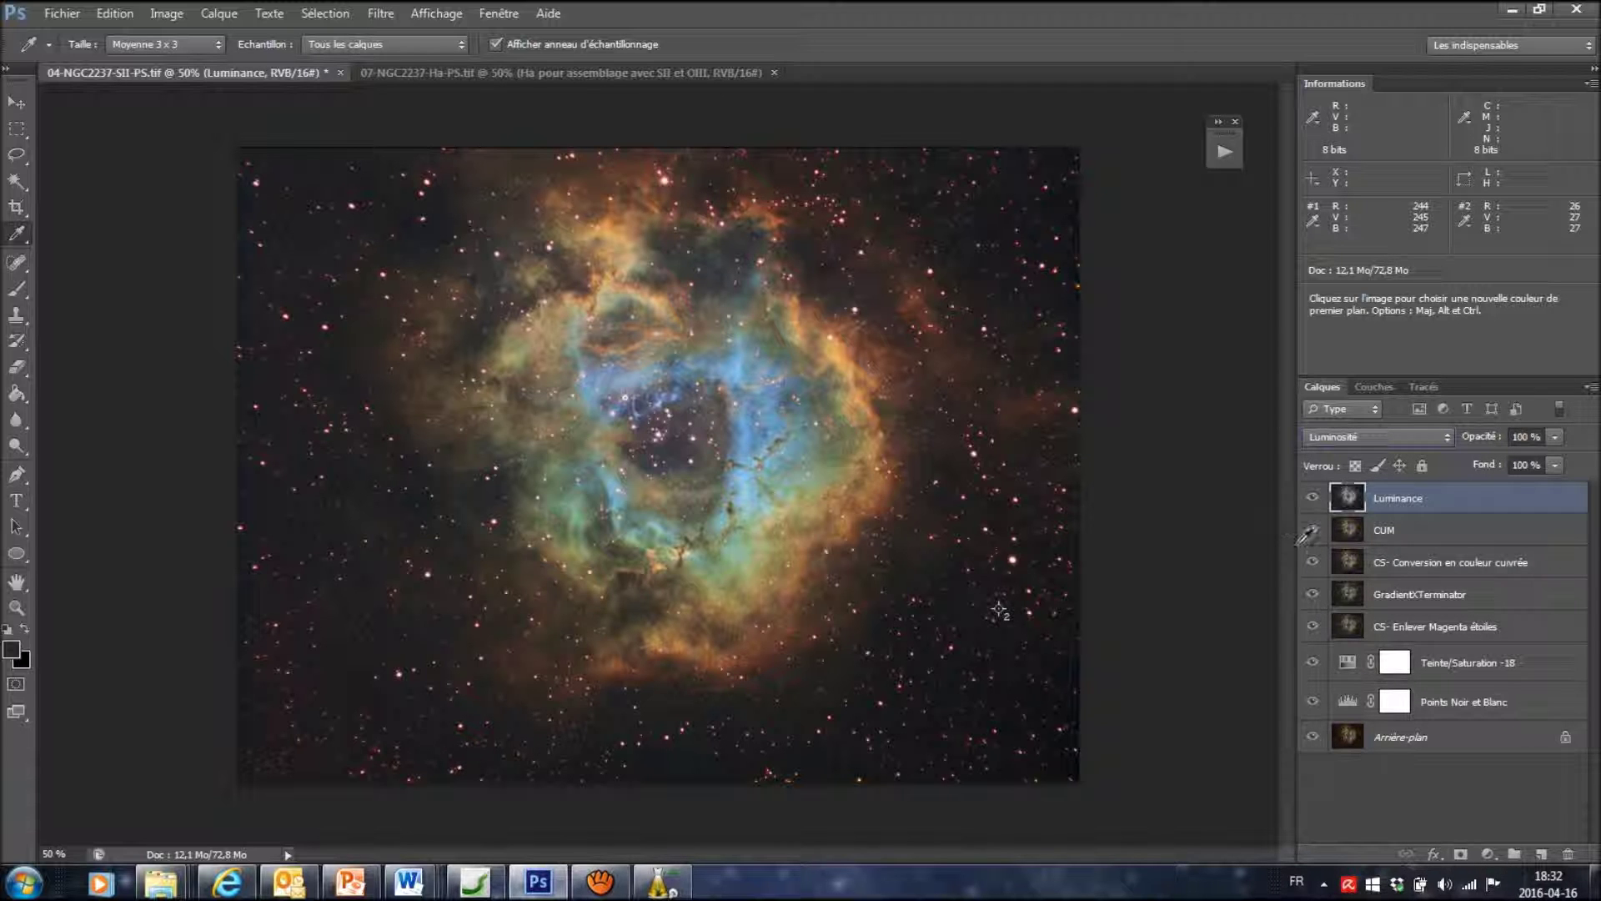
click(1351, 530)
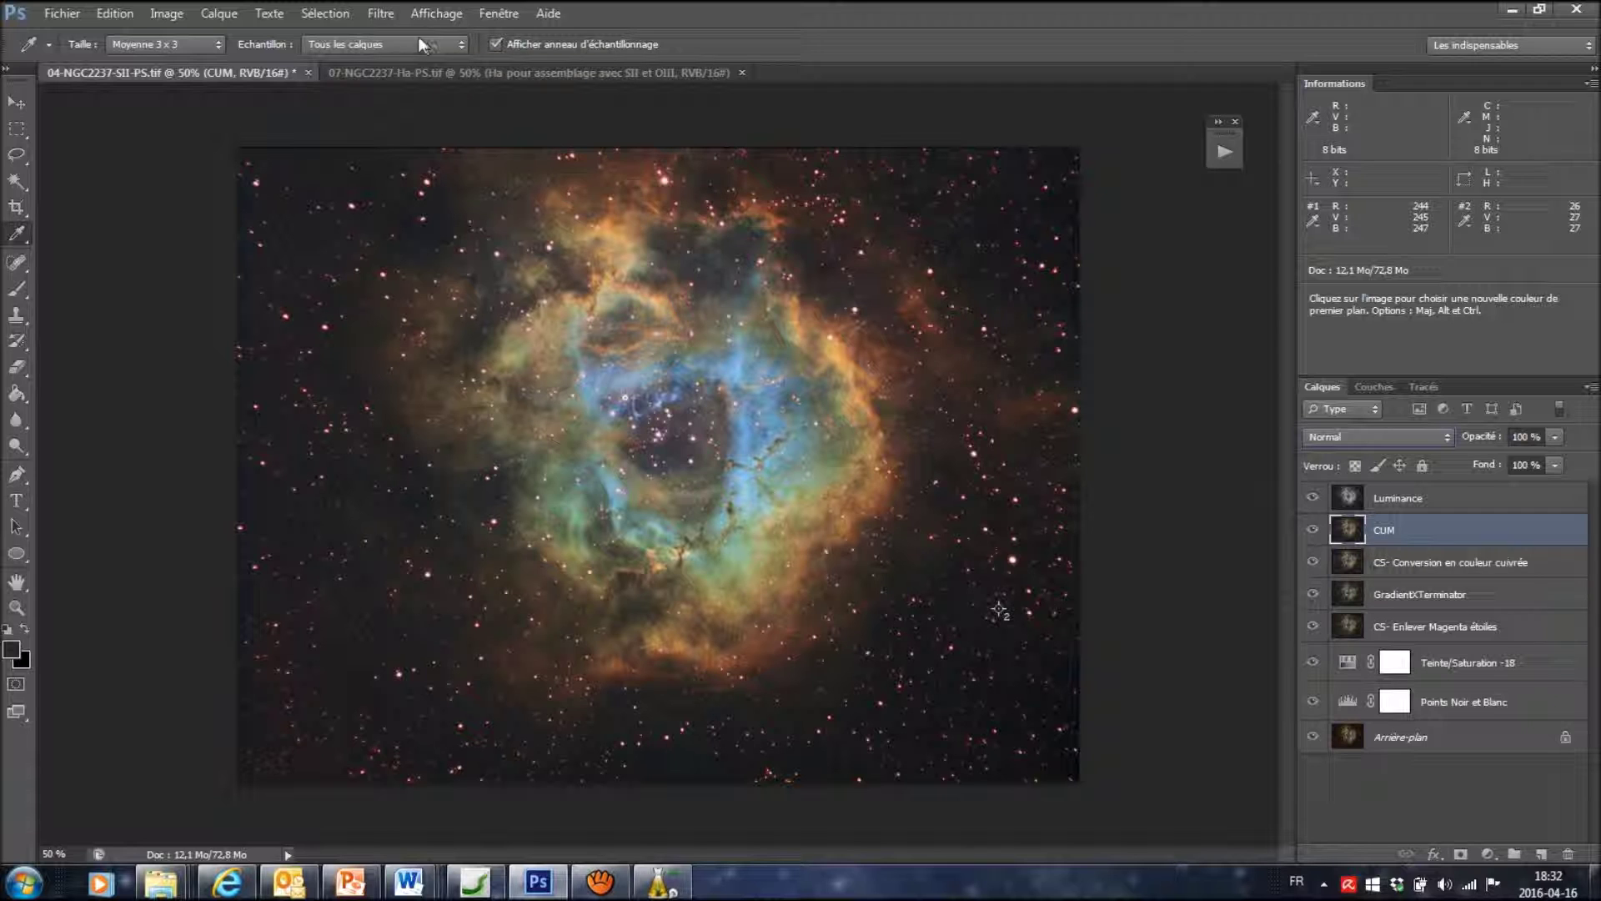
Open Gaussian Blur (Flou gaussien) for the CUM layer and compare the nebula with the blur preview off and on
click(379, 15)
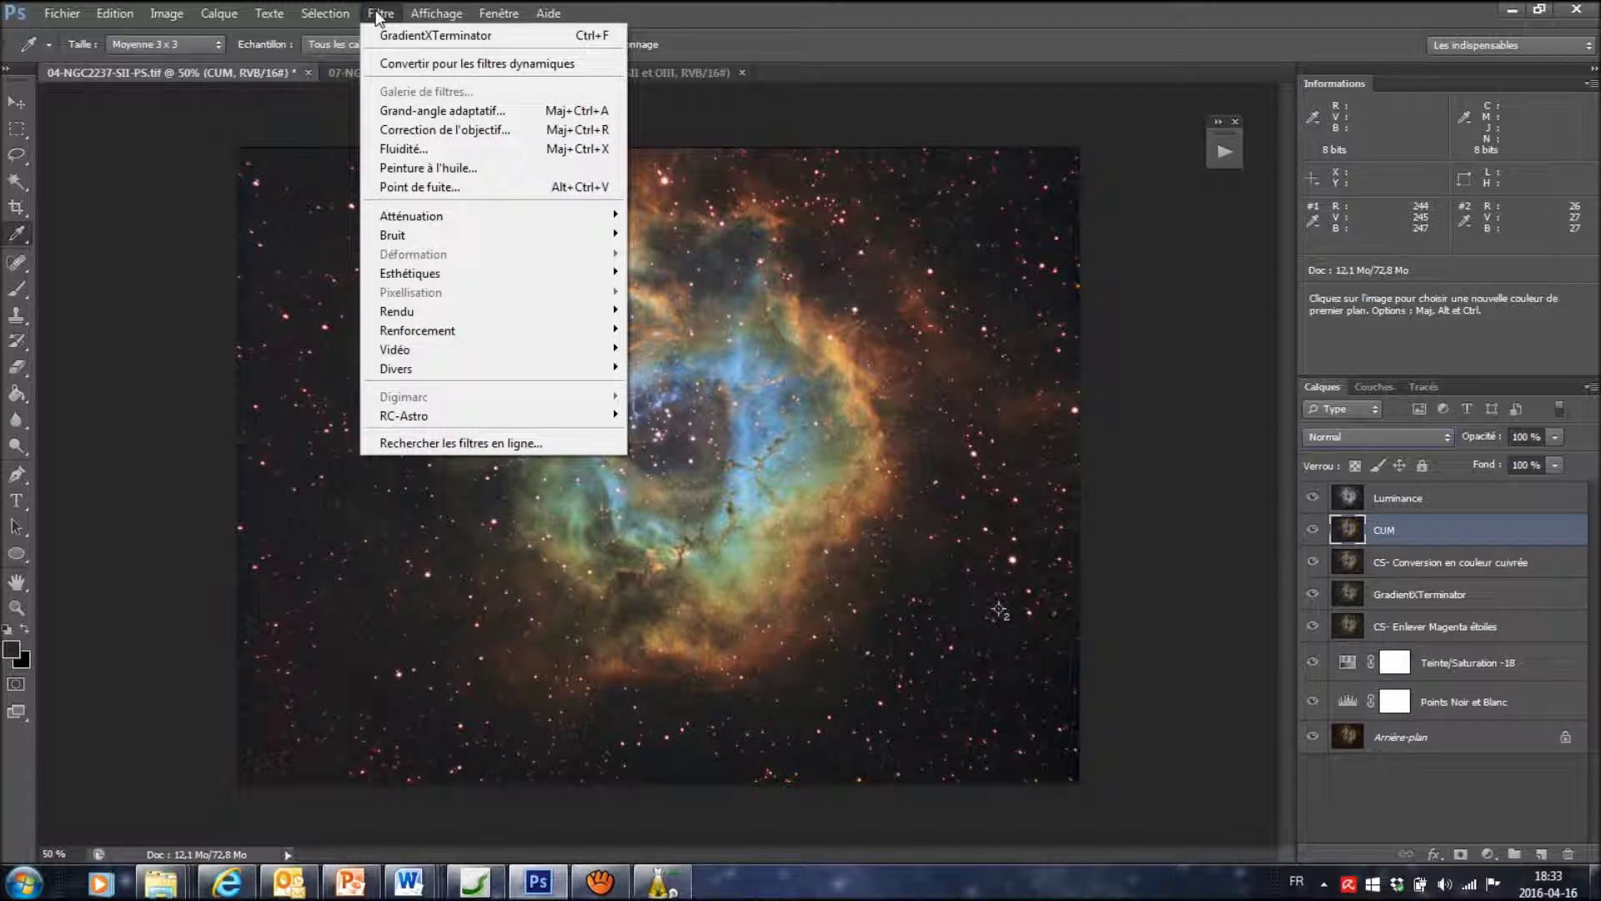
mouse_move(446, 217)
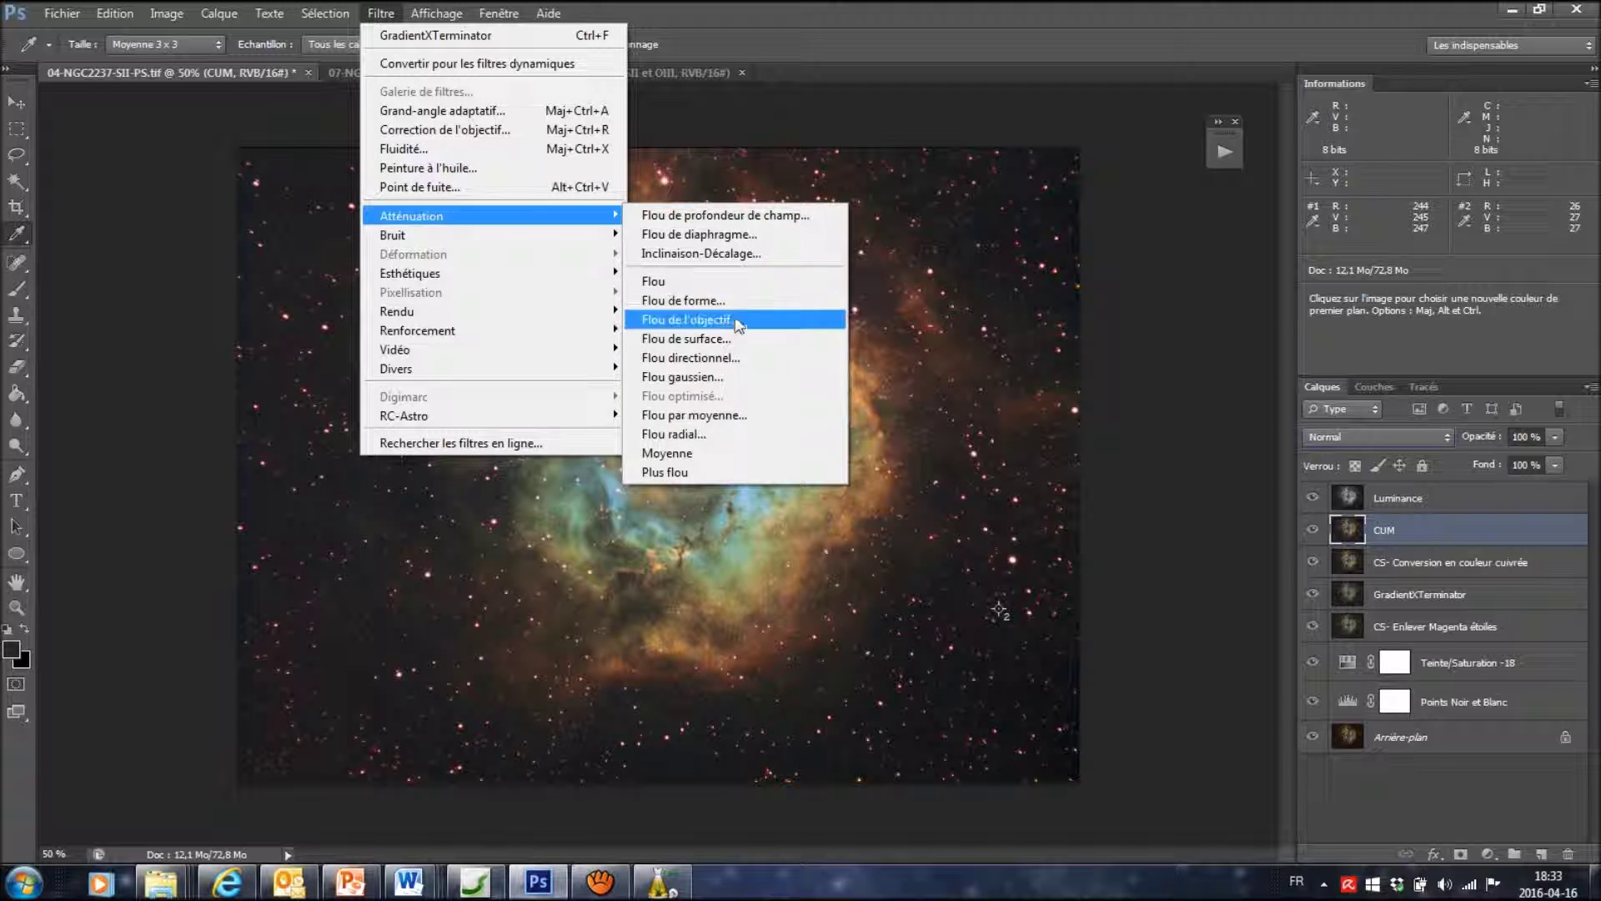
click(724, 377)
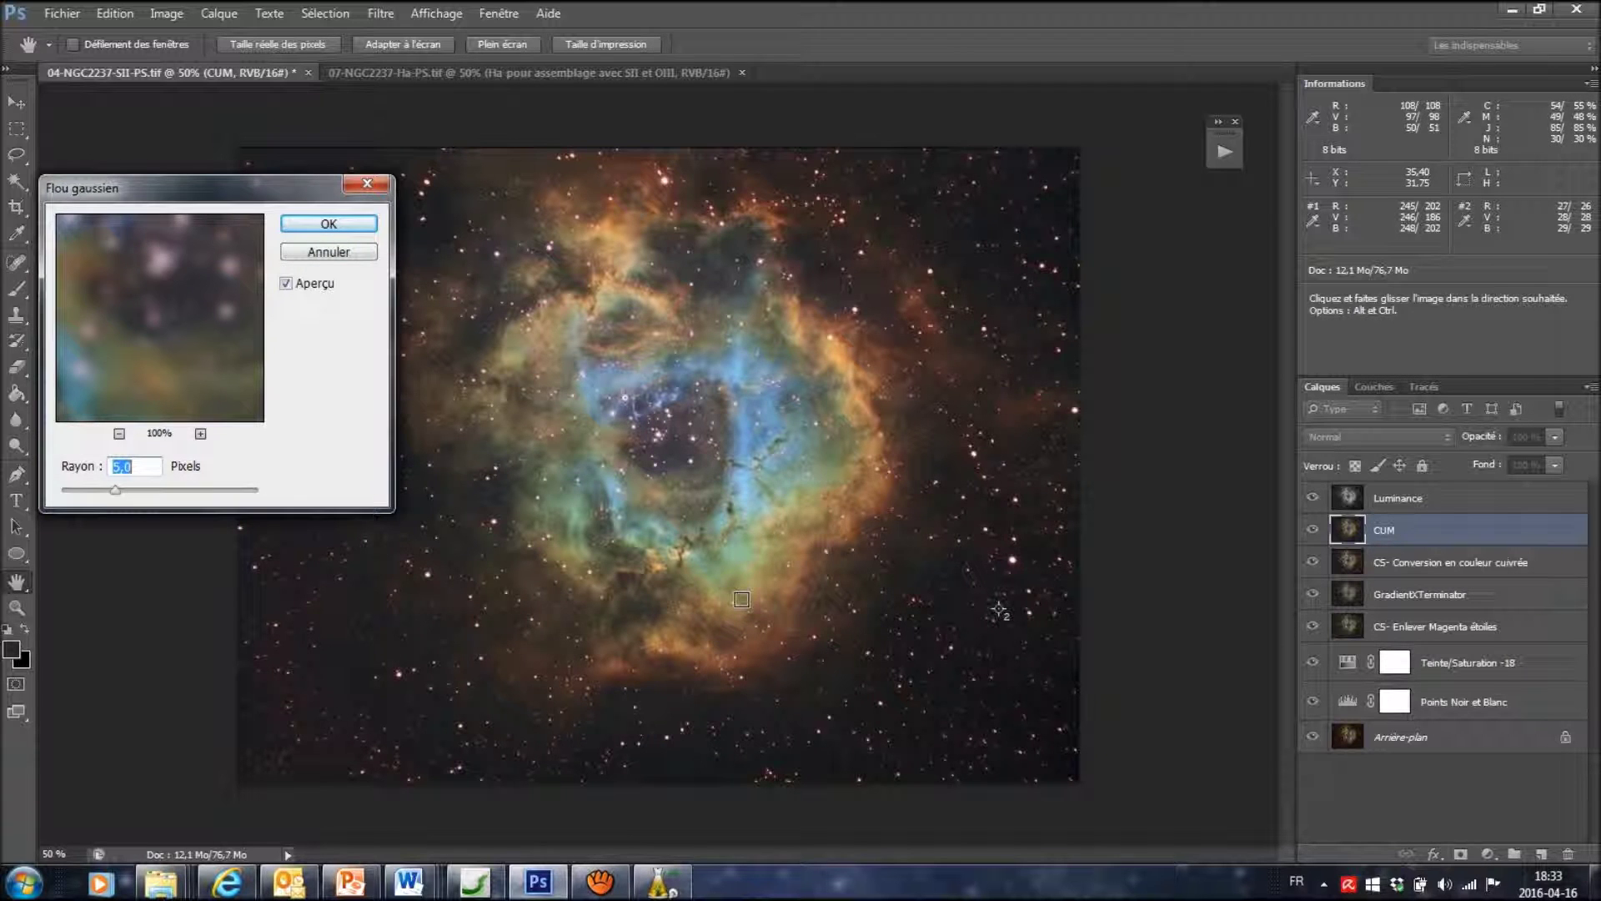
scroll(742, 598, up, 4)
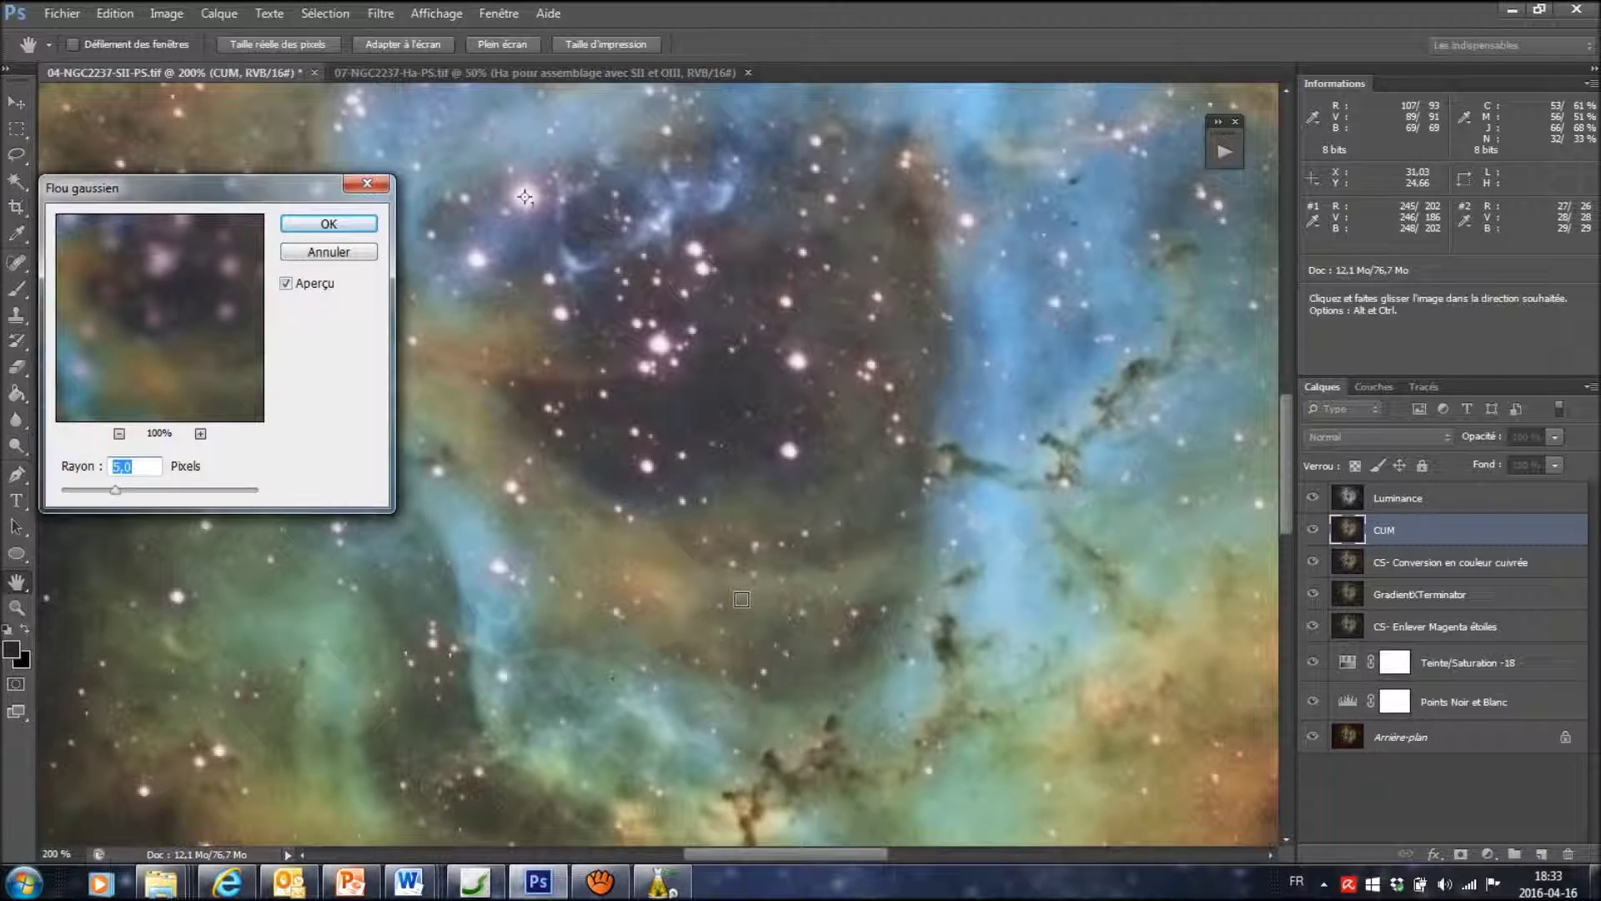
drag(751, 854, 655, 858)
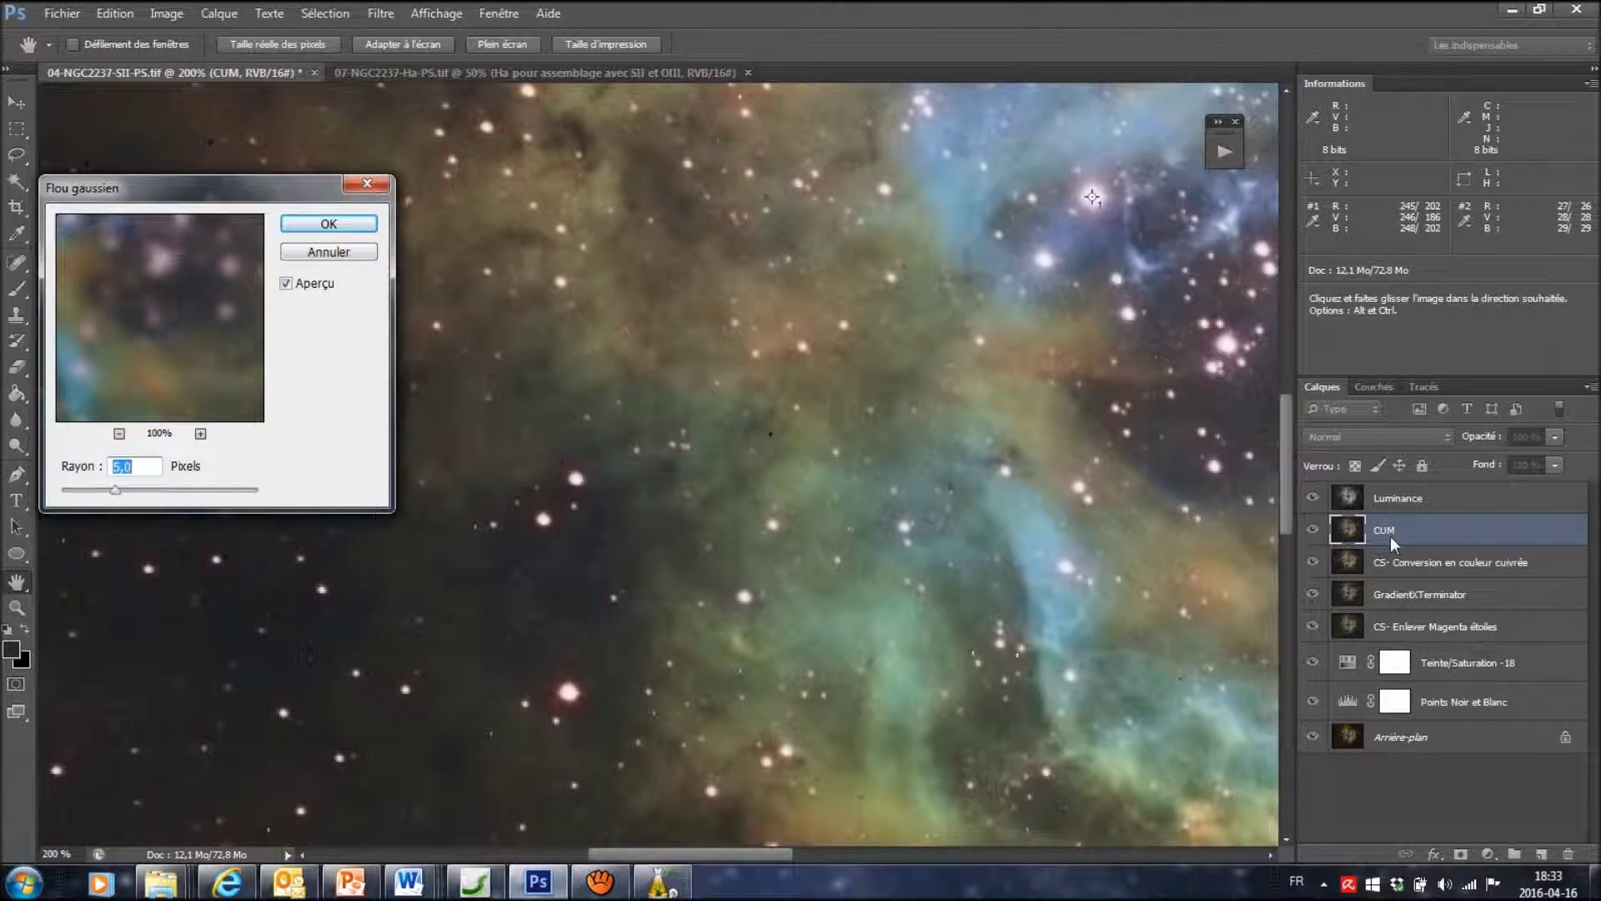
drag(1287, 518, 1297, 357)
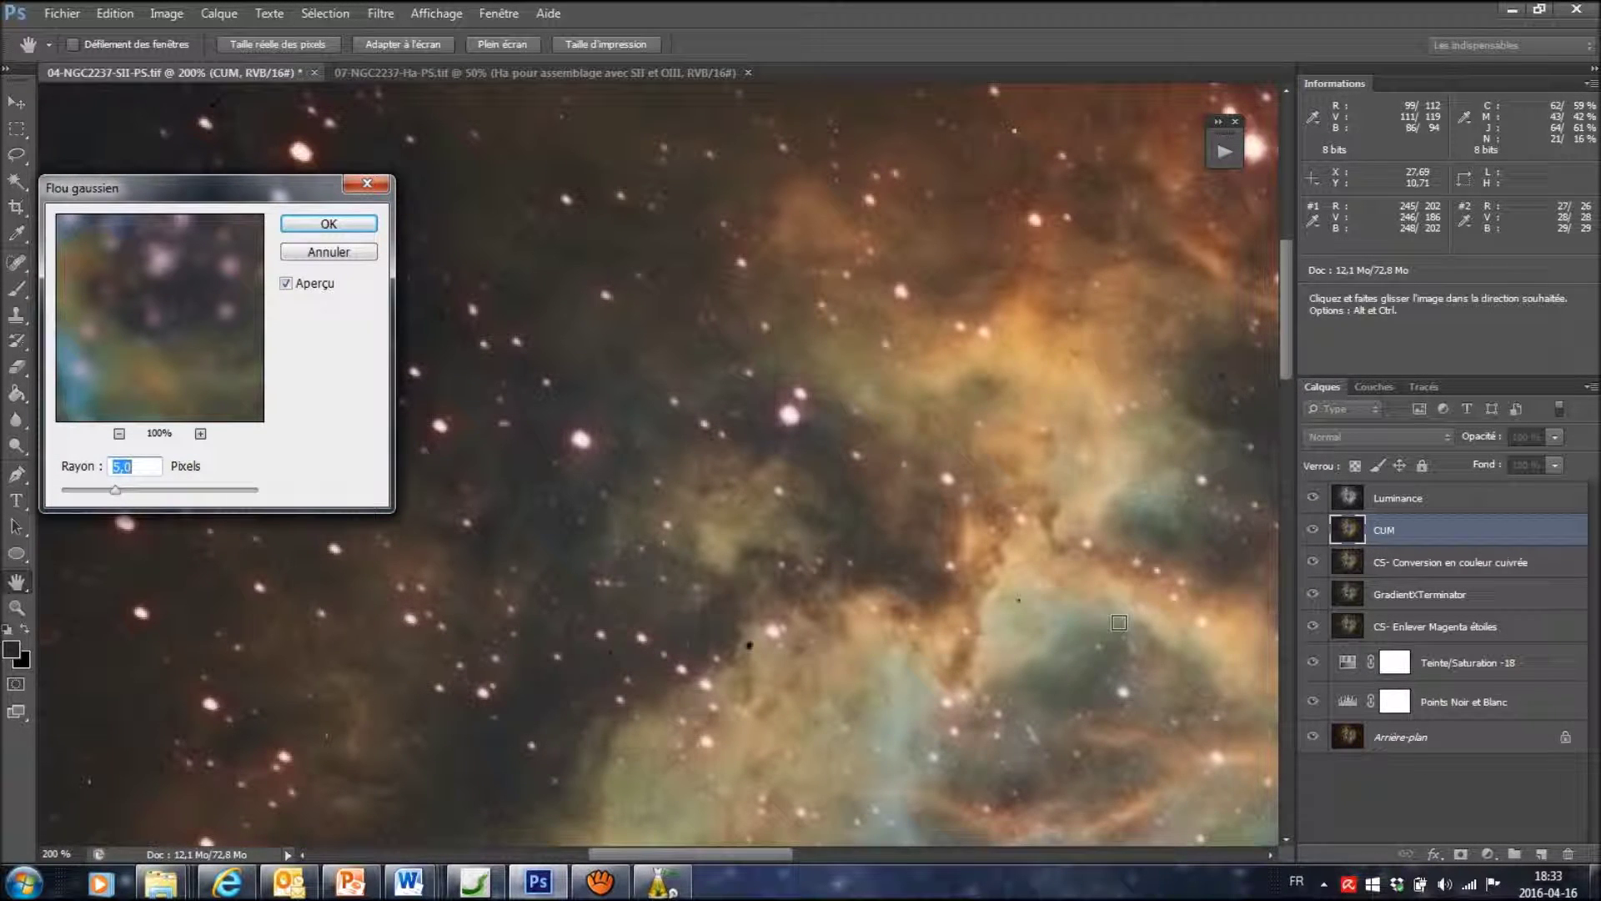
key(ctrl+minus)
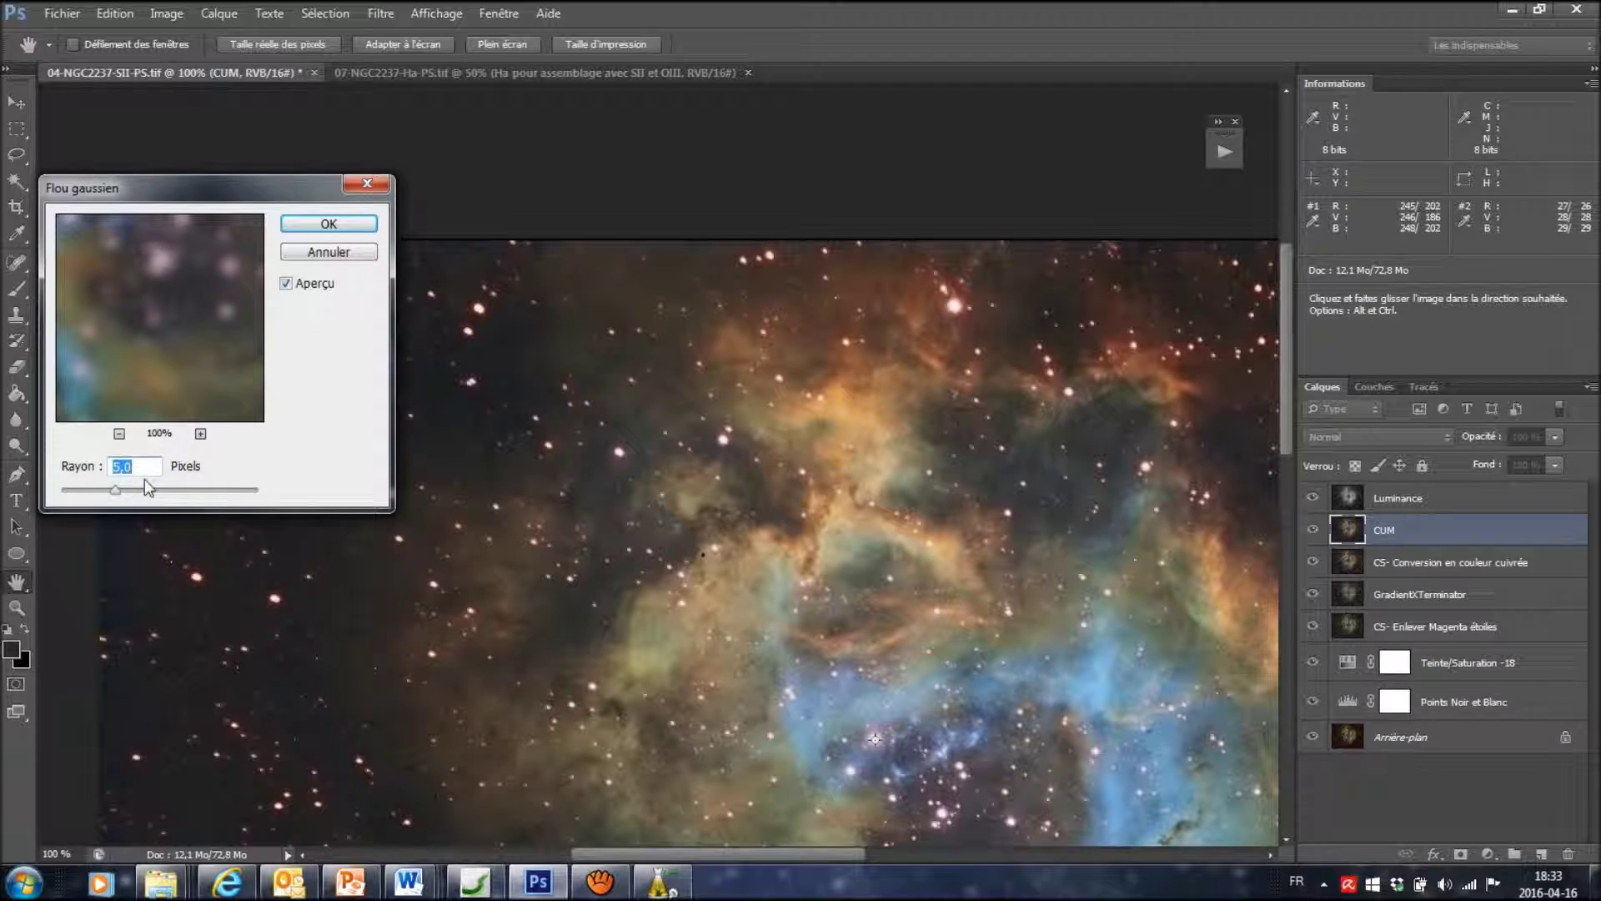
click(286, 284)
click(286, 284)
Set the Gaussian Blur radius to 10 pixels and compare the nebula with the preview off and on
drag(120, 465, 93, 461)
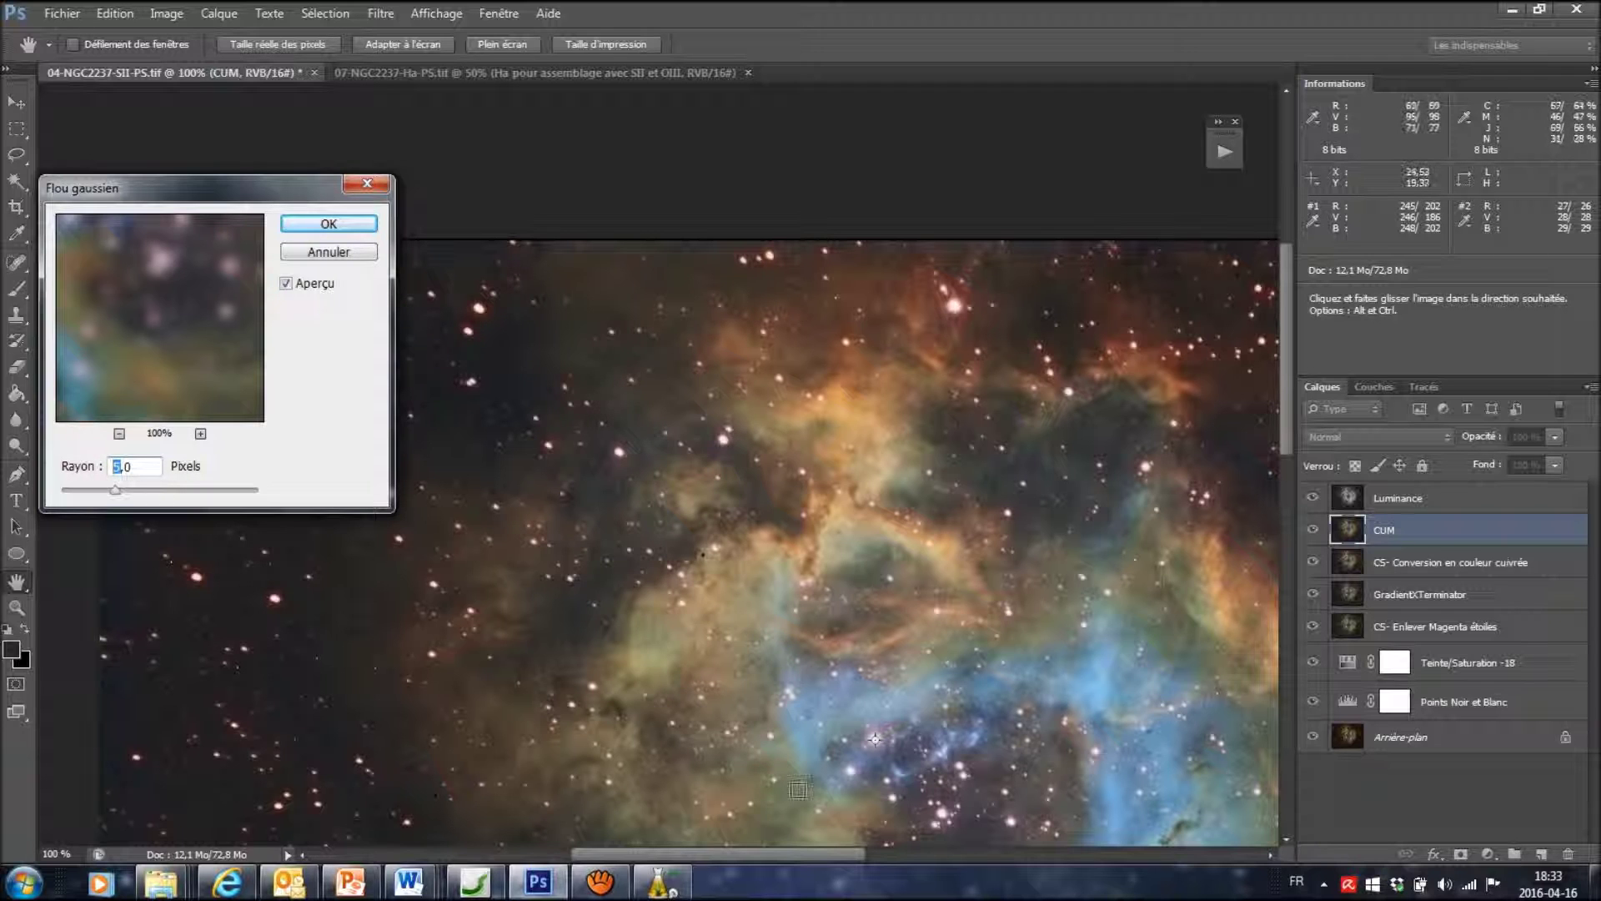
text(10)
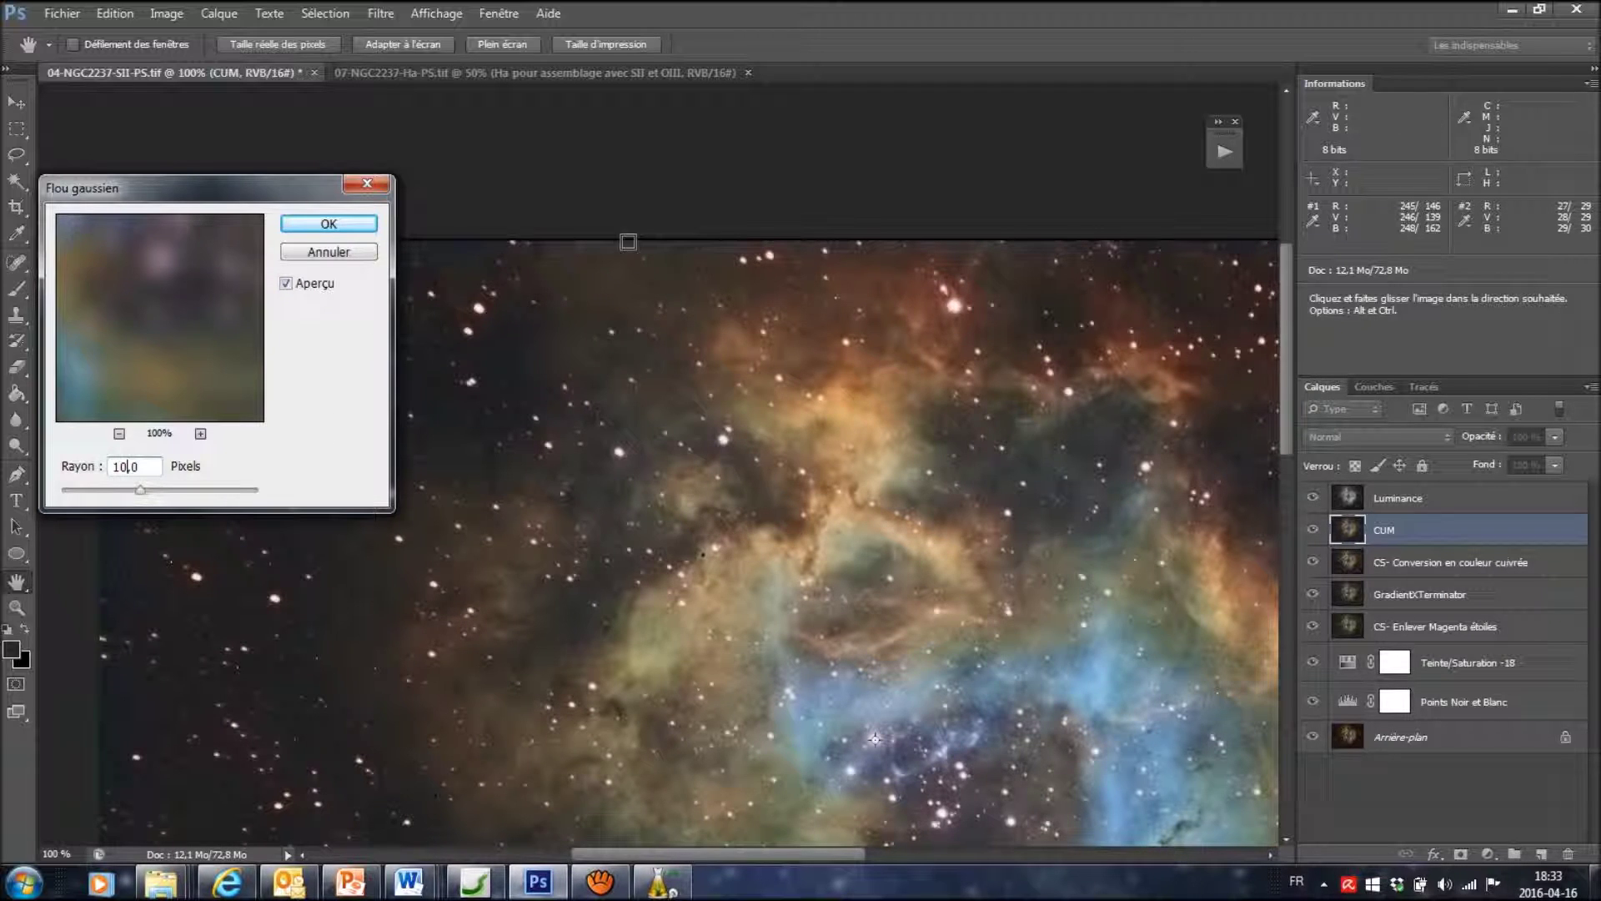
click(287, 285)
click(287, 284)
click(287, 284)
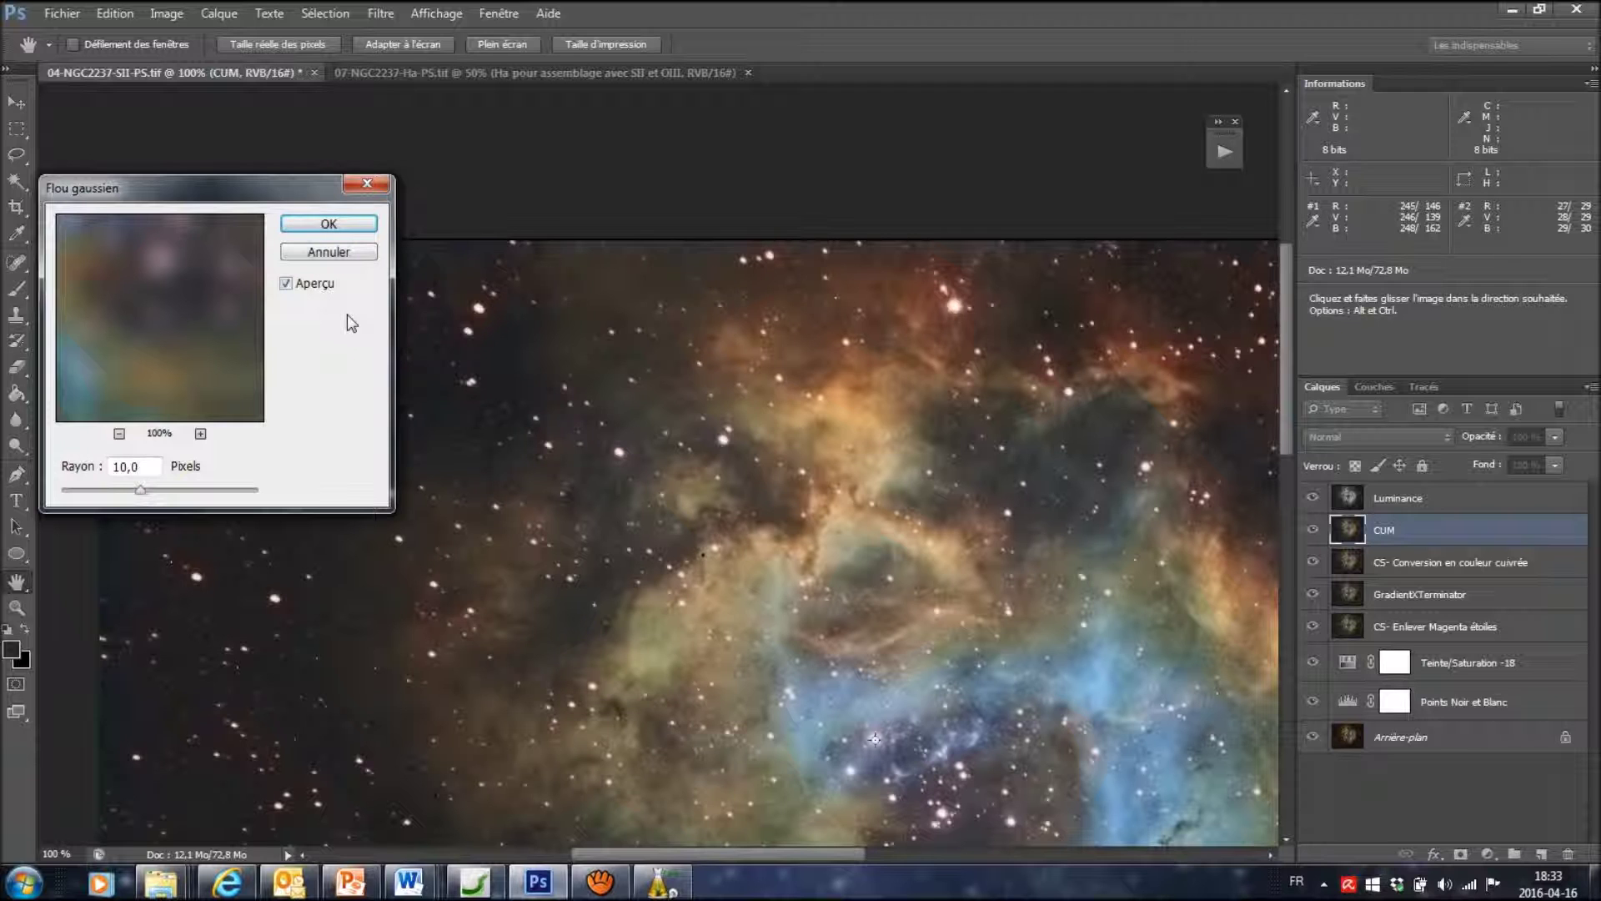
Compare the whole nebula with the blur preview off and on, and apply the blur to the CUM layer
key(ctrl+minus)
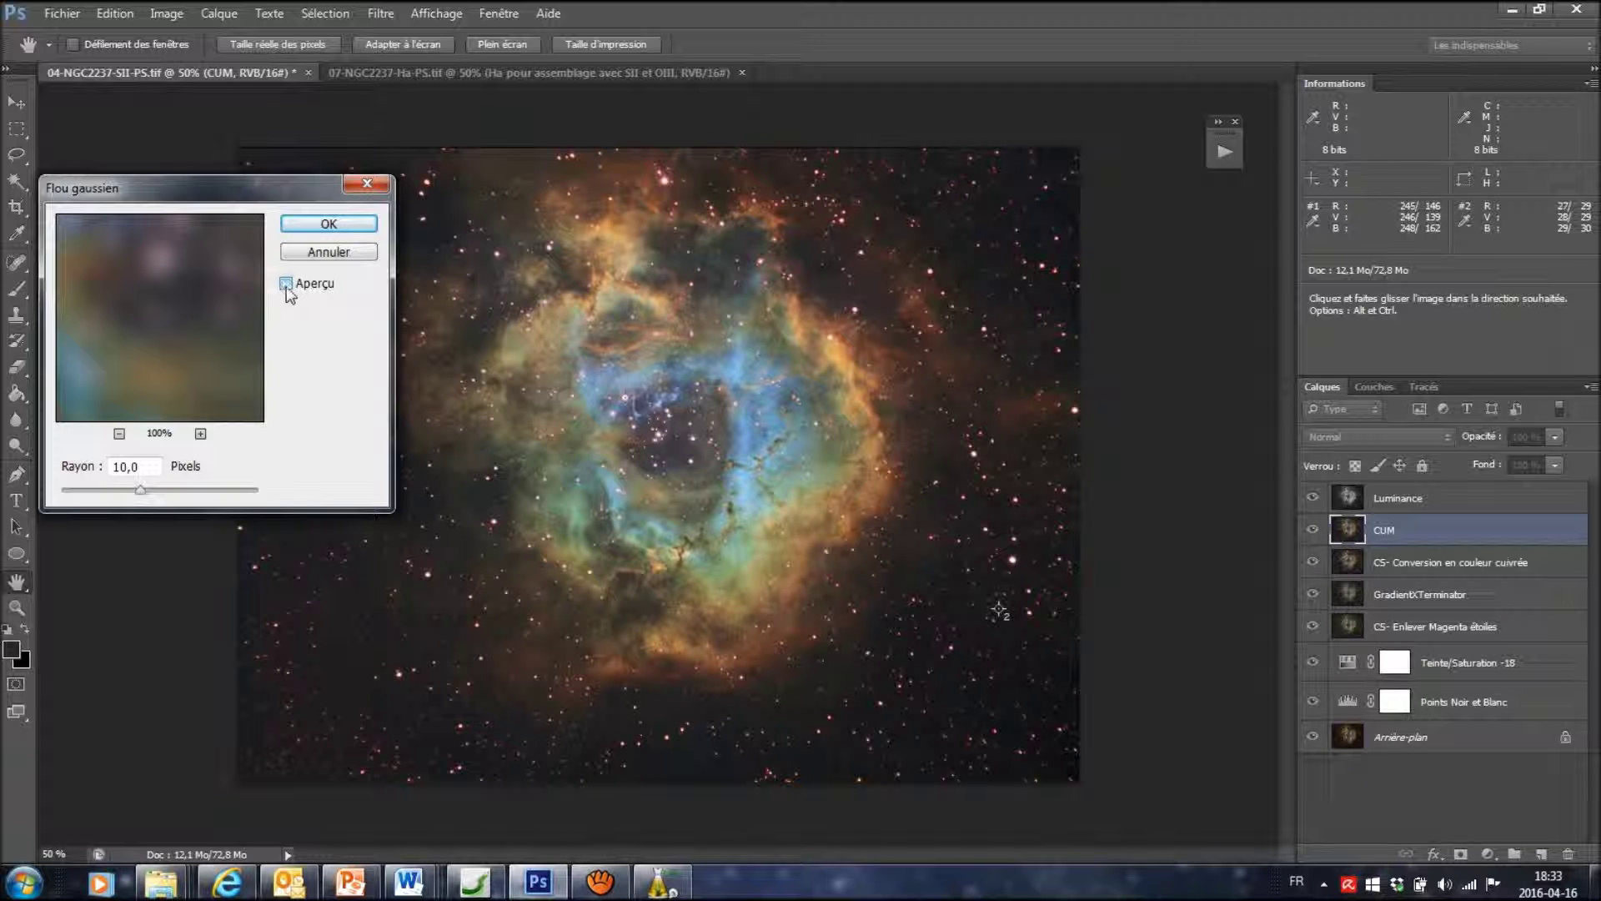
click(287, 285)
click(291, 287)
click(290, 288)
click(329, 224)
Rename the CUM layer as "CUM : FG 10 pixels"
double_click(1392, 534)
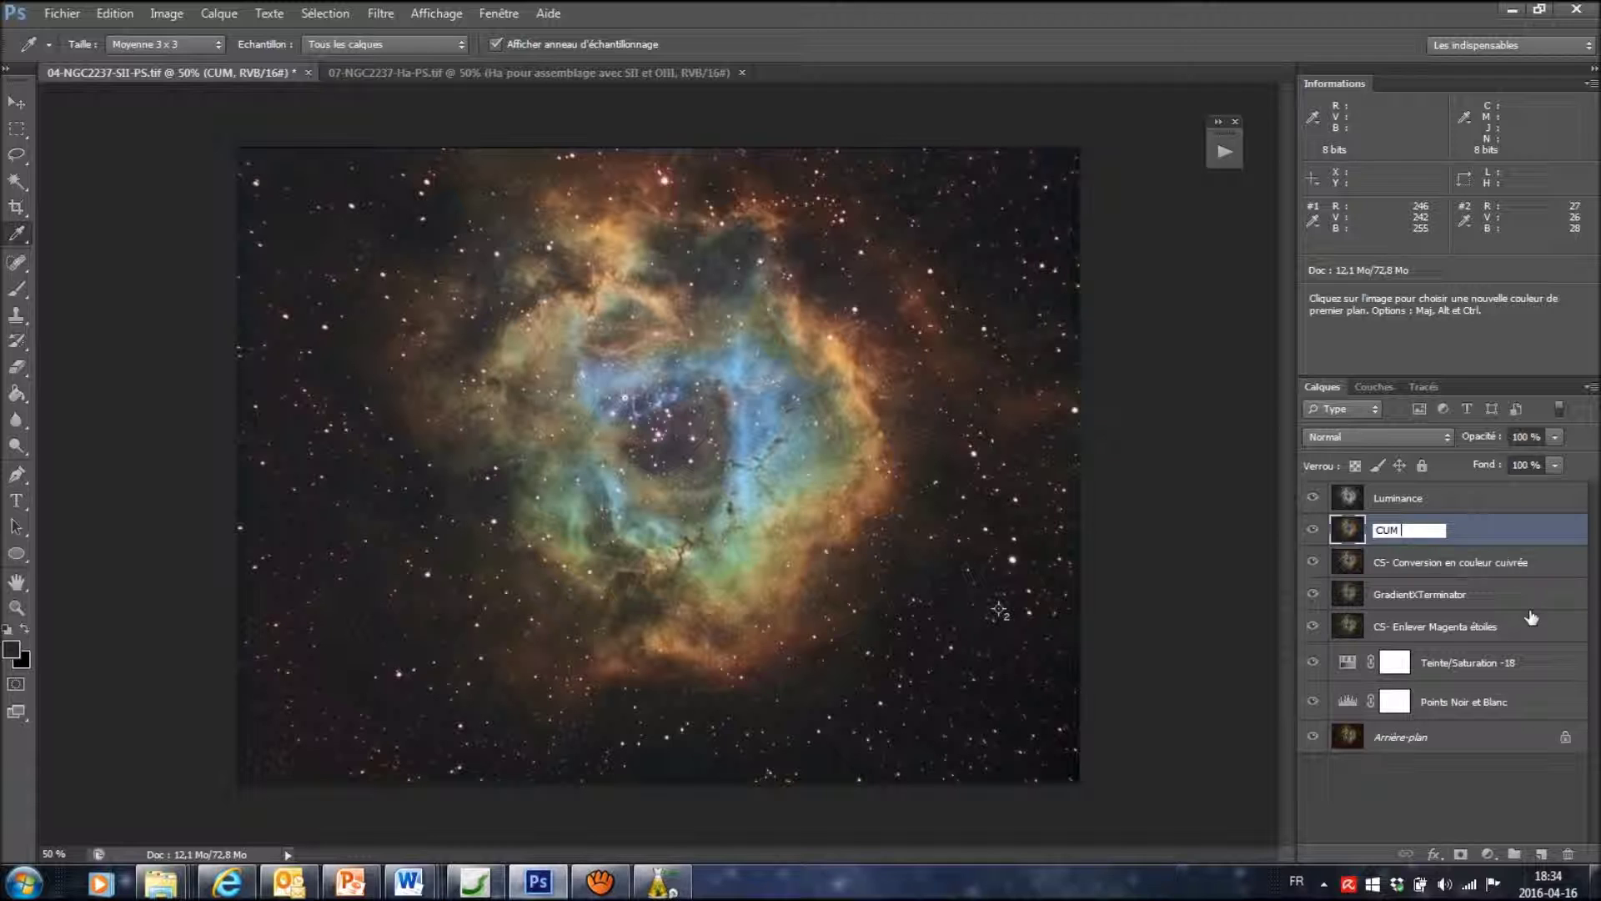
text(: FG 10 pixels)
key(Return)
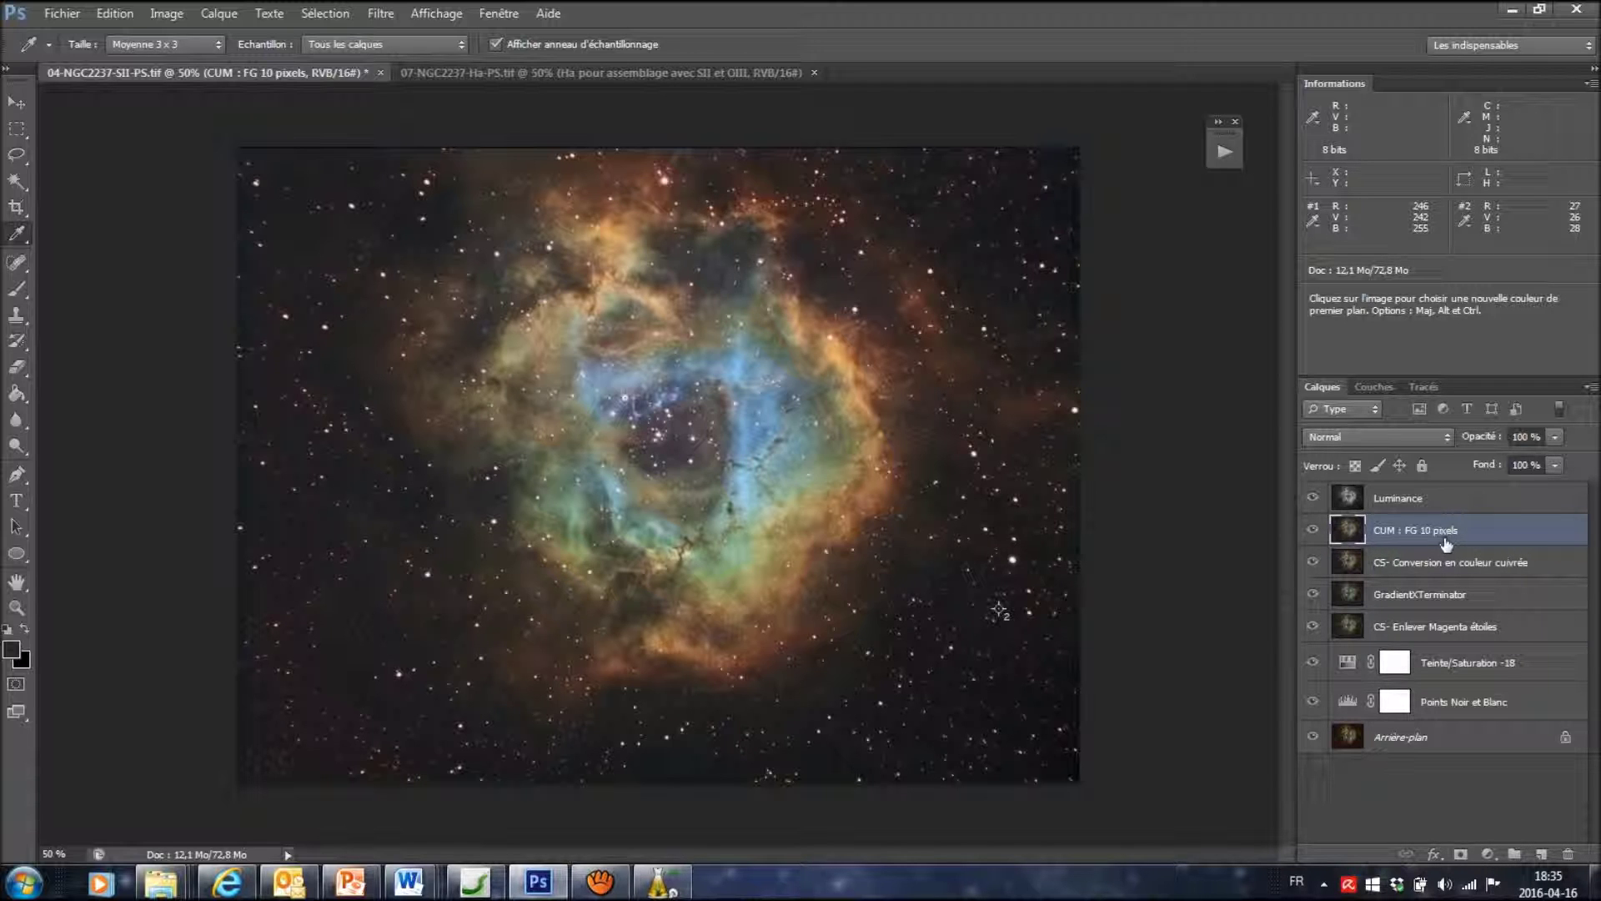
Add a Hue/Saturation (Teinte/Saturation) adjustment layer above "CUM : FG 10 pixels" and moderately raise its global saturation
click(1488, 854)
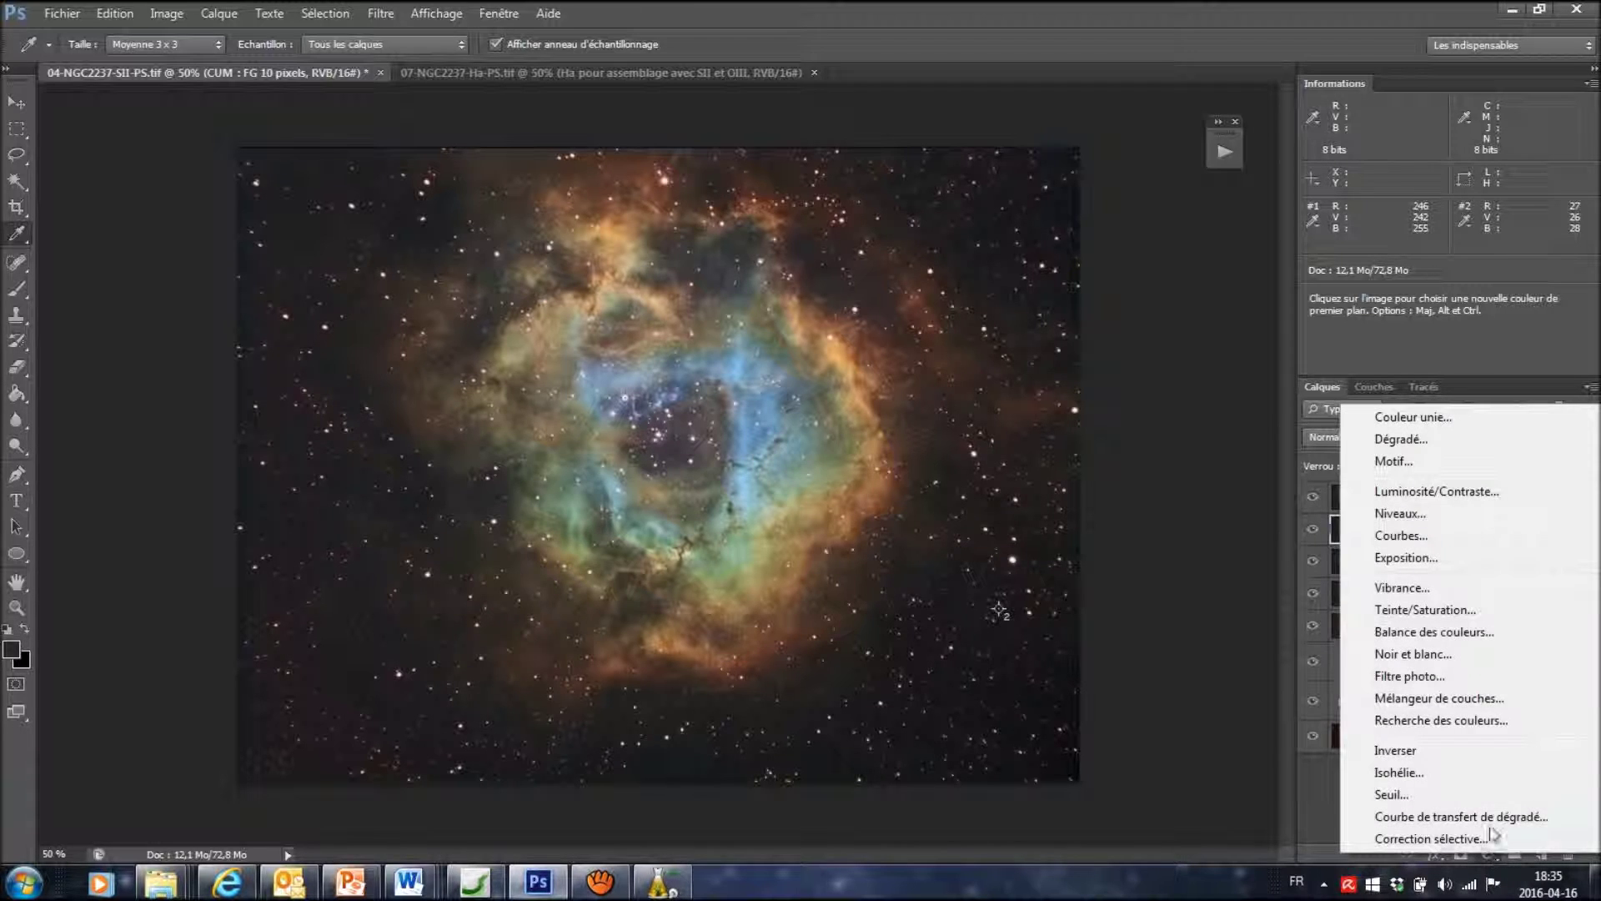
click(1456, 615)
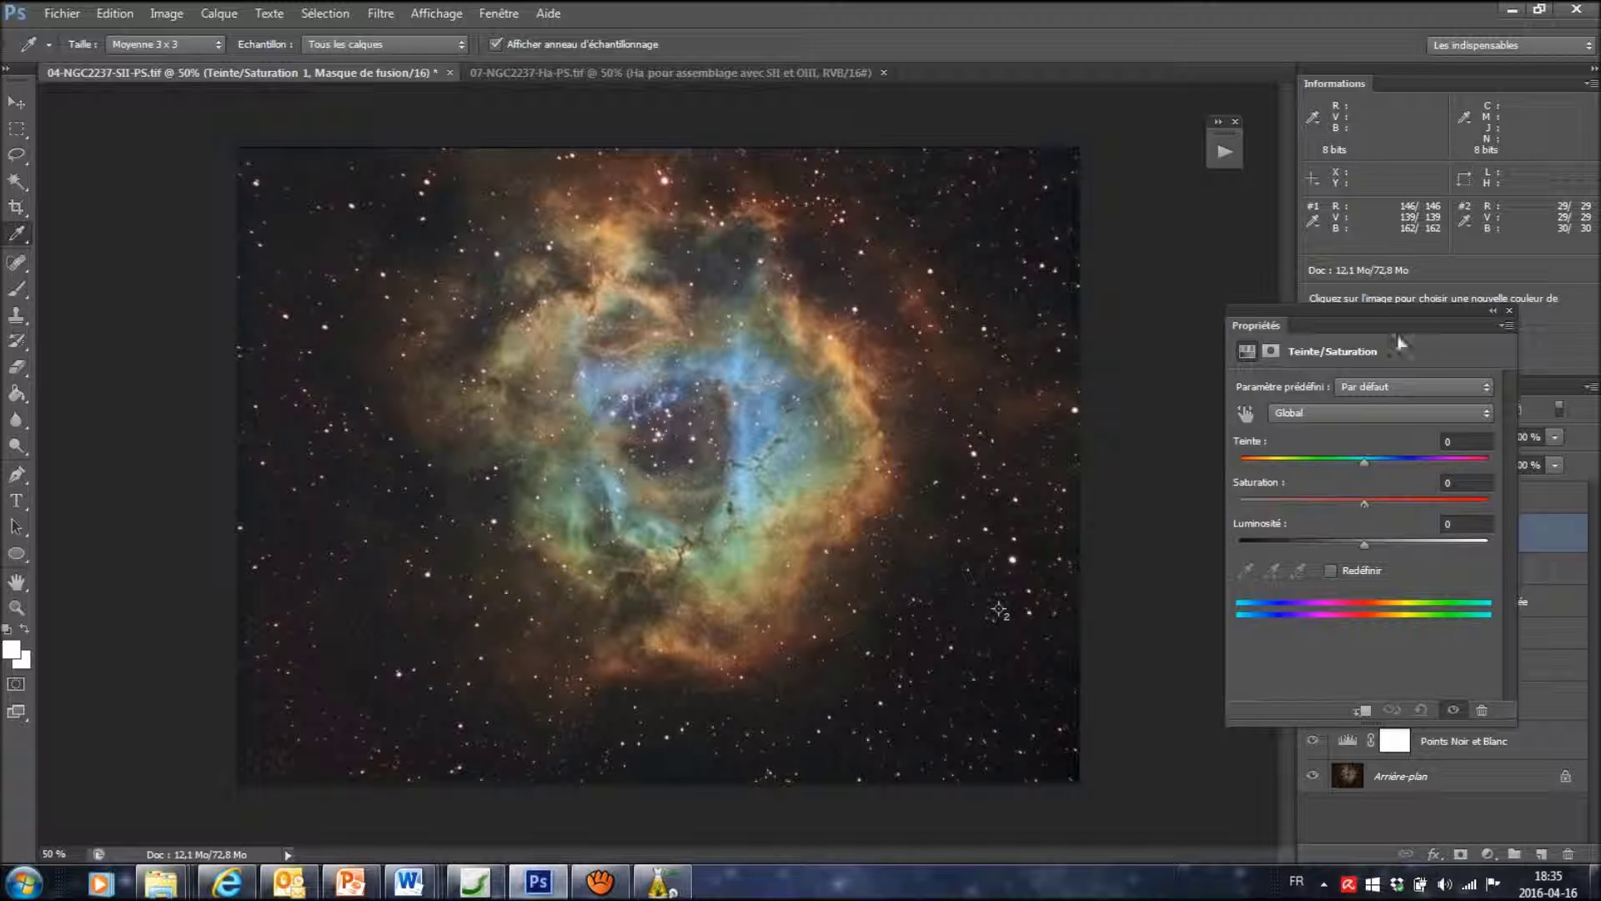
drag(1384, 318, 1132, 289)
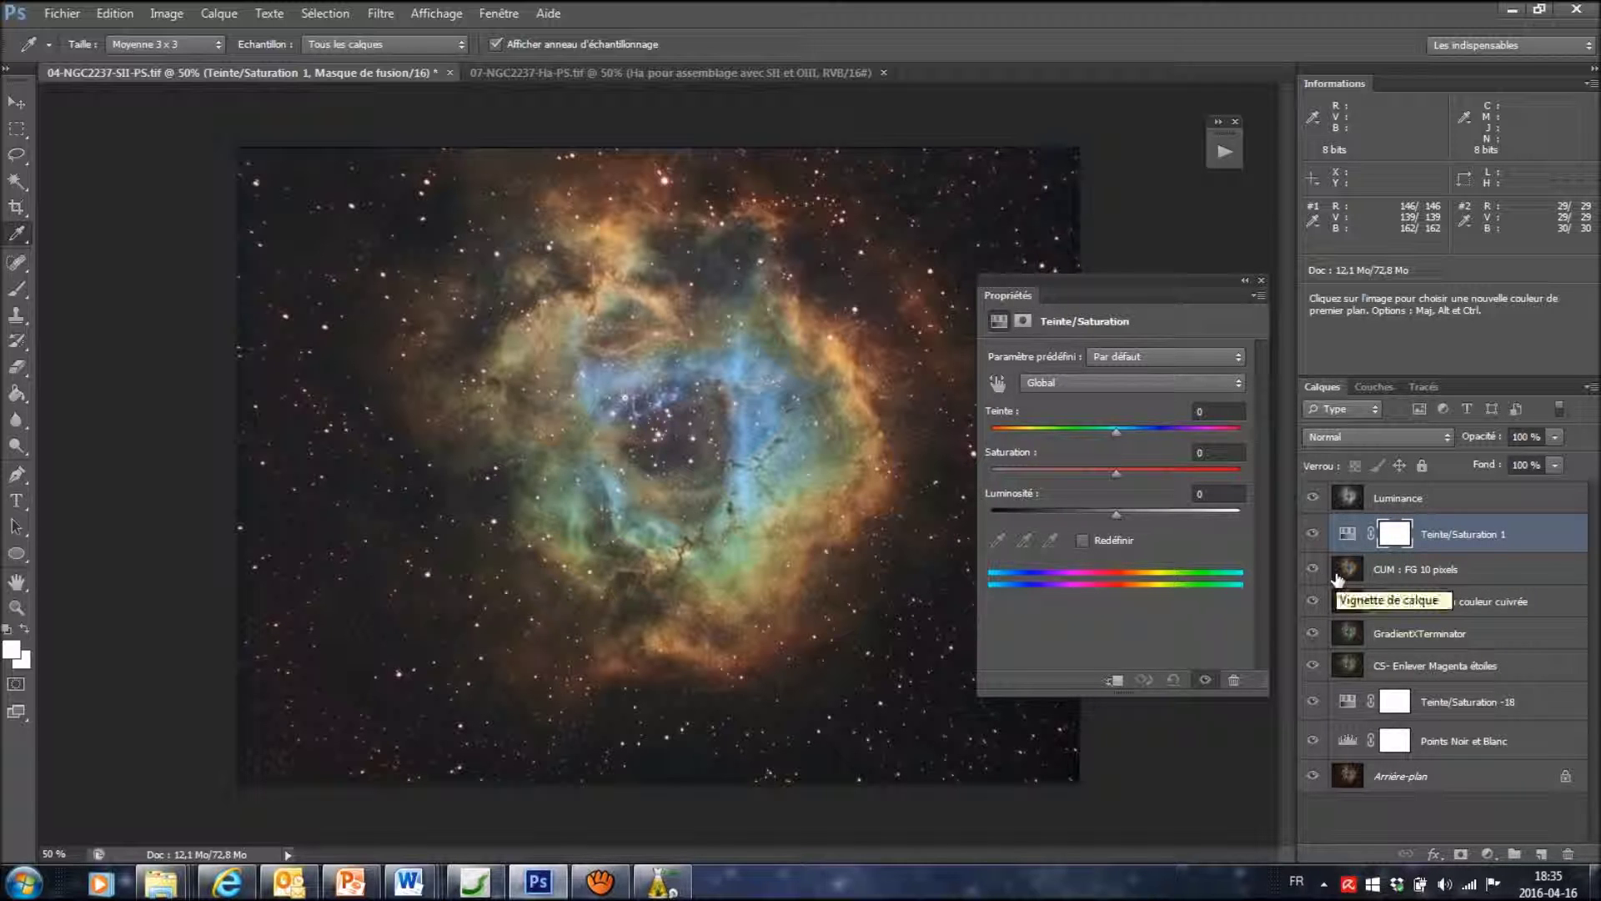
drag(1155, 281, 1181, 219)
drag(1144, 410, 1164, 412)
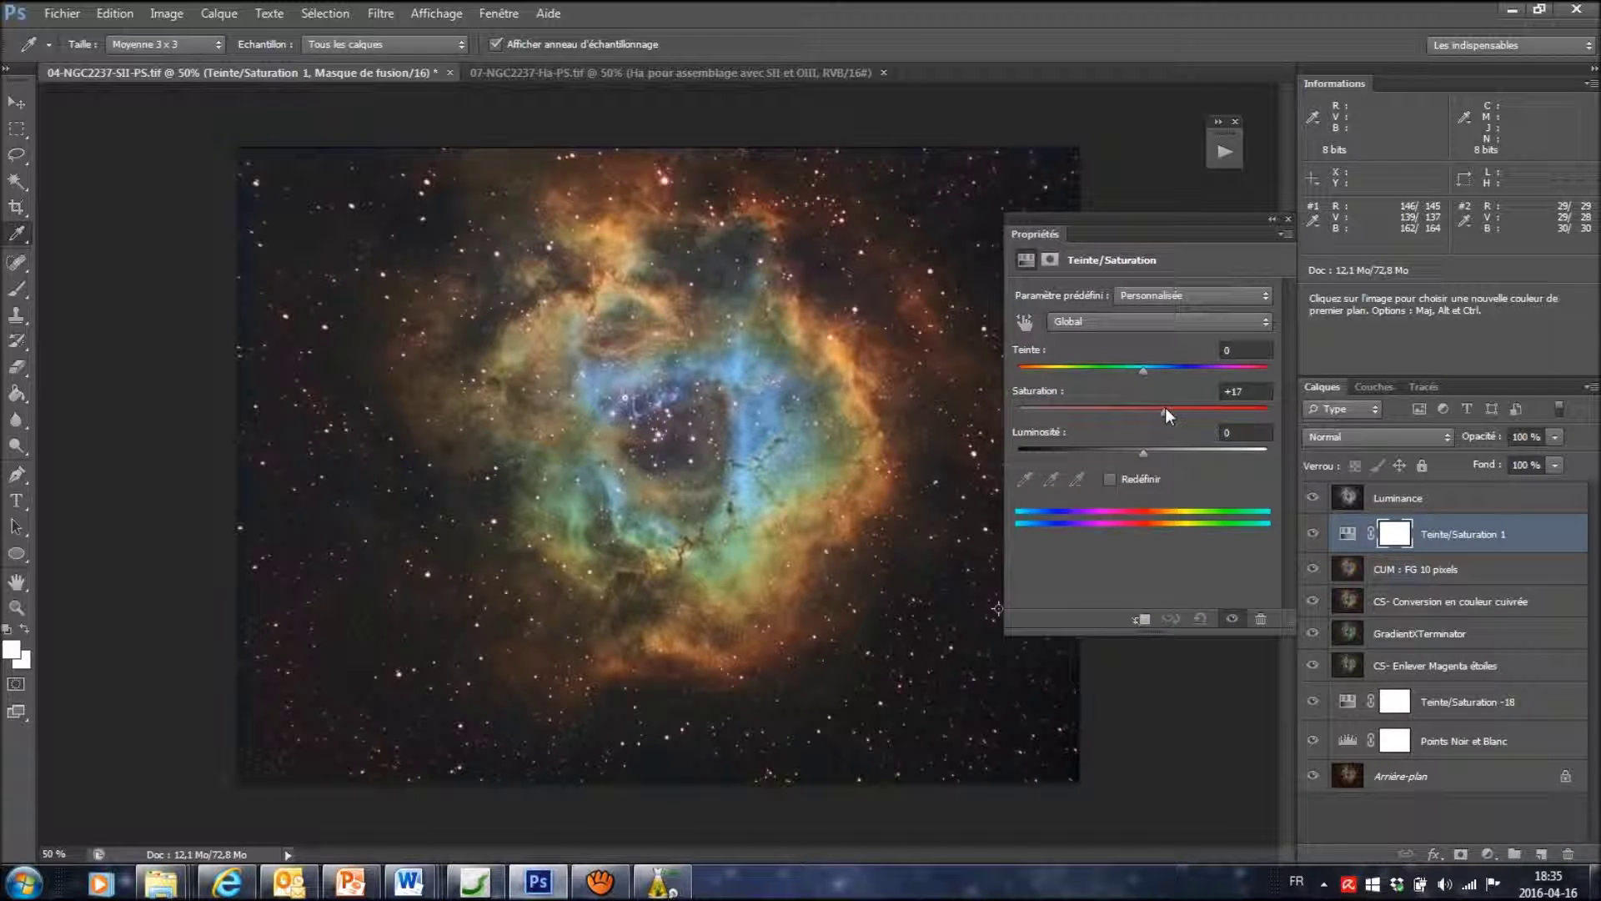
drag(1166, 413, 1168, 414)
drag(1173, 414, 1164, 415)
click(1289, 219)
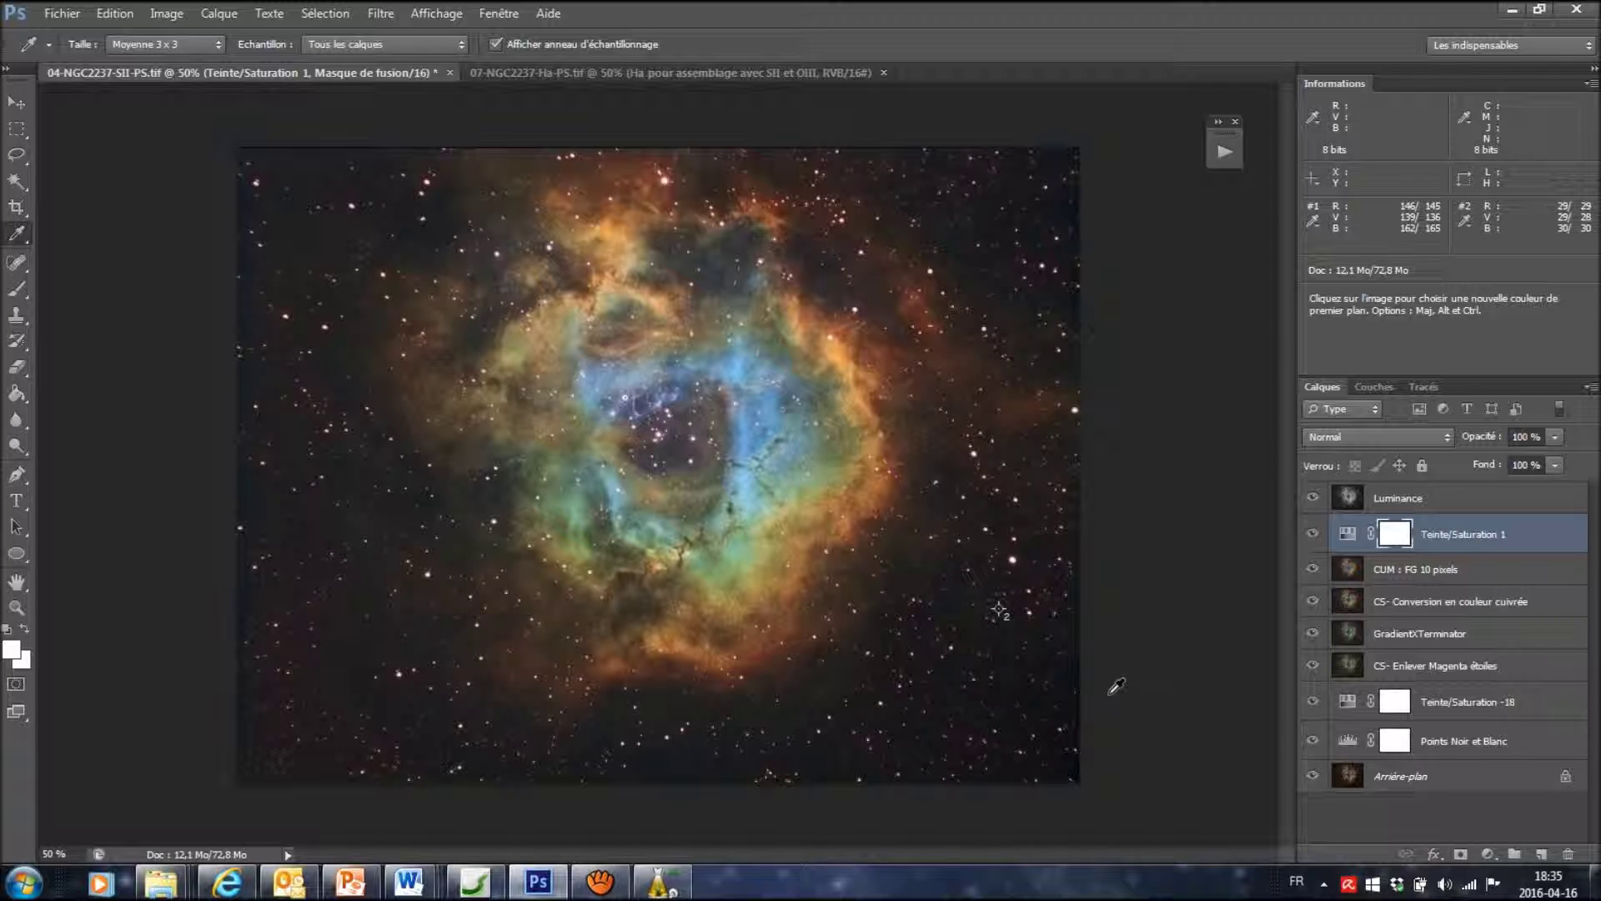
Add a Levels (Niveaux) adjustment layer above the Luminance layer and name it "Points Noir et Blanc"
click(1356, 498)
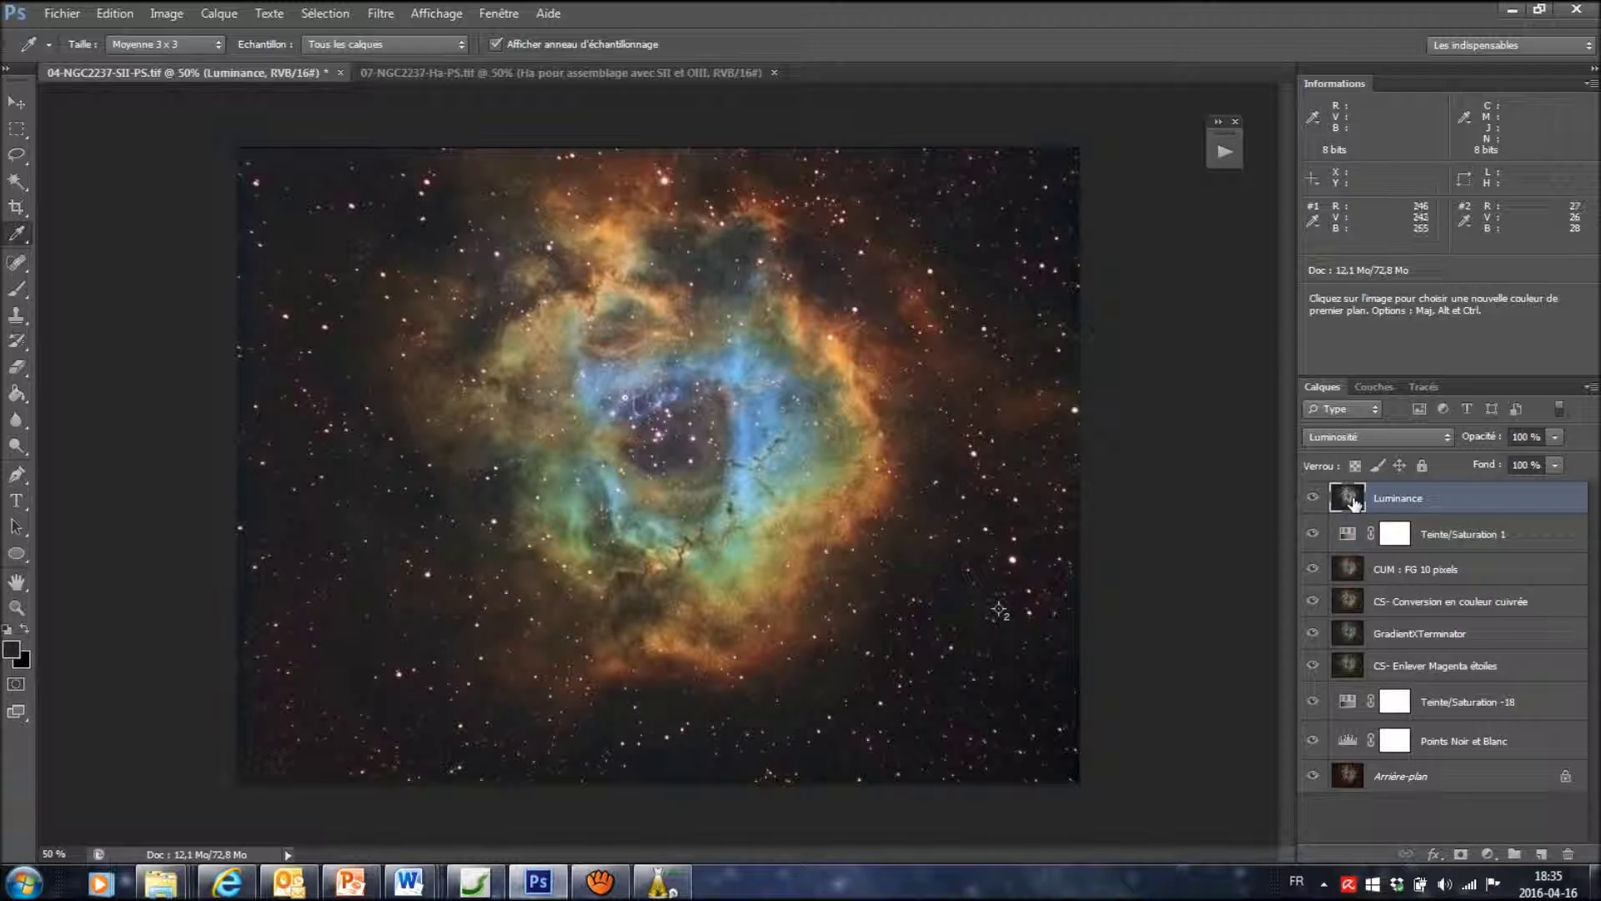
mouse_move(1420, 884)
click(1490, 856)
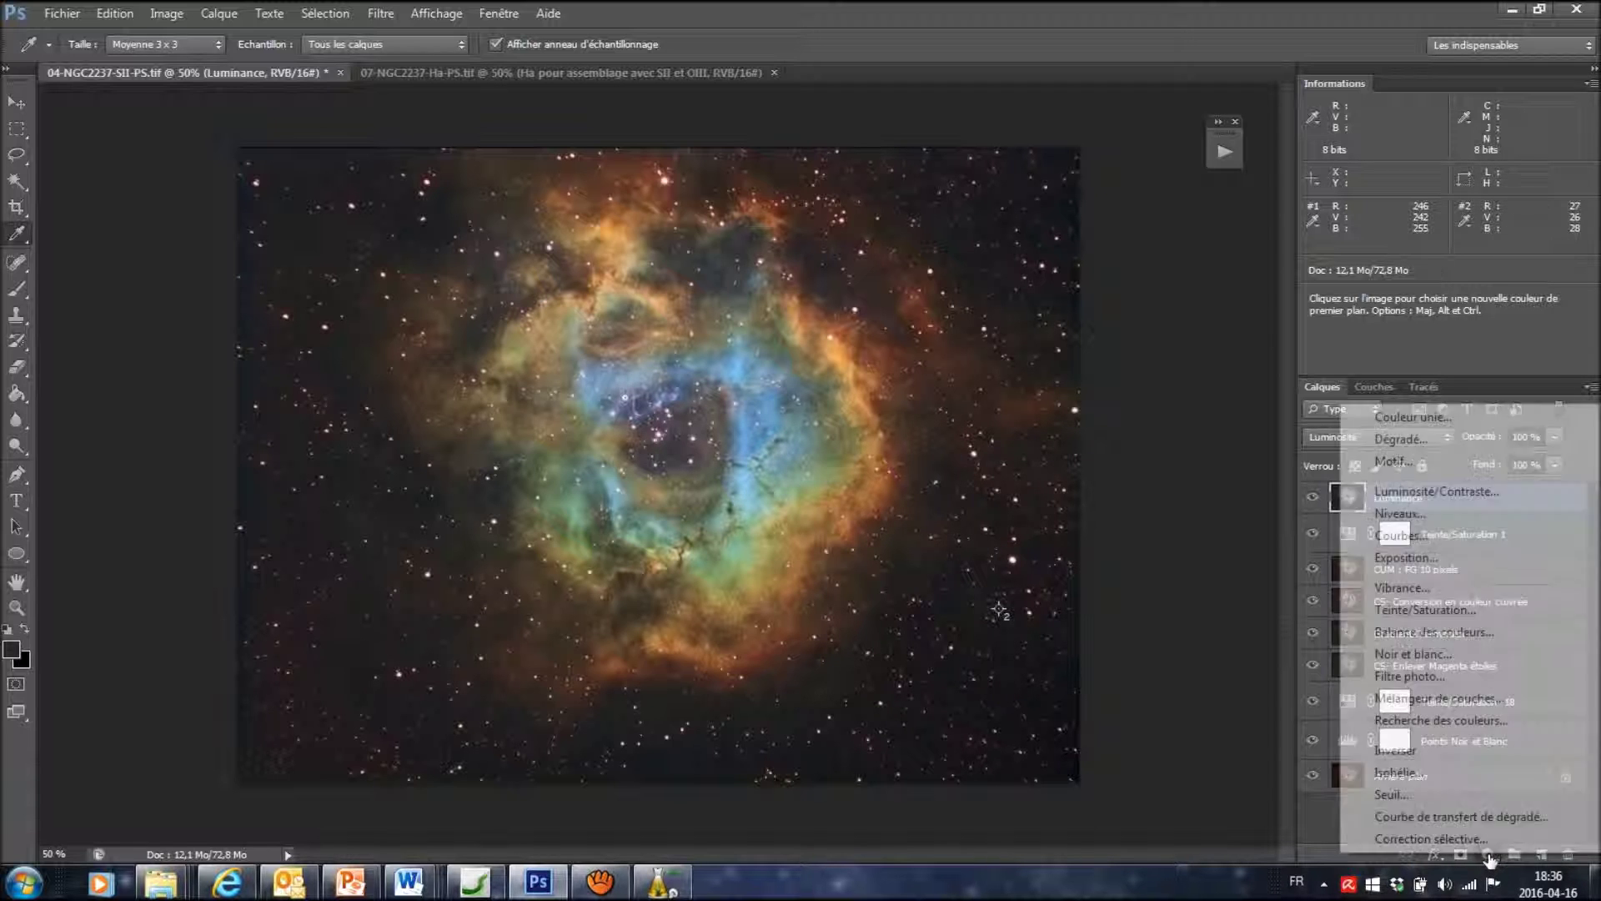
click(1401, 513)
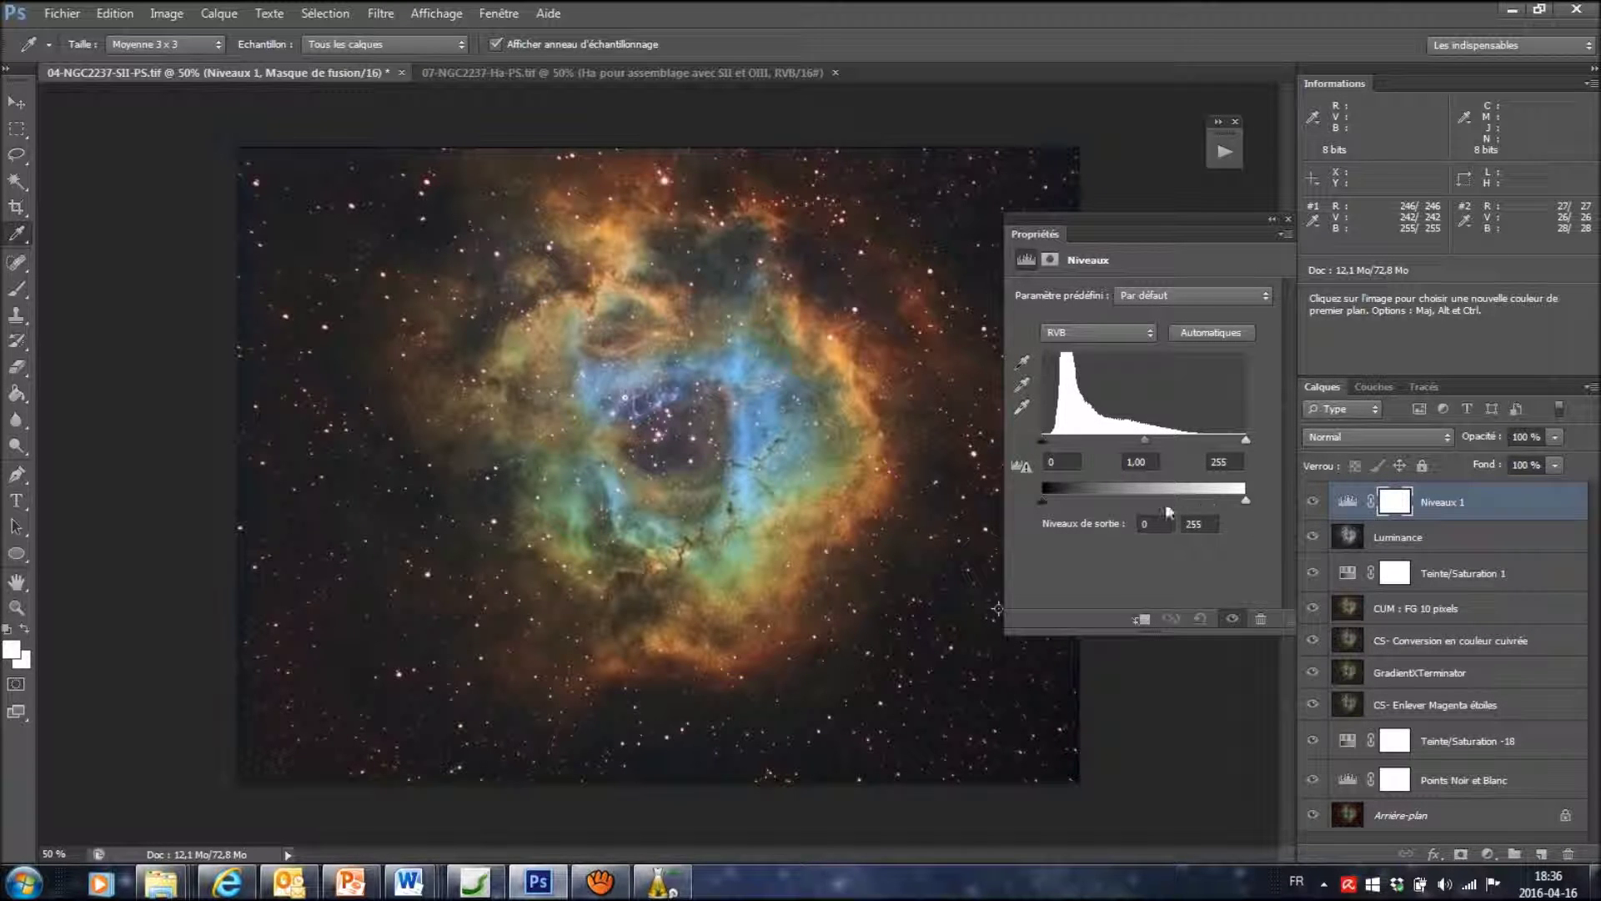
double_click(1444, 503)
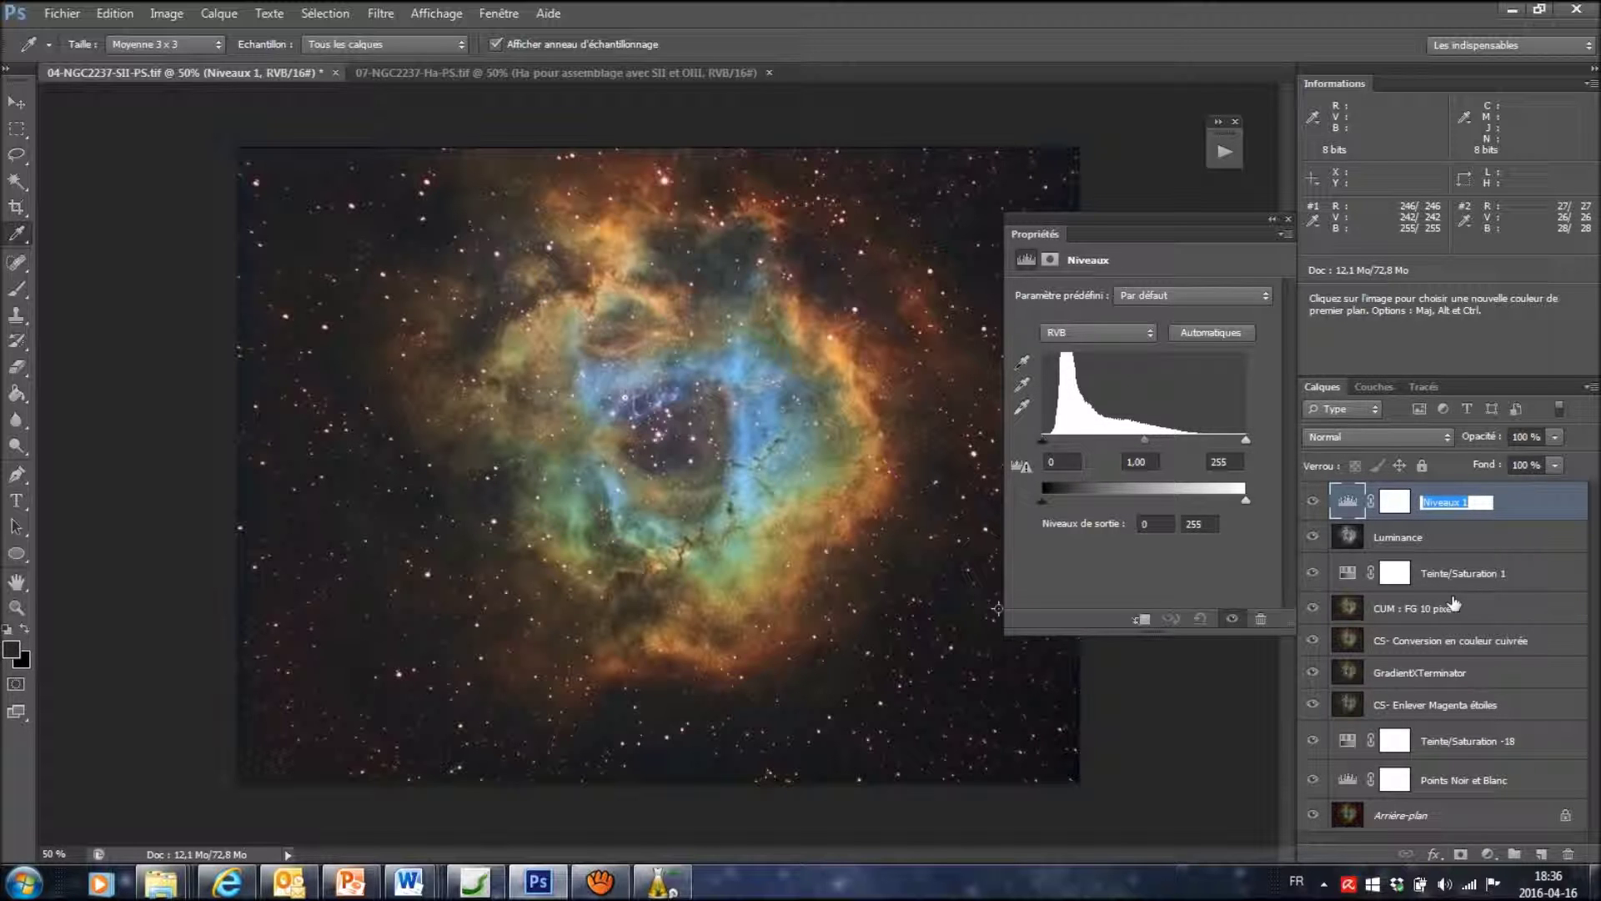
text(Points Noir et Blanc)
click(1326, 500)
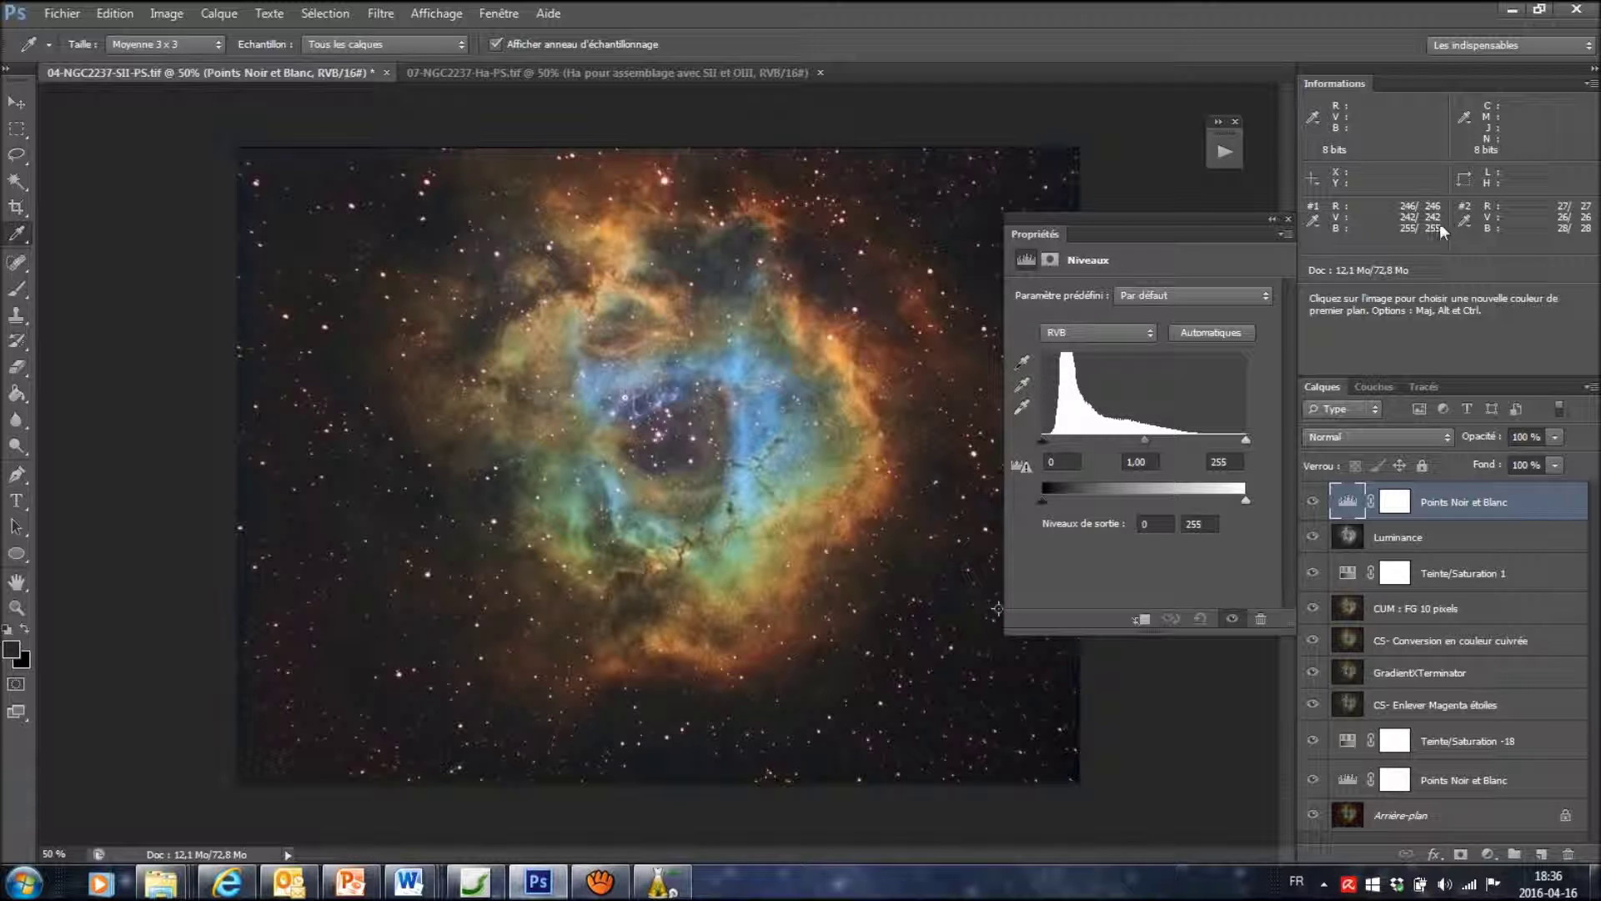
Set the Levels white point on the bright star marked by colour sampler #1
drag(1160, 218, 1116, 209)
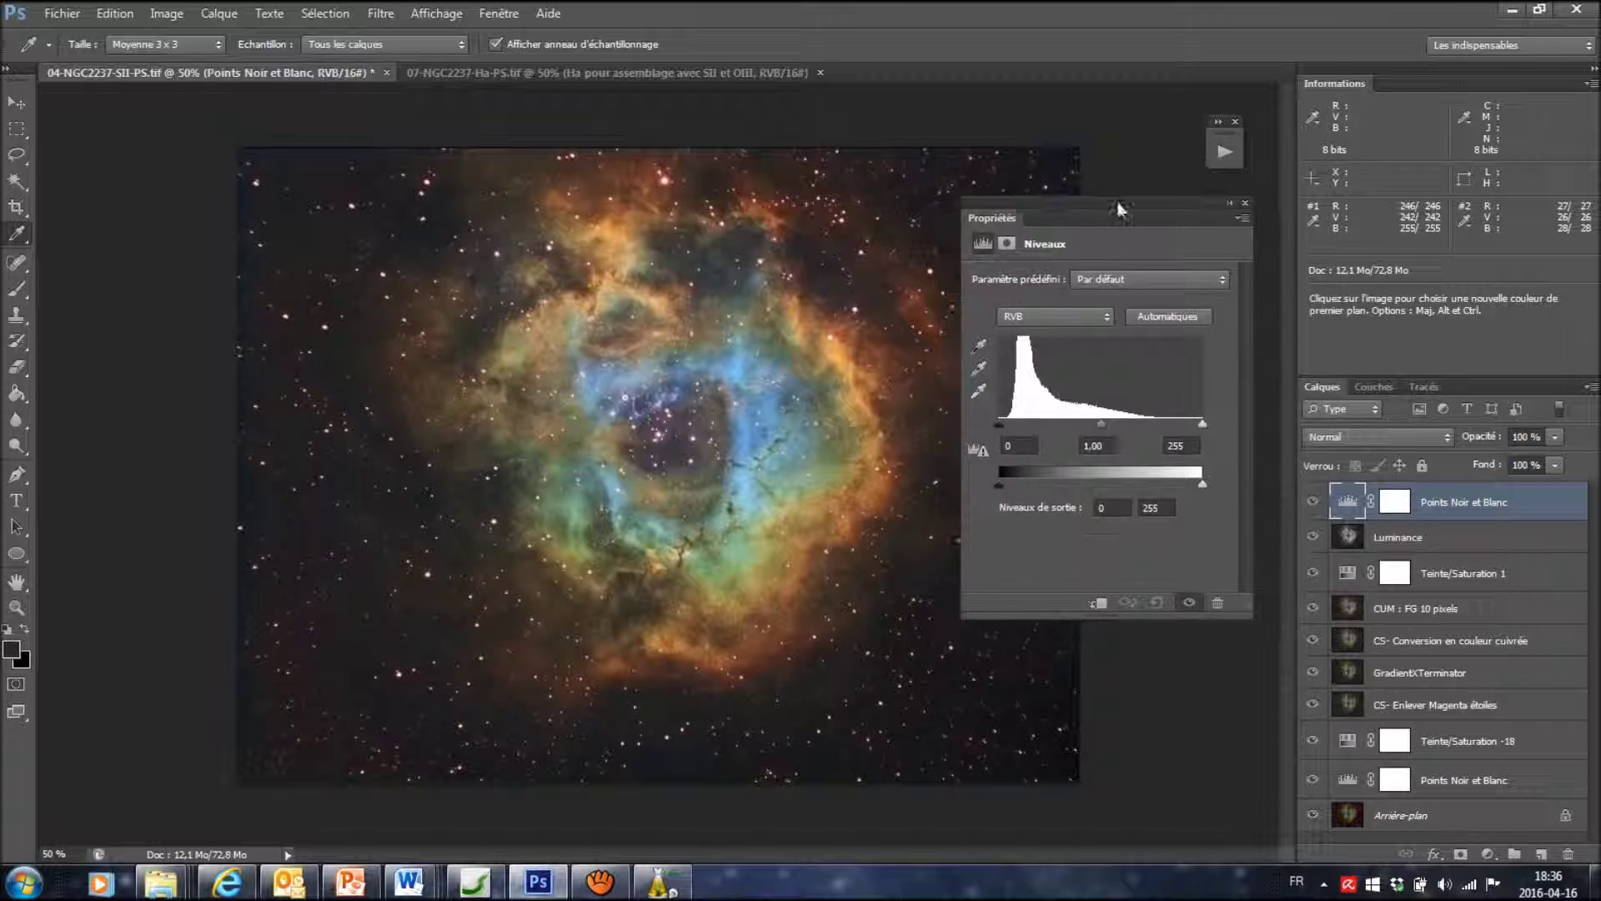
click(981, 390)
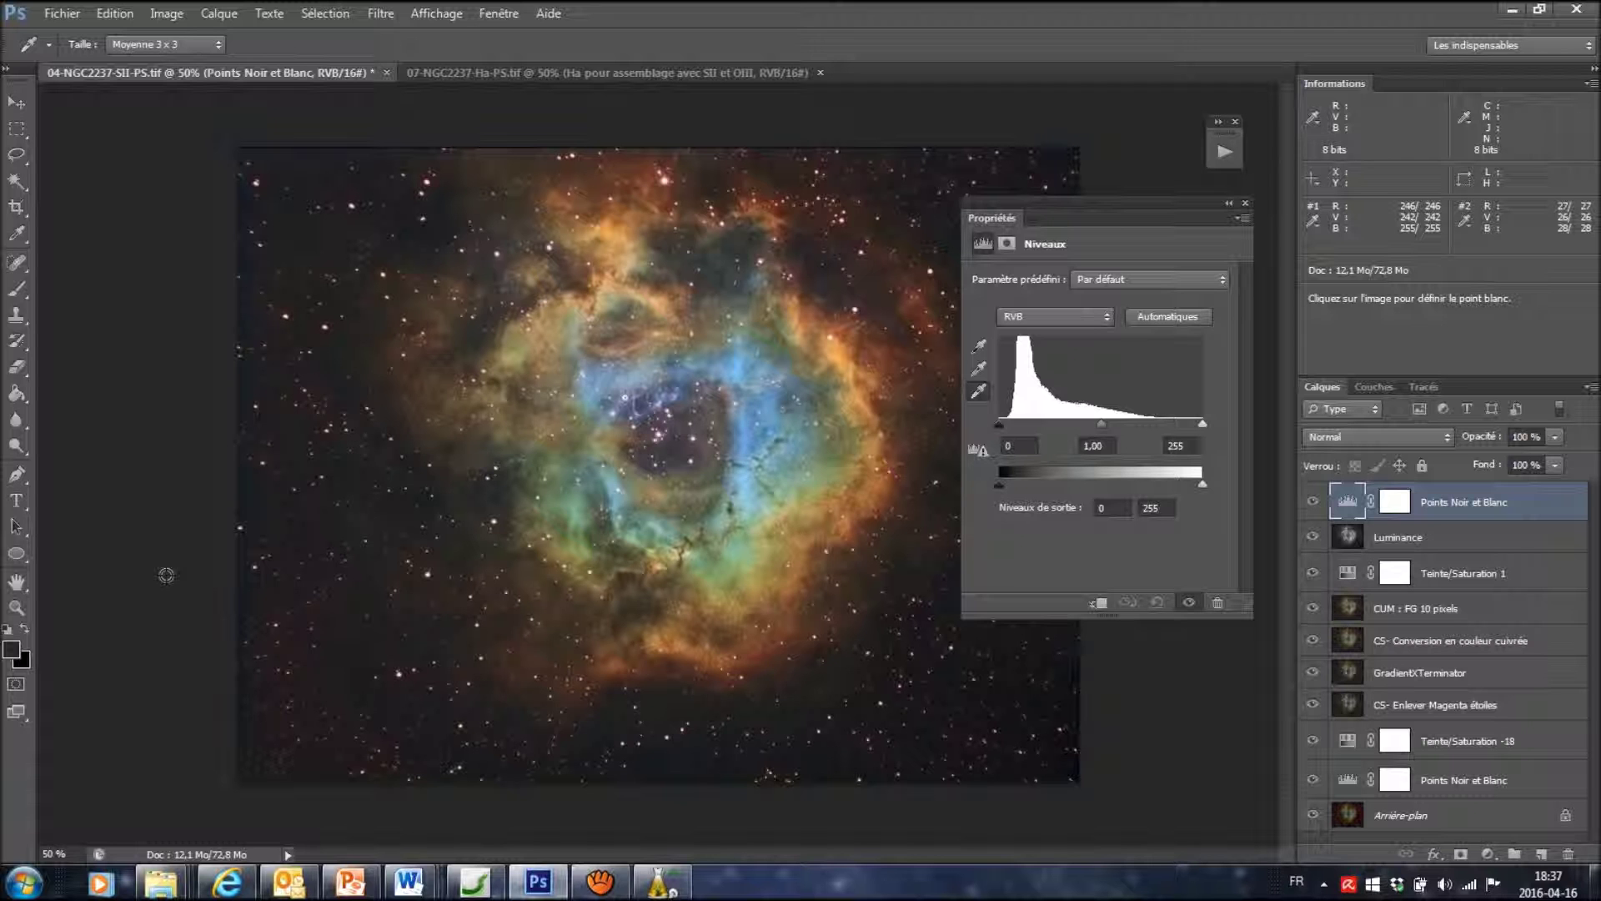
key(ctrl+plus)
key(ctrl+plus)
key(ctrl+plus)
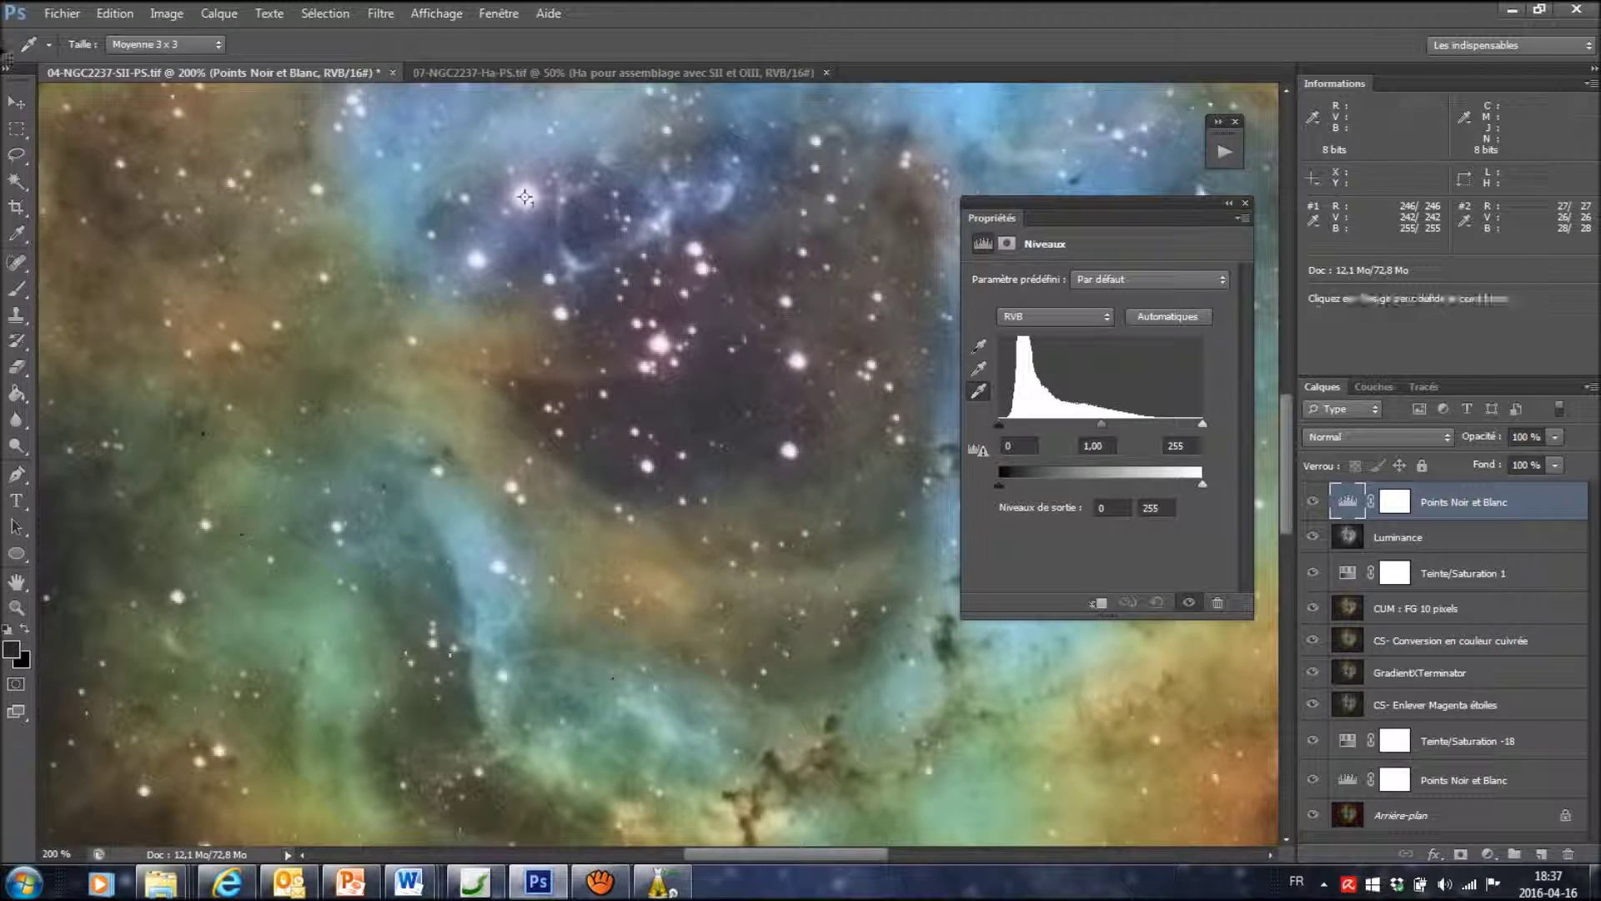
key(ctrl+plus)
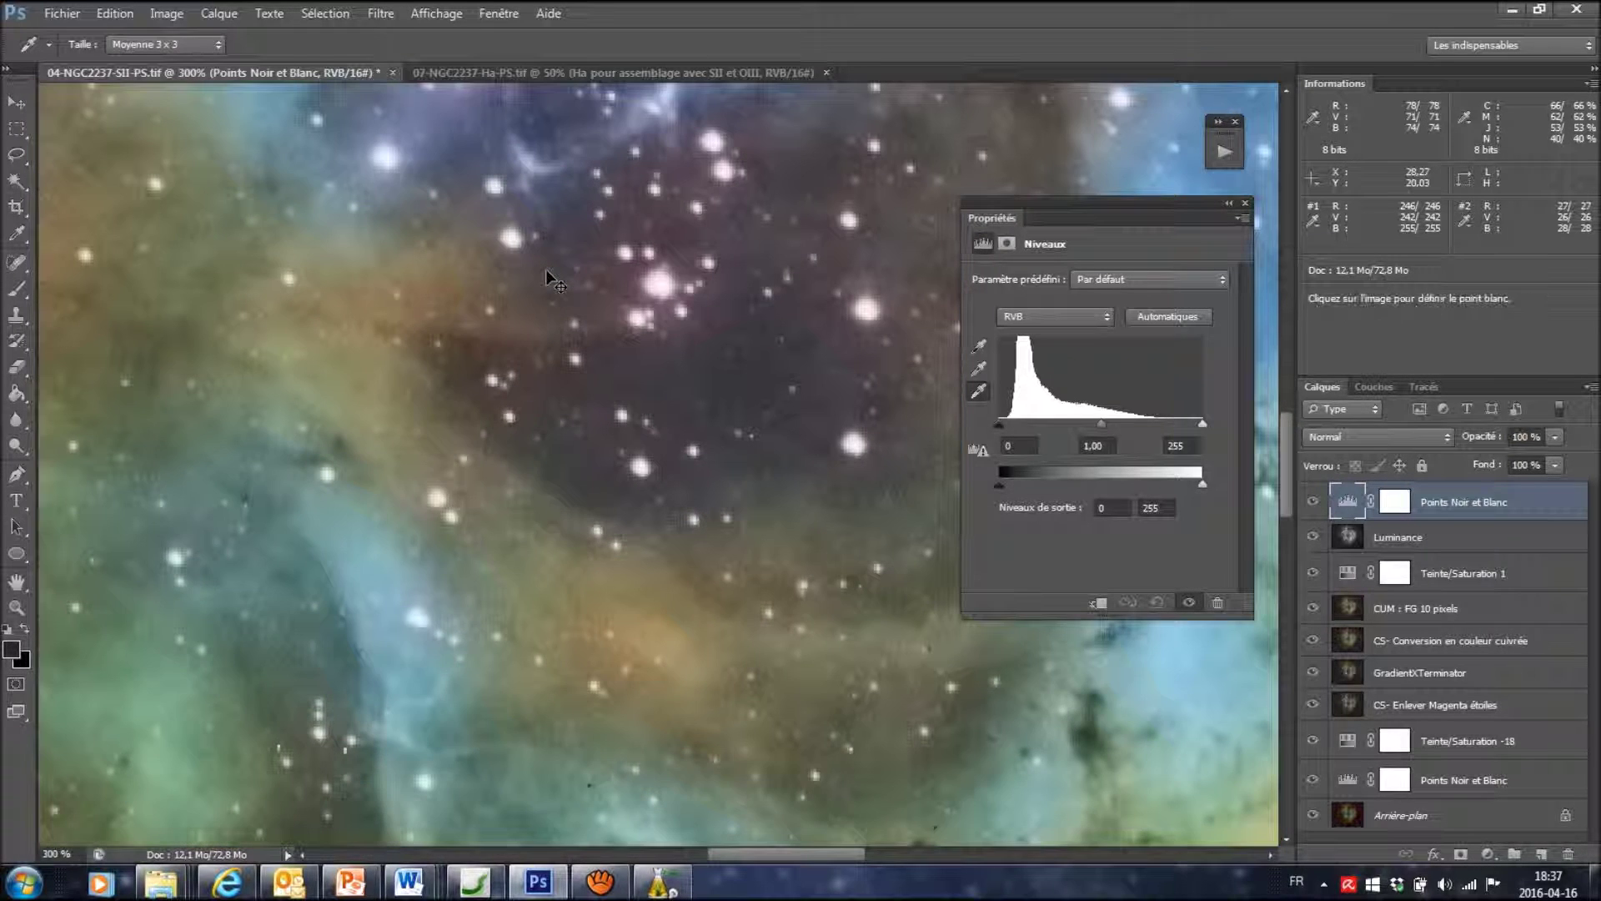
scroll(500, 226, up, 2)
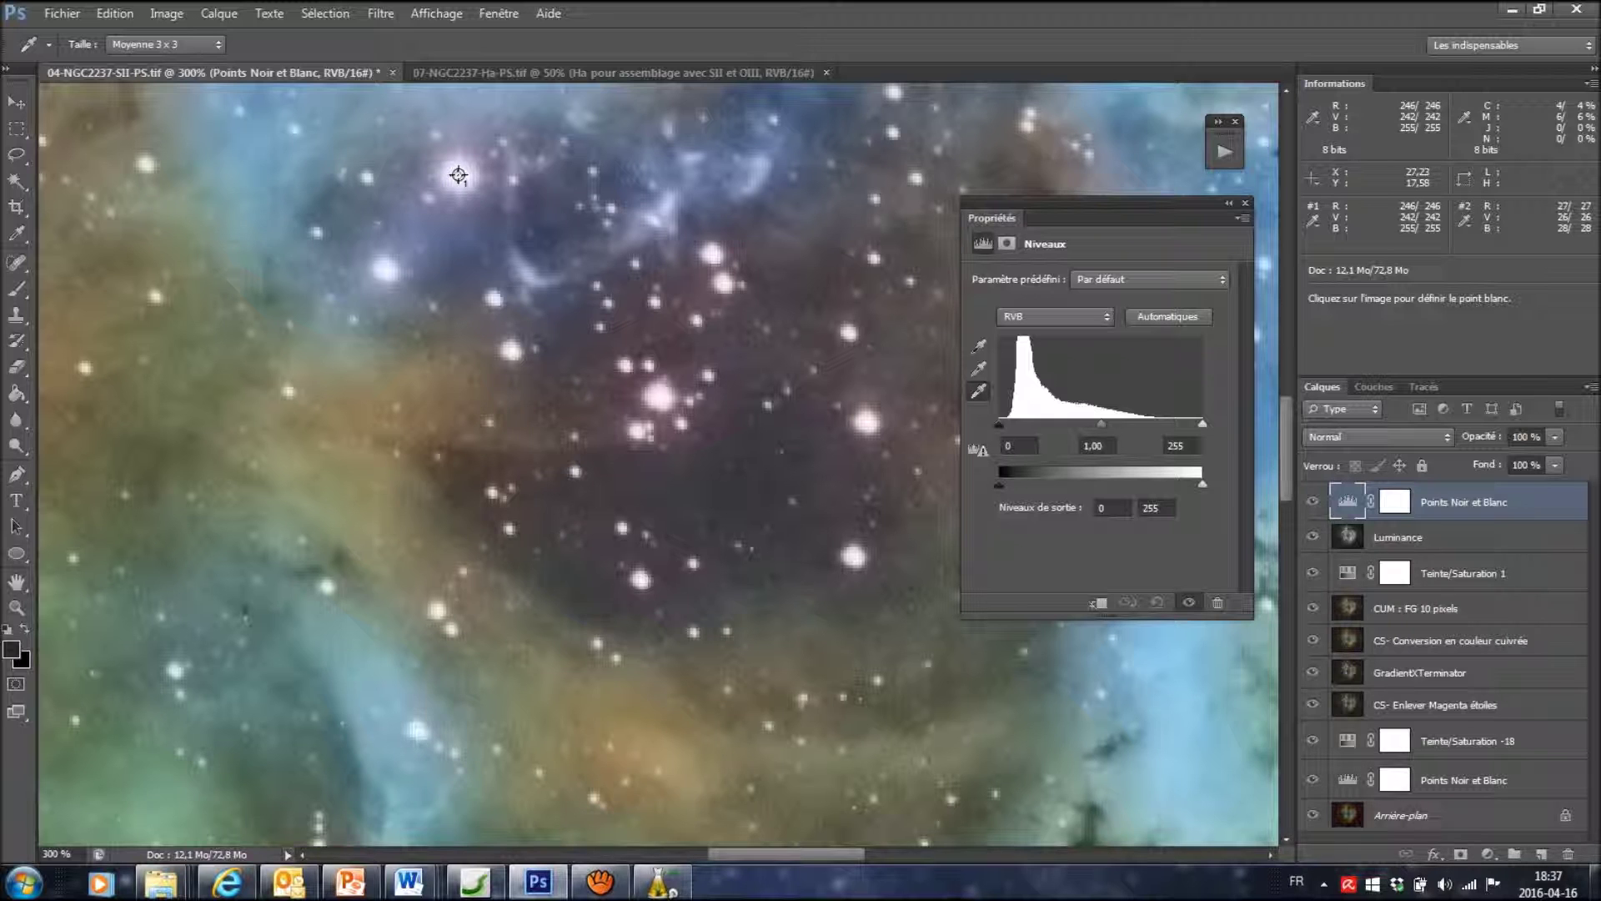
click(459, 175)
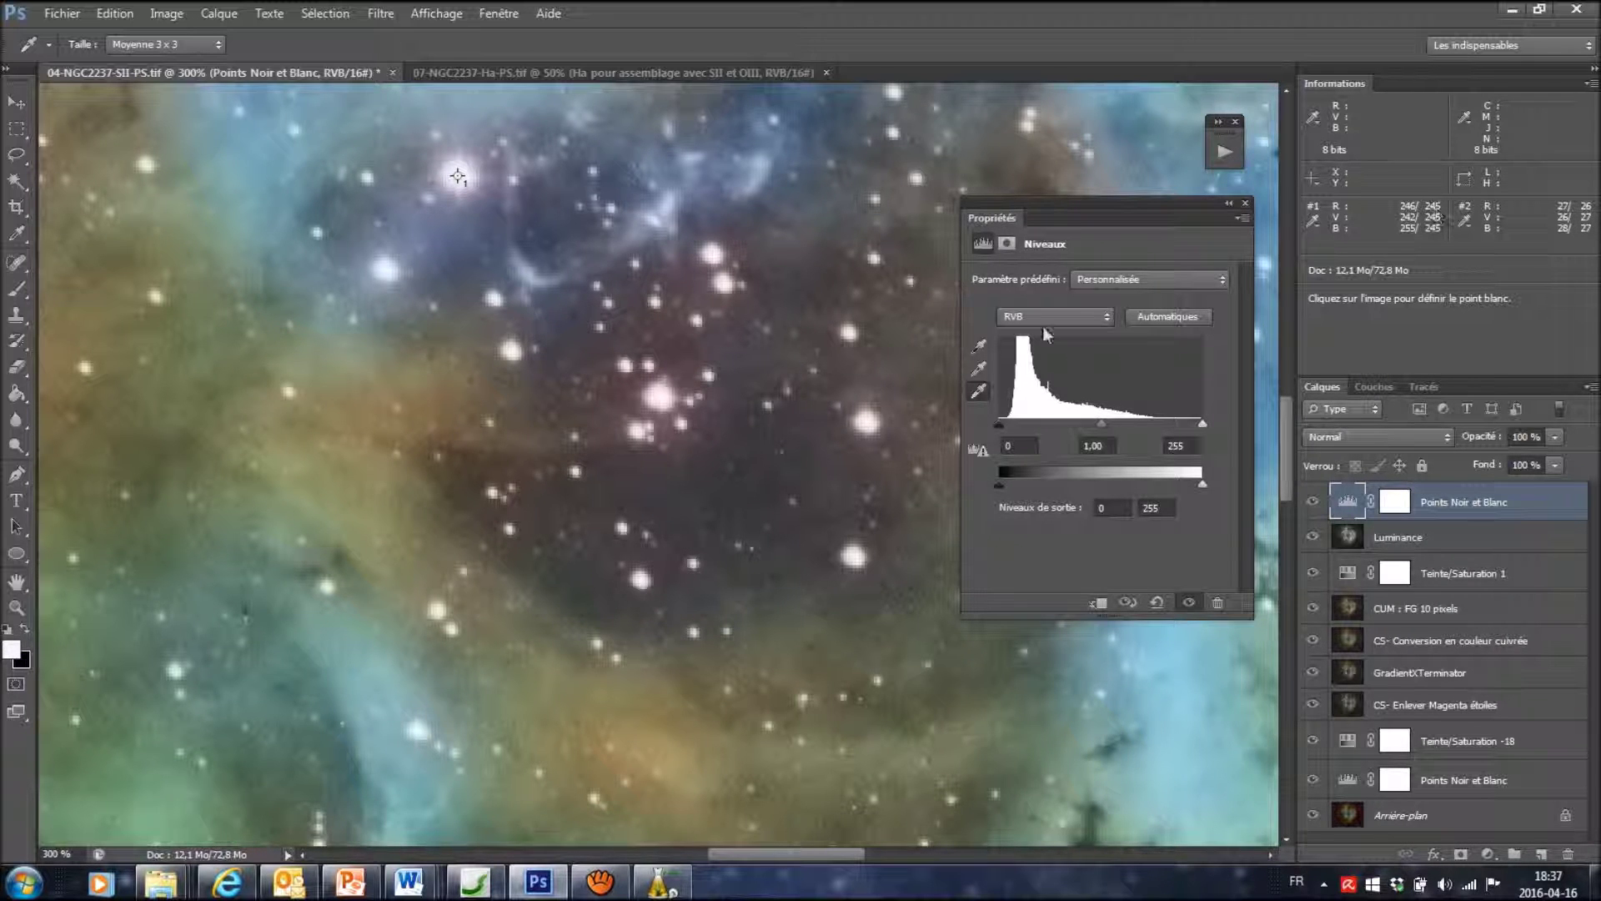
Set the Levels black point on the dark sky background marked by colour sampler #2
key(ctrl+minus)
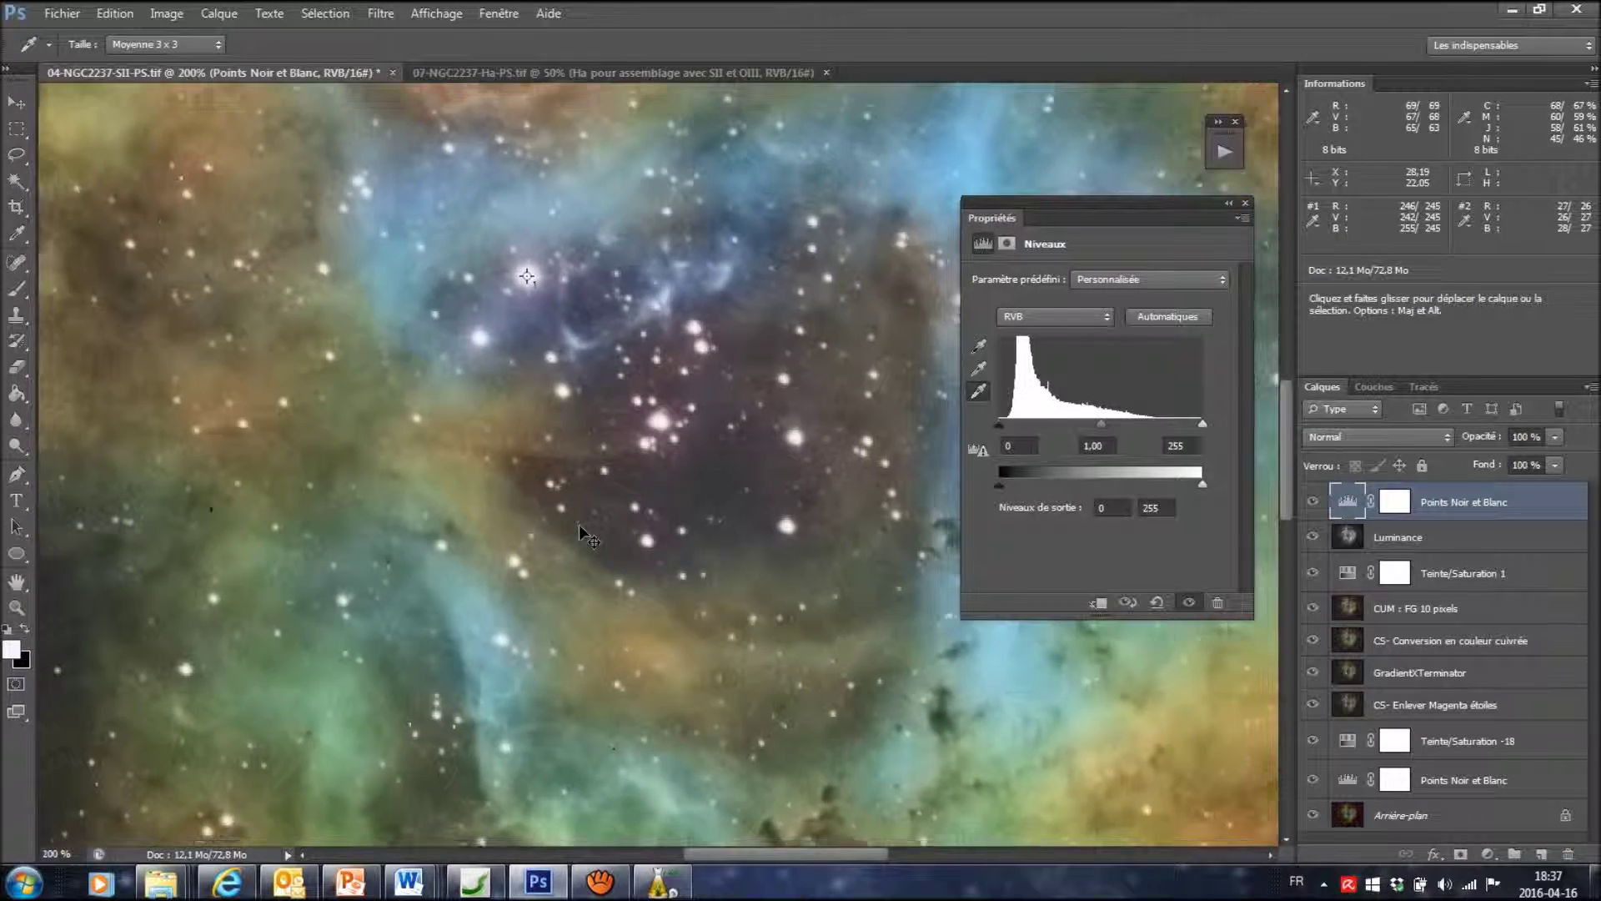
key(ctrl+minus)
key(ctrl+minus)
key(ctrl+minus)
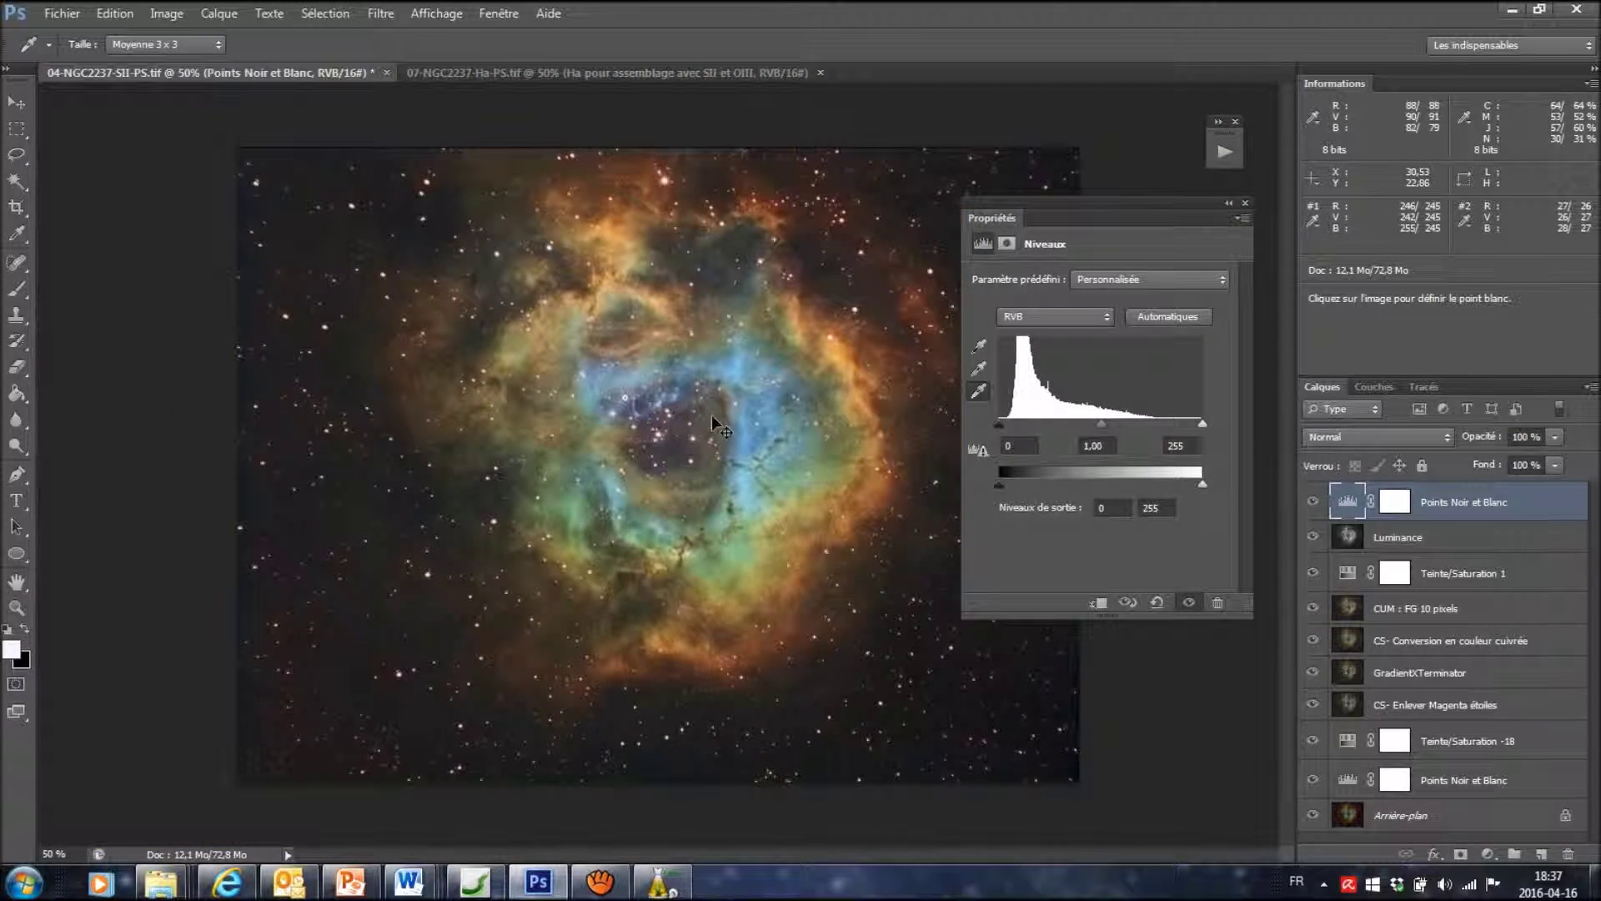
drag(1105, 207, 254, 165)
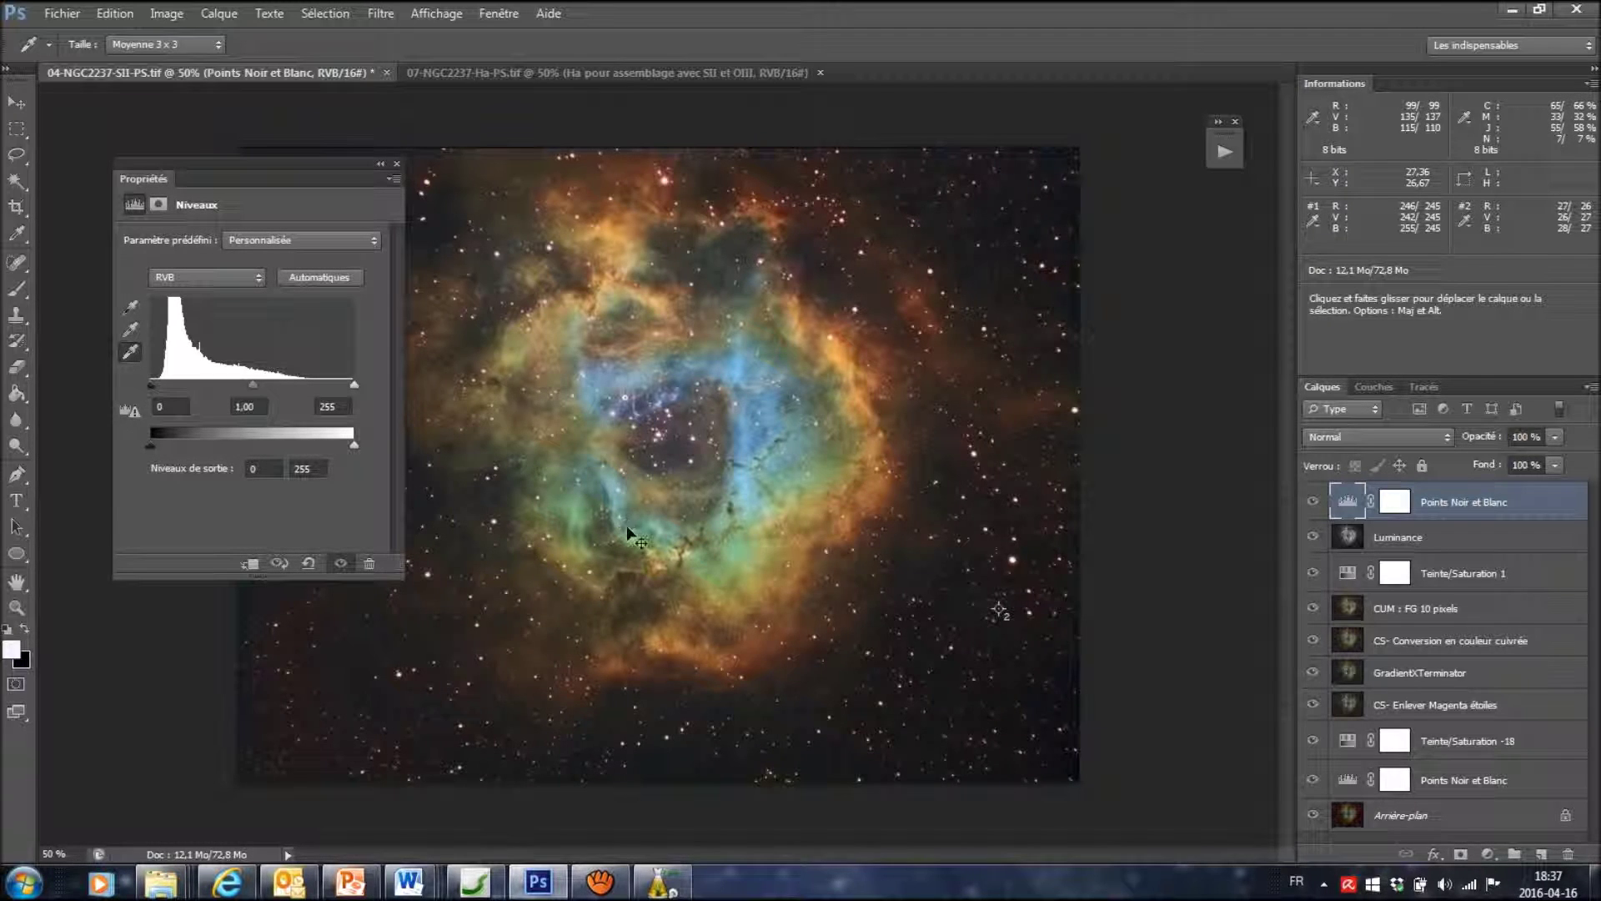
key(ctrl+plus)
key(ctrl+plus)
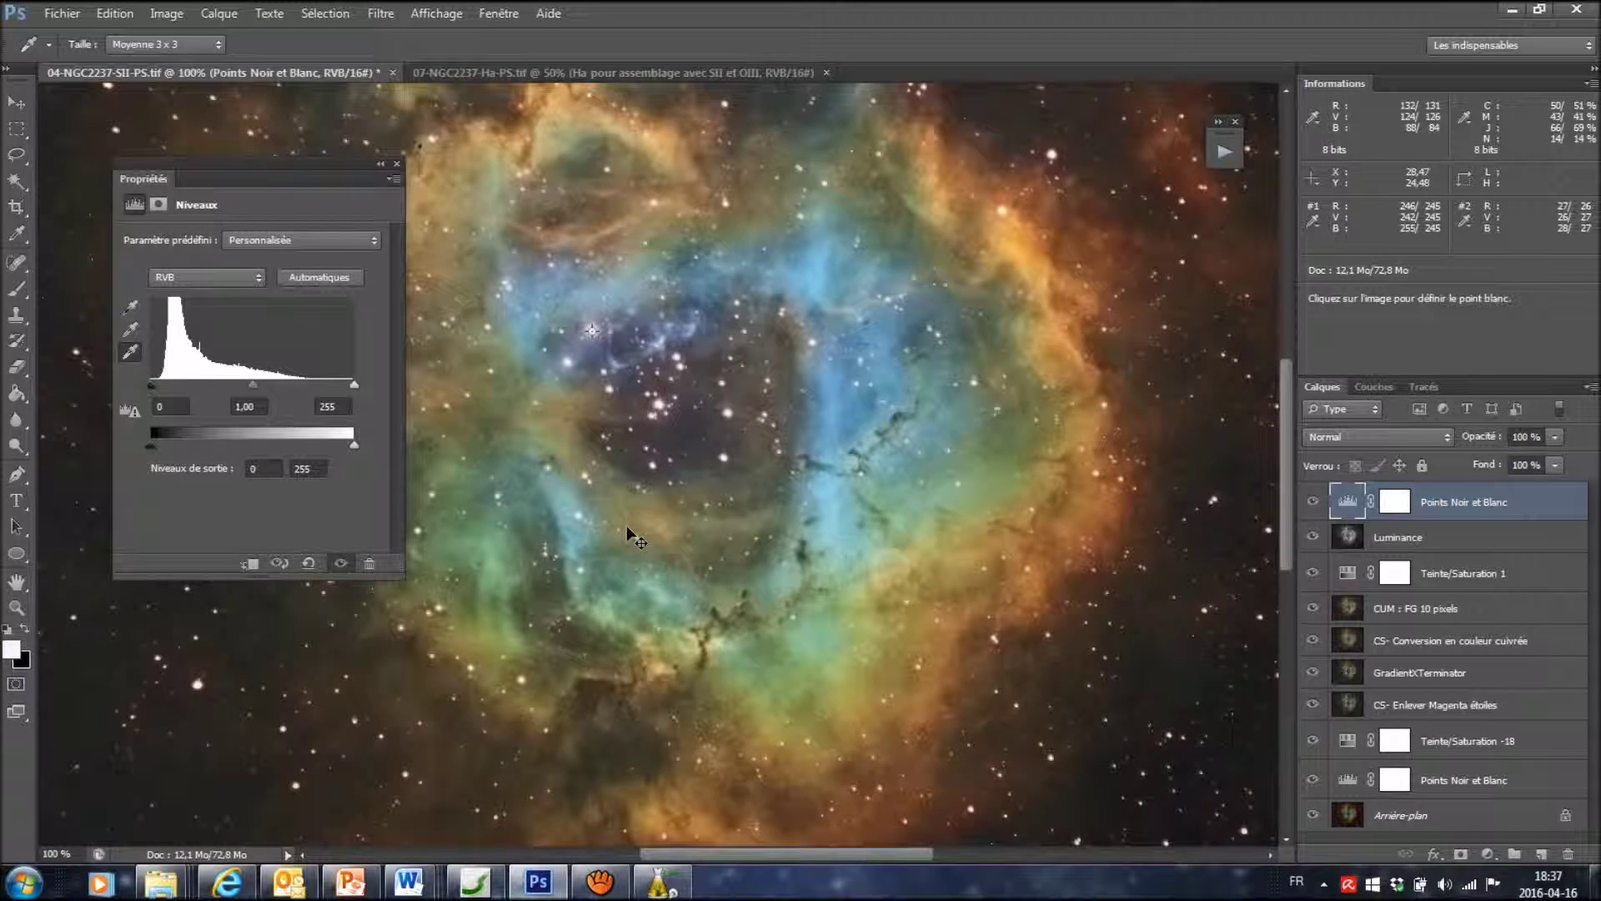
drag(776, 848, 893, 849)
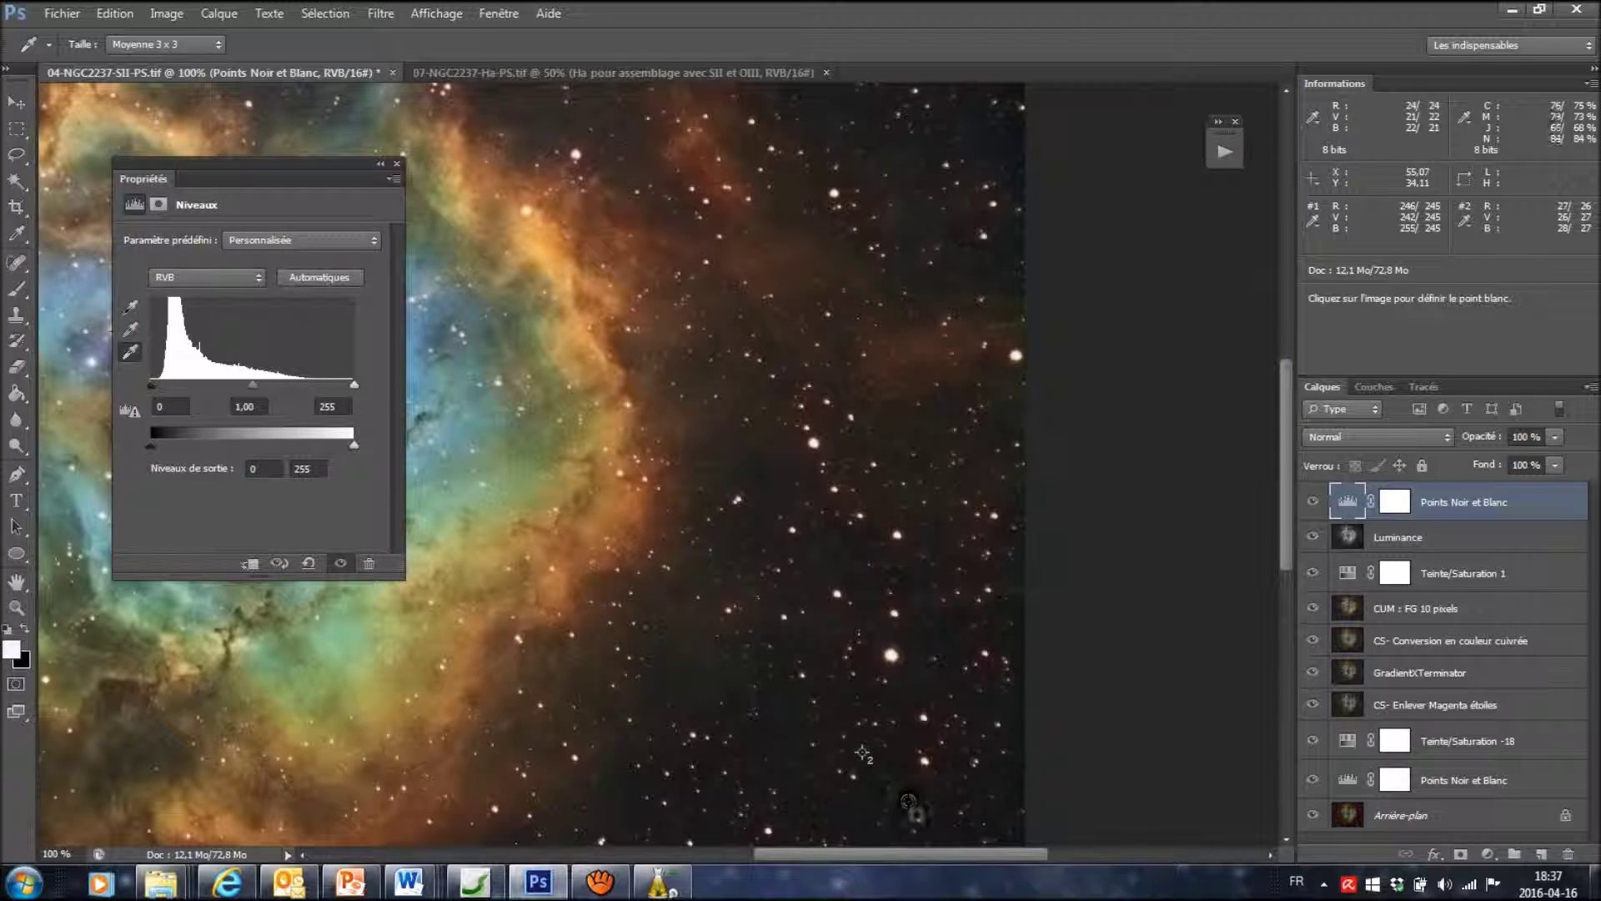
scroll(1107, 648, down, 5)
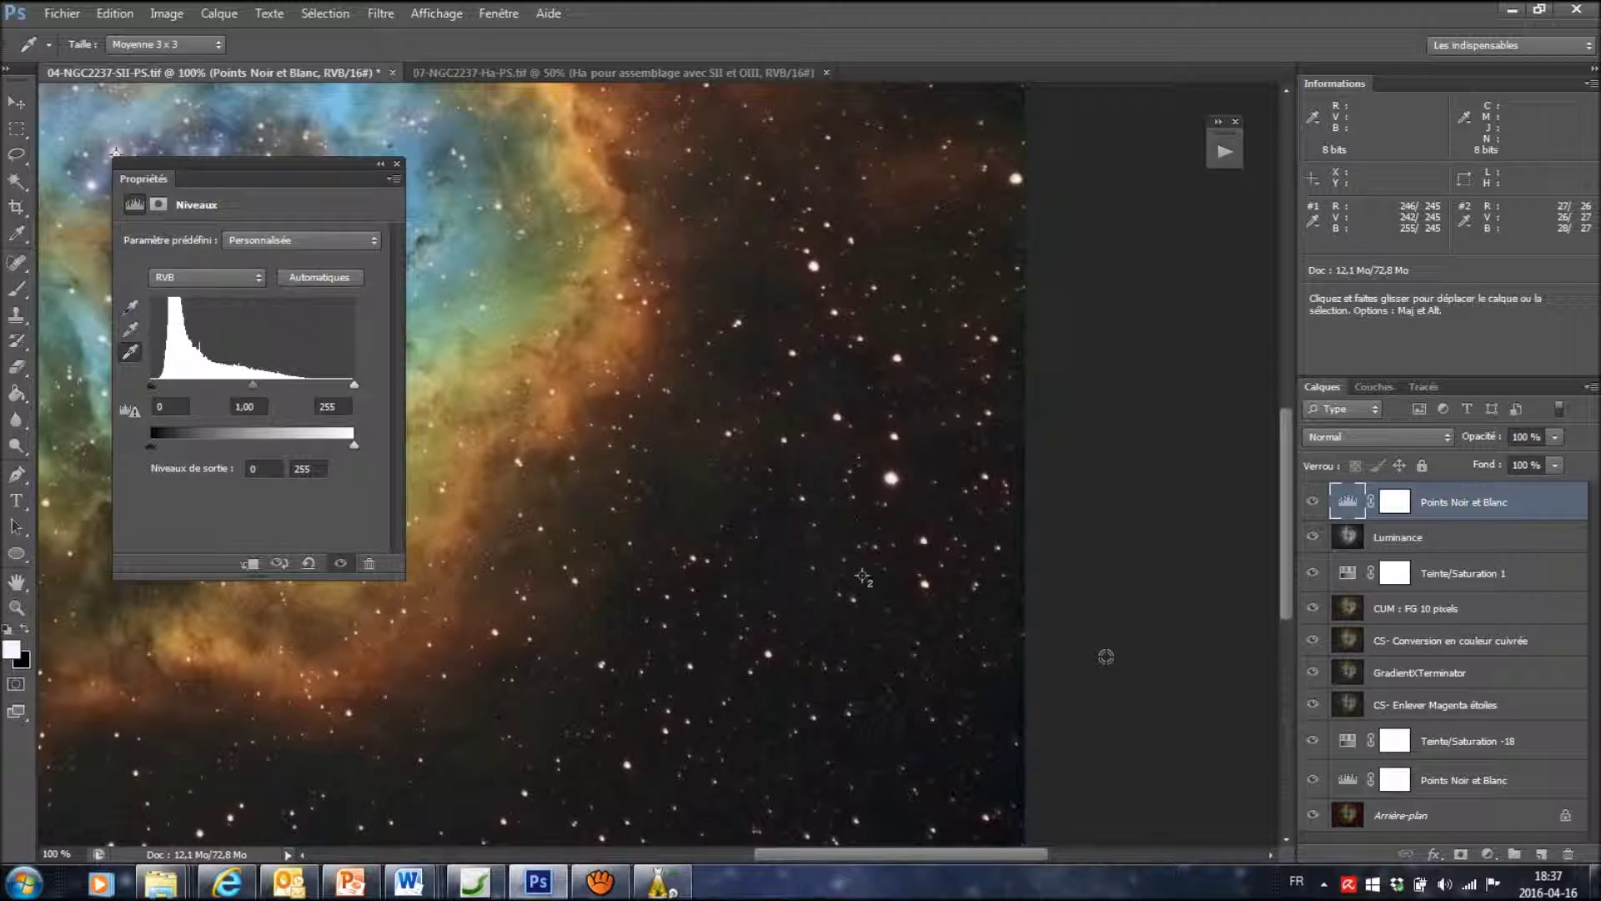
key(ctrl+plus)
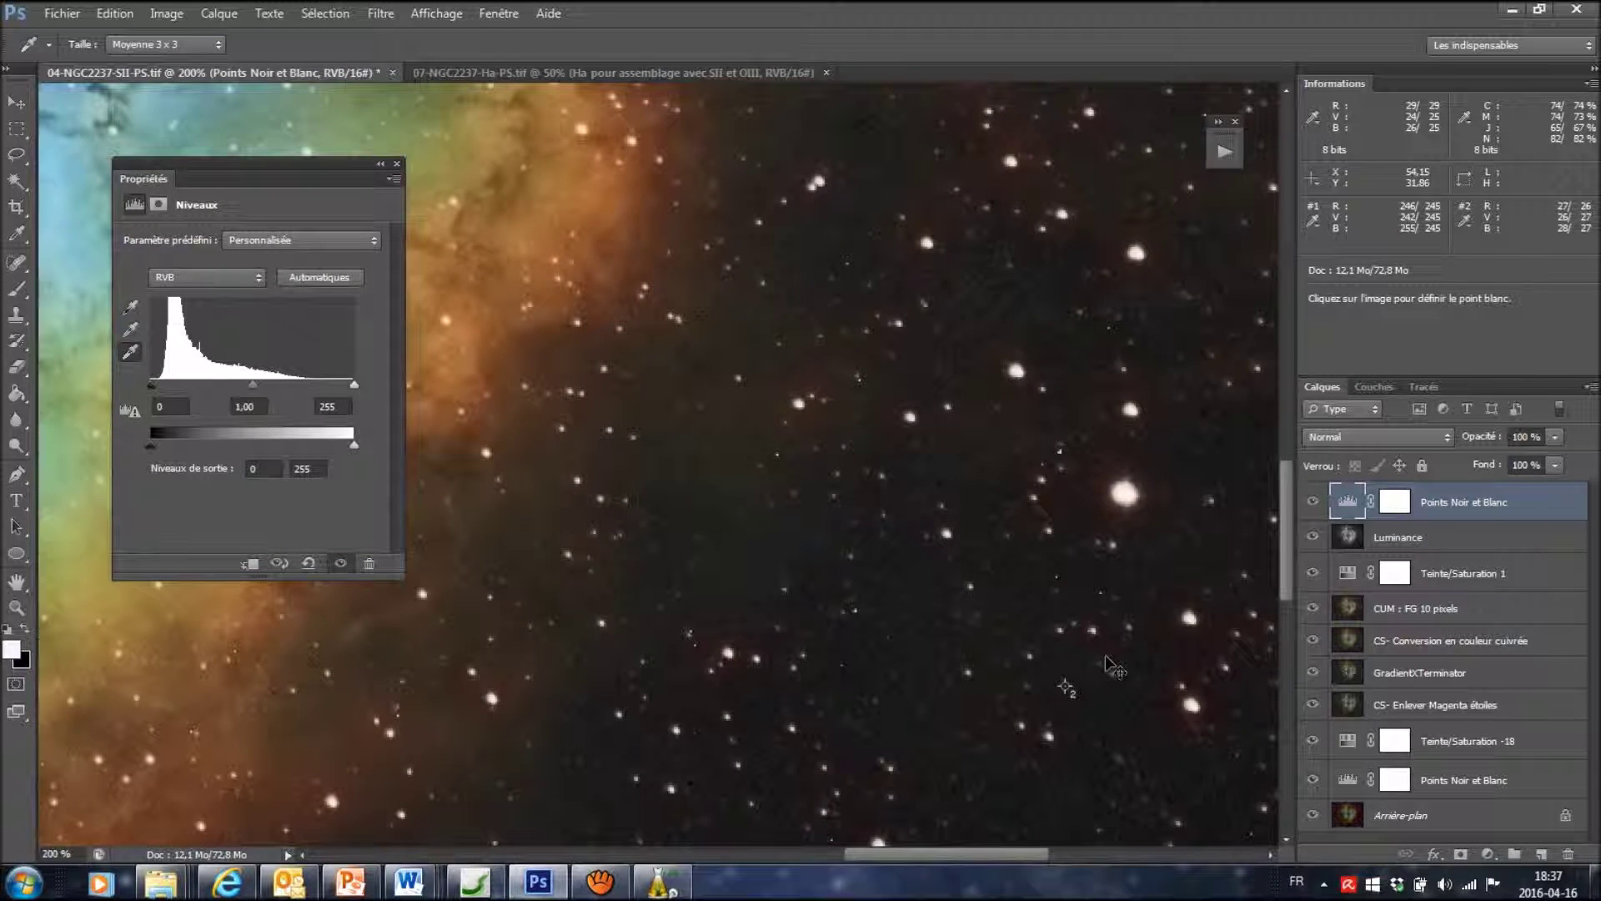
click(130, 307)
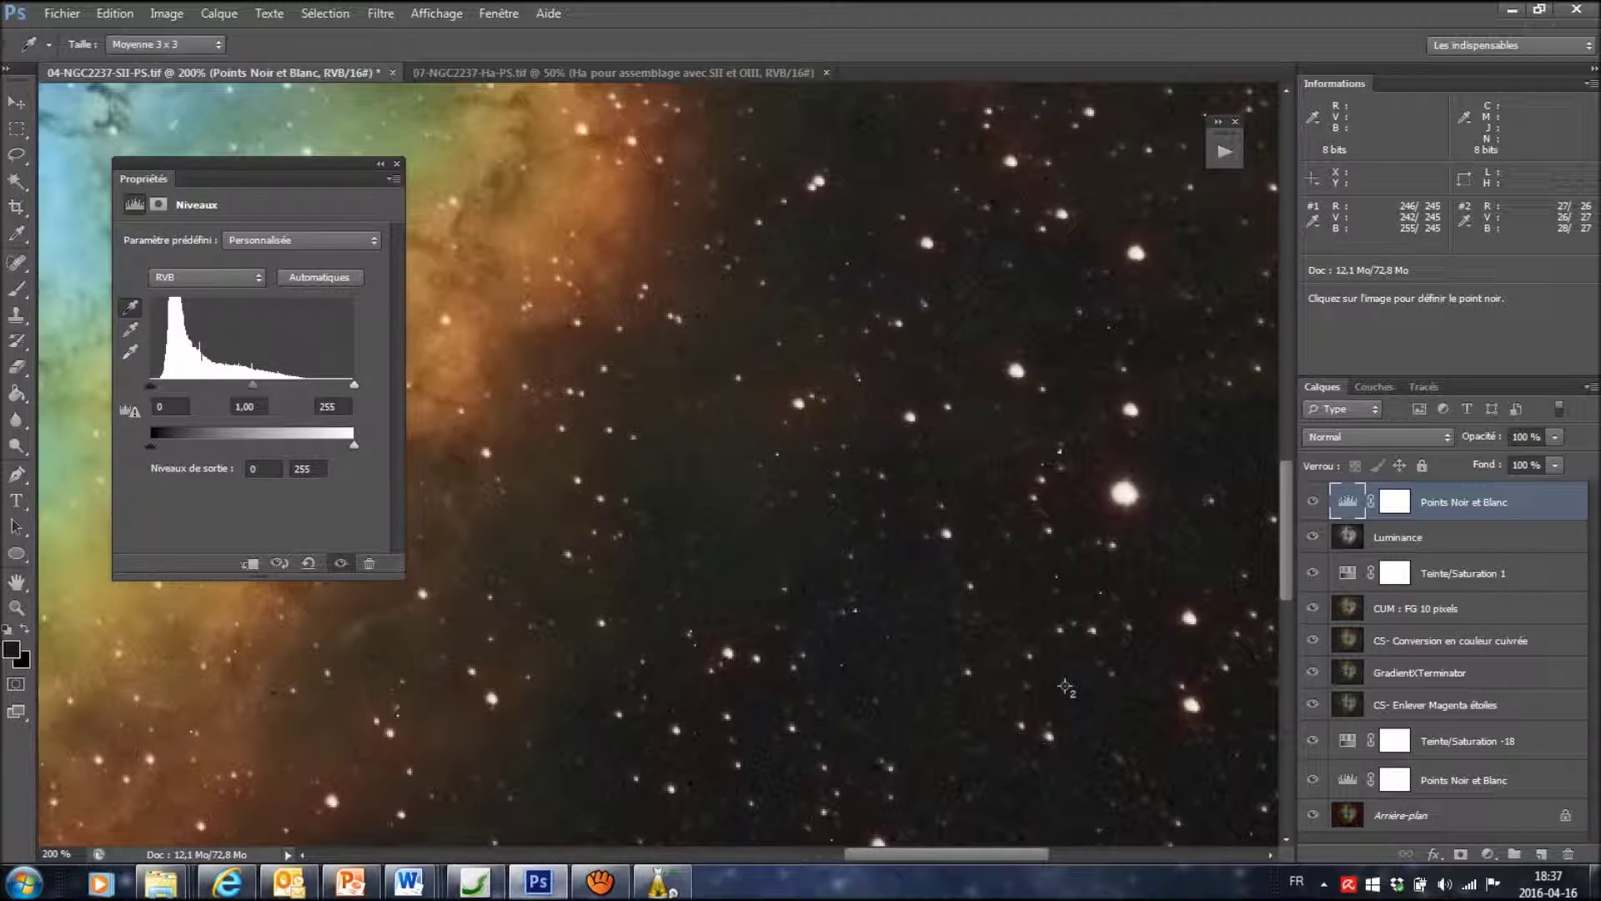
Close the Levels settings and compare the whole image with the top "Points Noir et Blanc" layer hidden and shown
key(ctrl+minus)
key(ctrl+minus)
key(ctrl+minus)
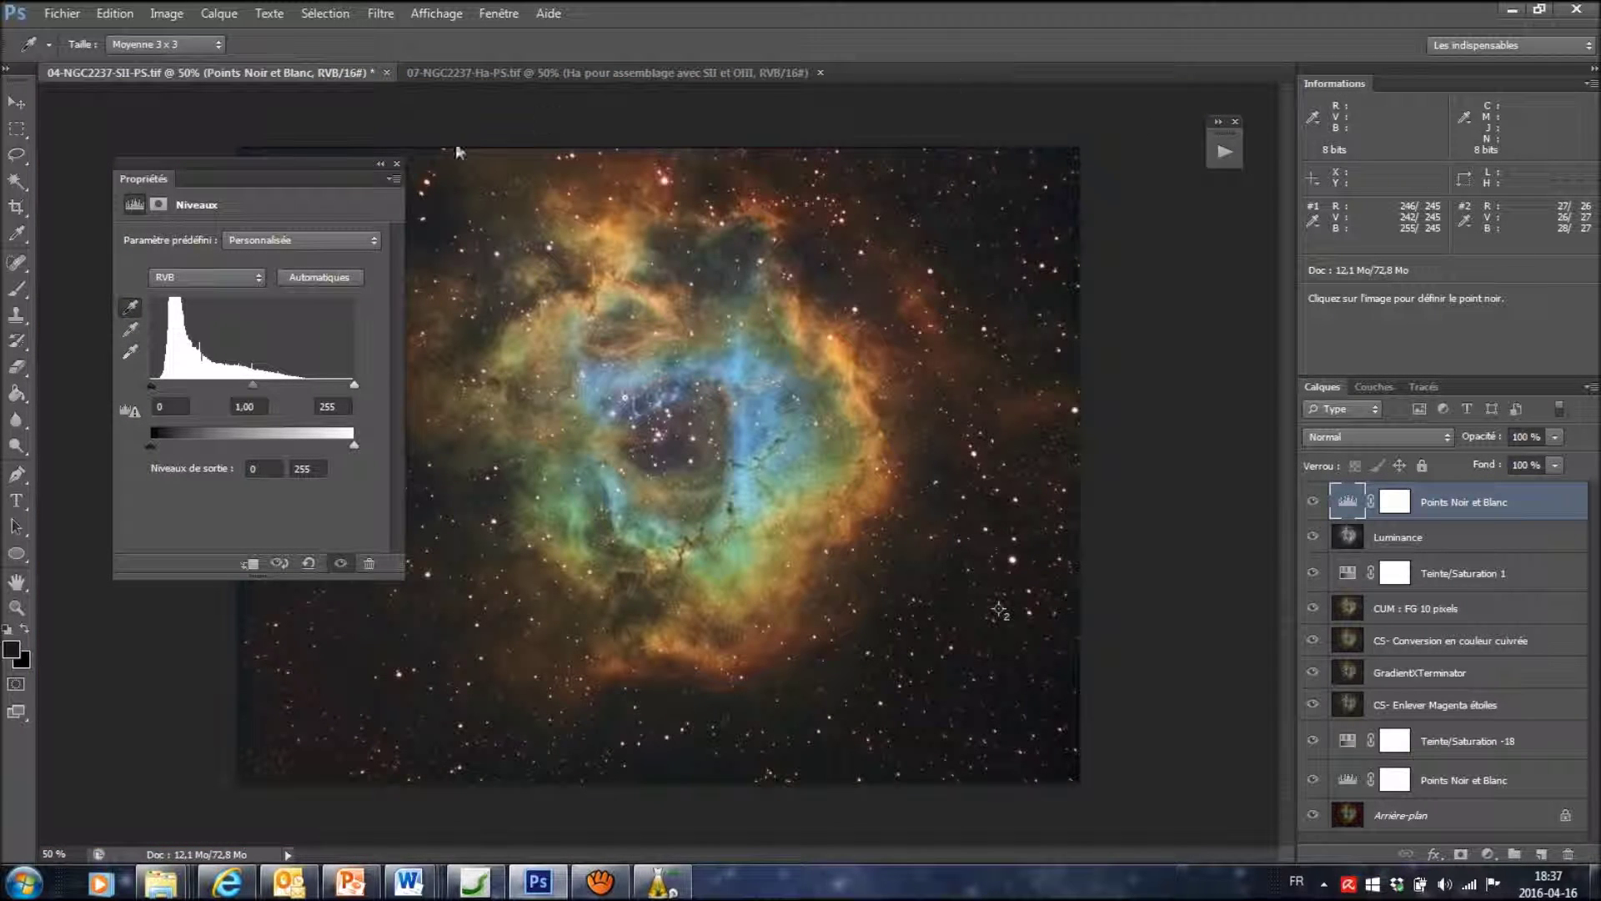
click(398, 165)
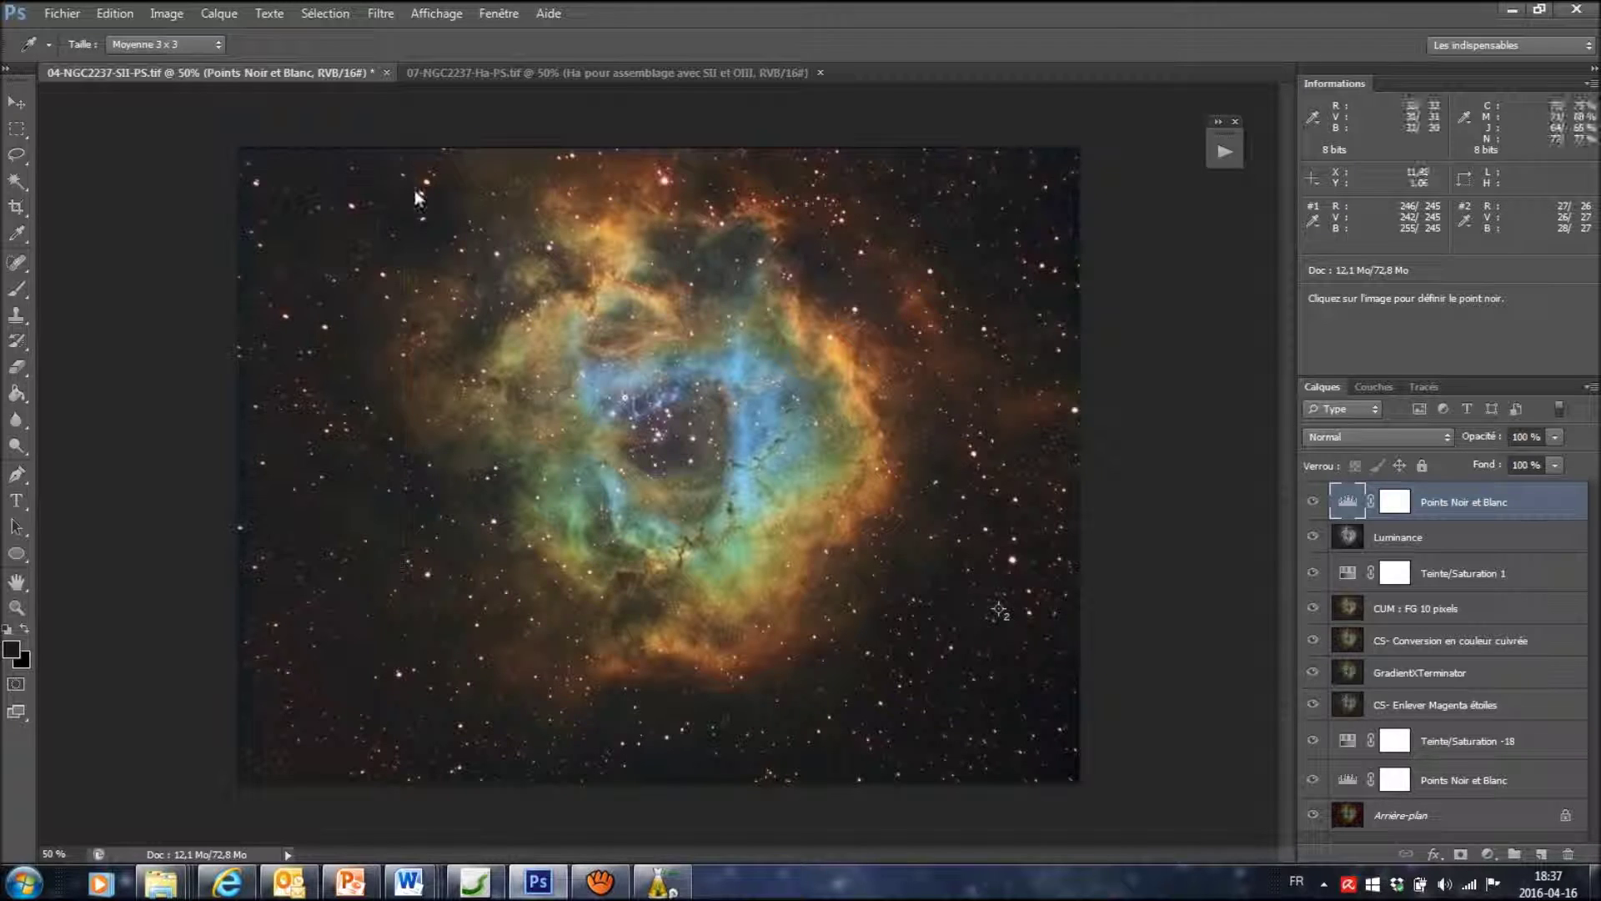
click(1314, 504)
click(1315, 505)
click(1314, 504)
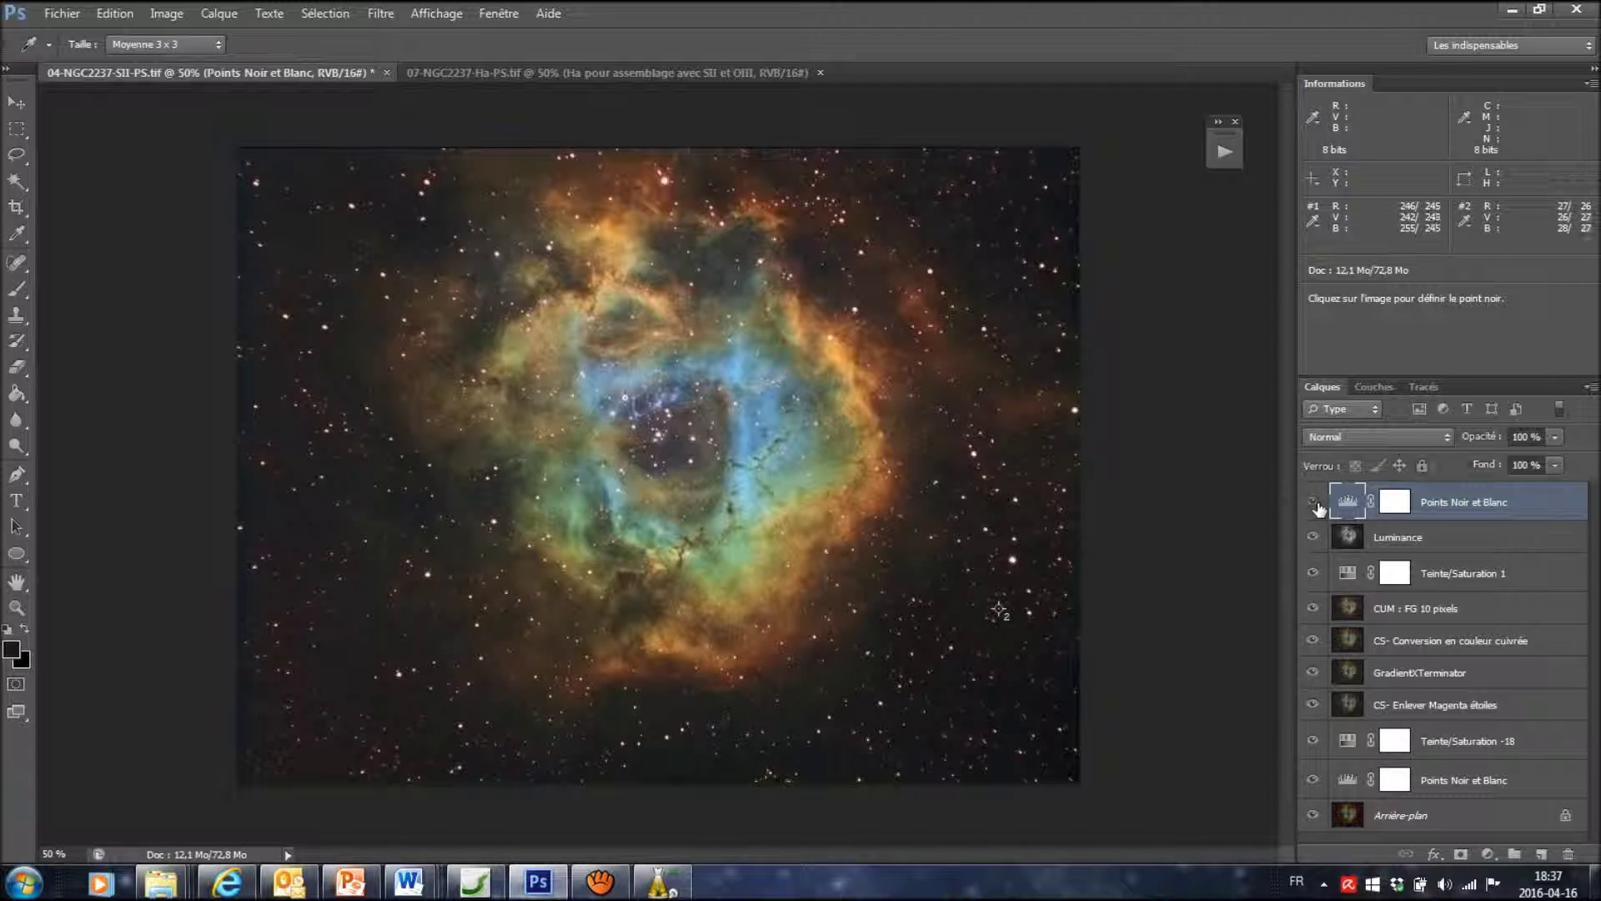
click(1314, 505)
click(1312, 509)
click(1312, 506)
click(1313, 505)
click(1312, 506)
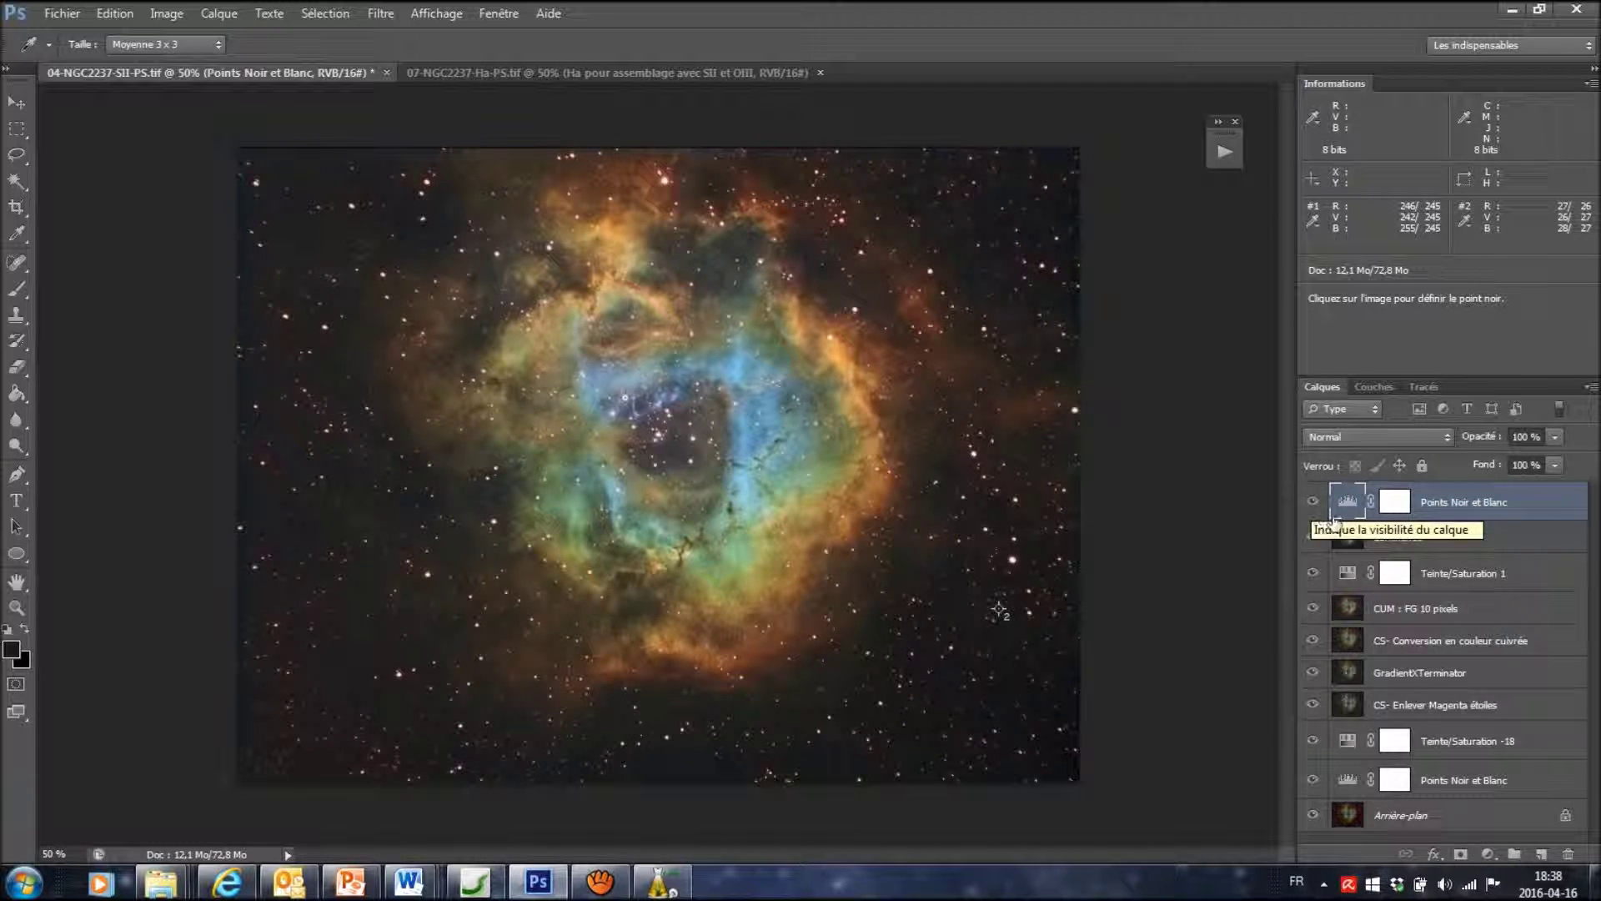
click(1349, 507)
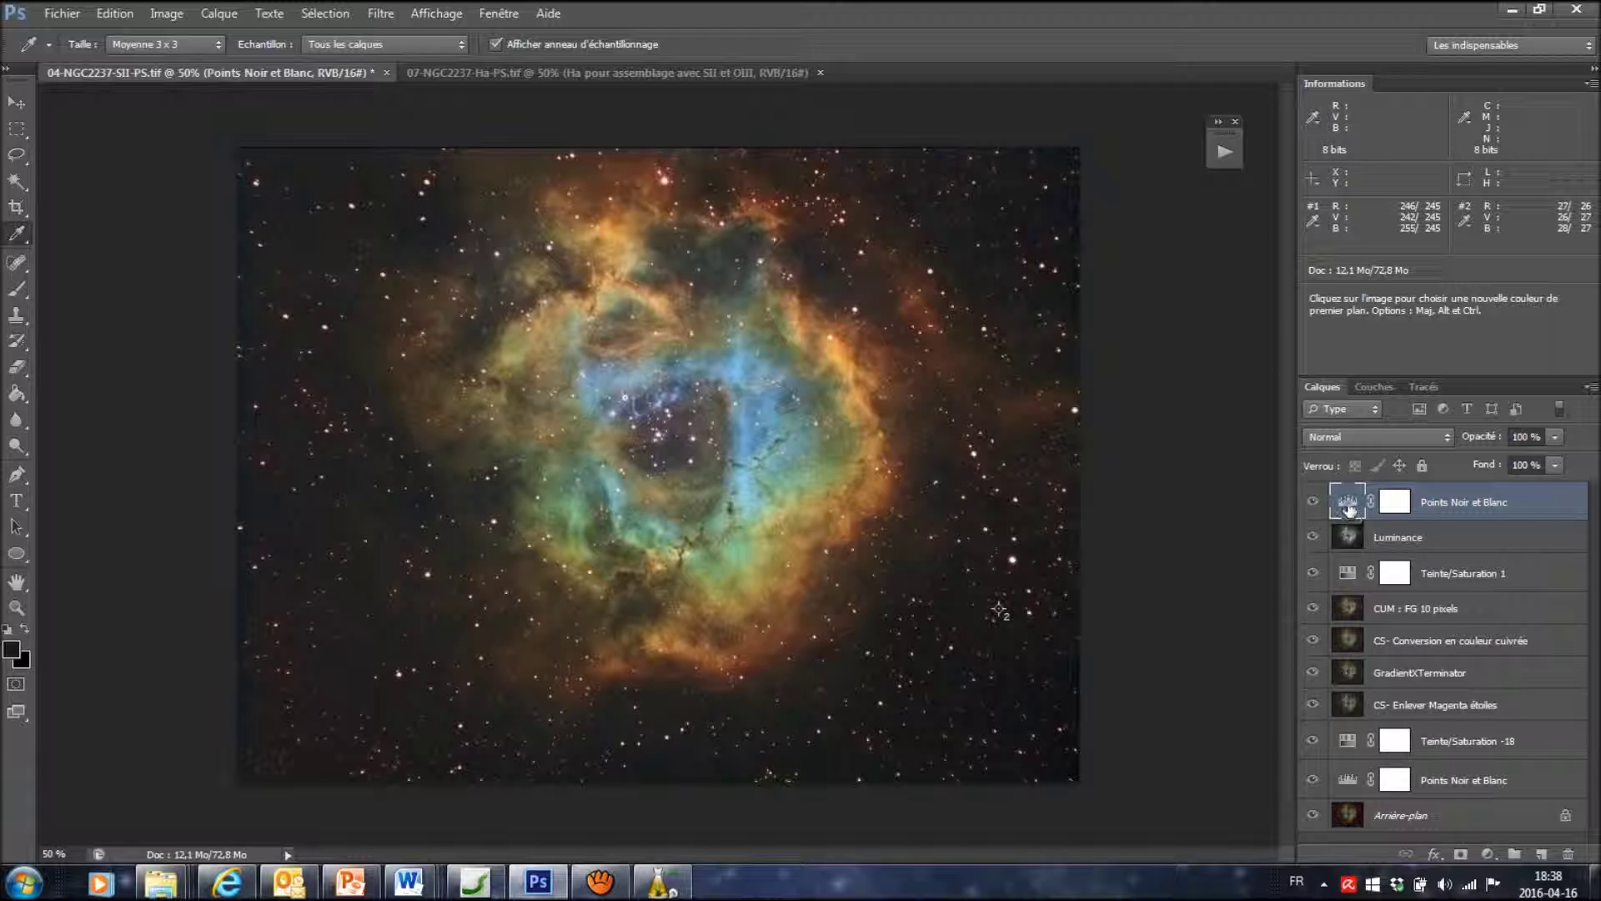
Add a Curves (Courbes) adjustment layer and anchor the green channel's shadows at input 28, output 28
click(1488, 856)
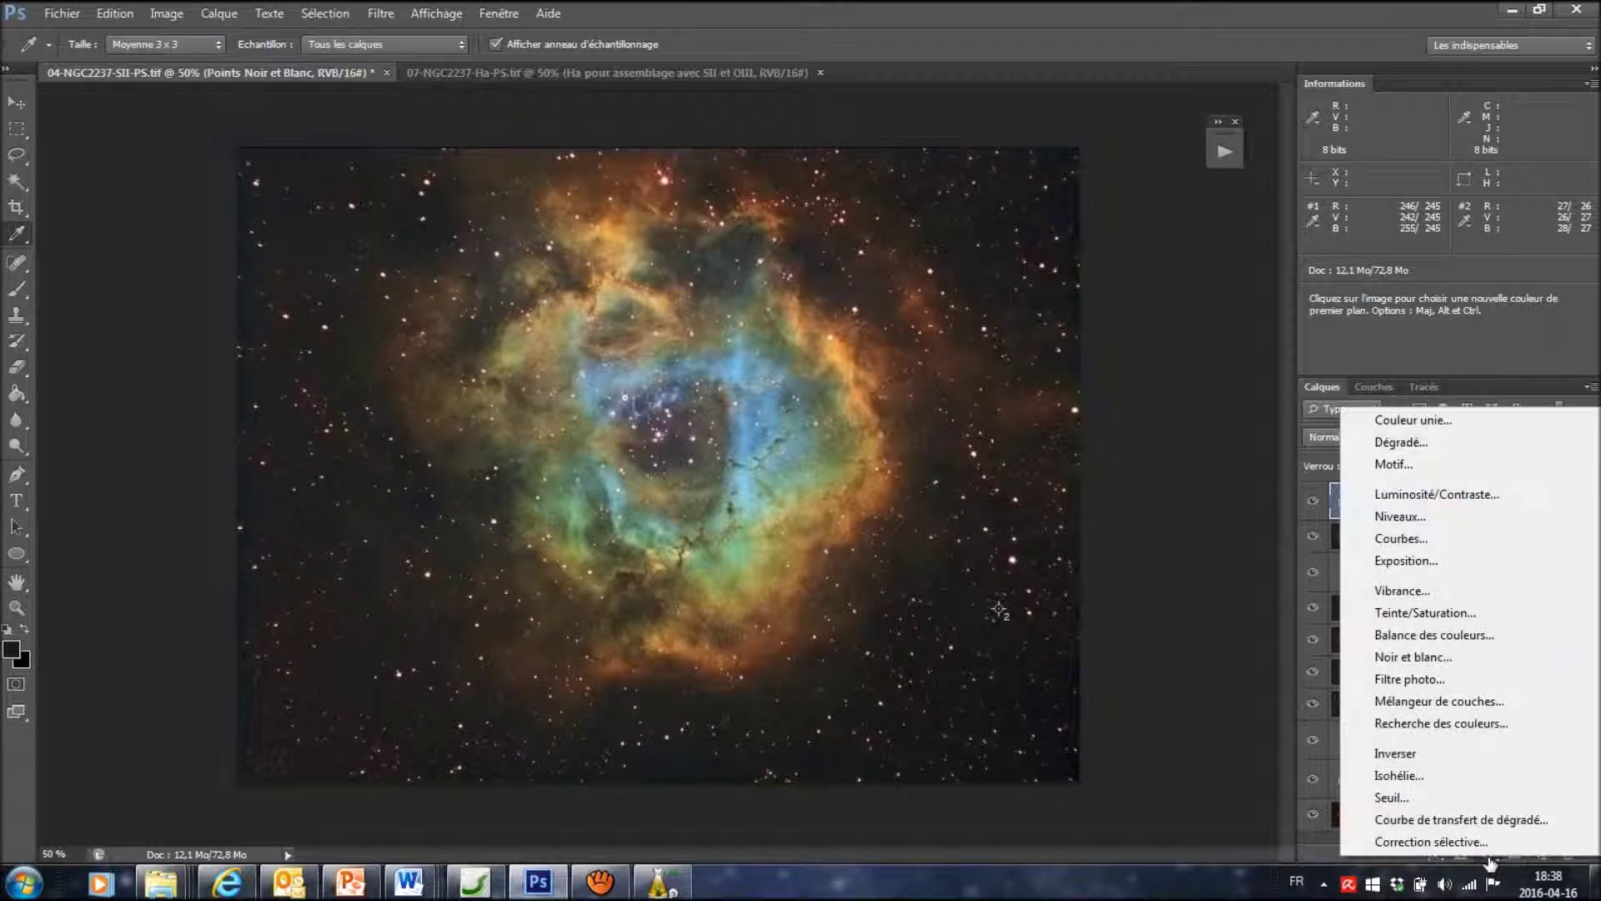
click(1405, 540)
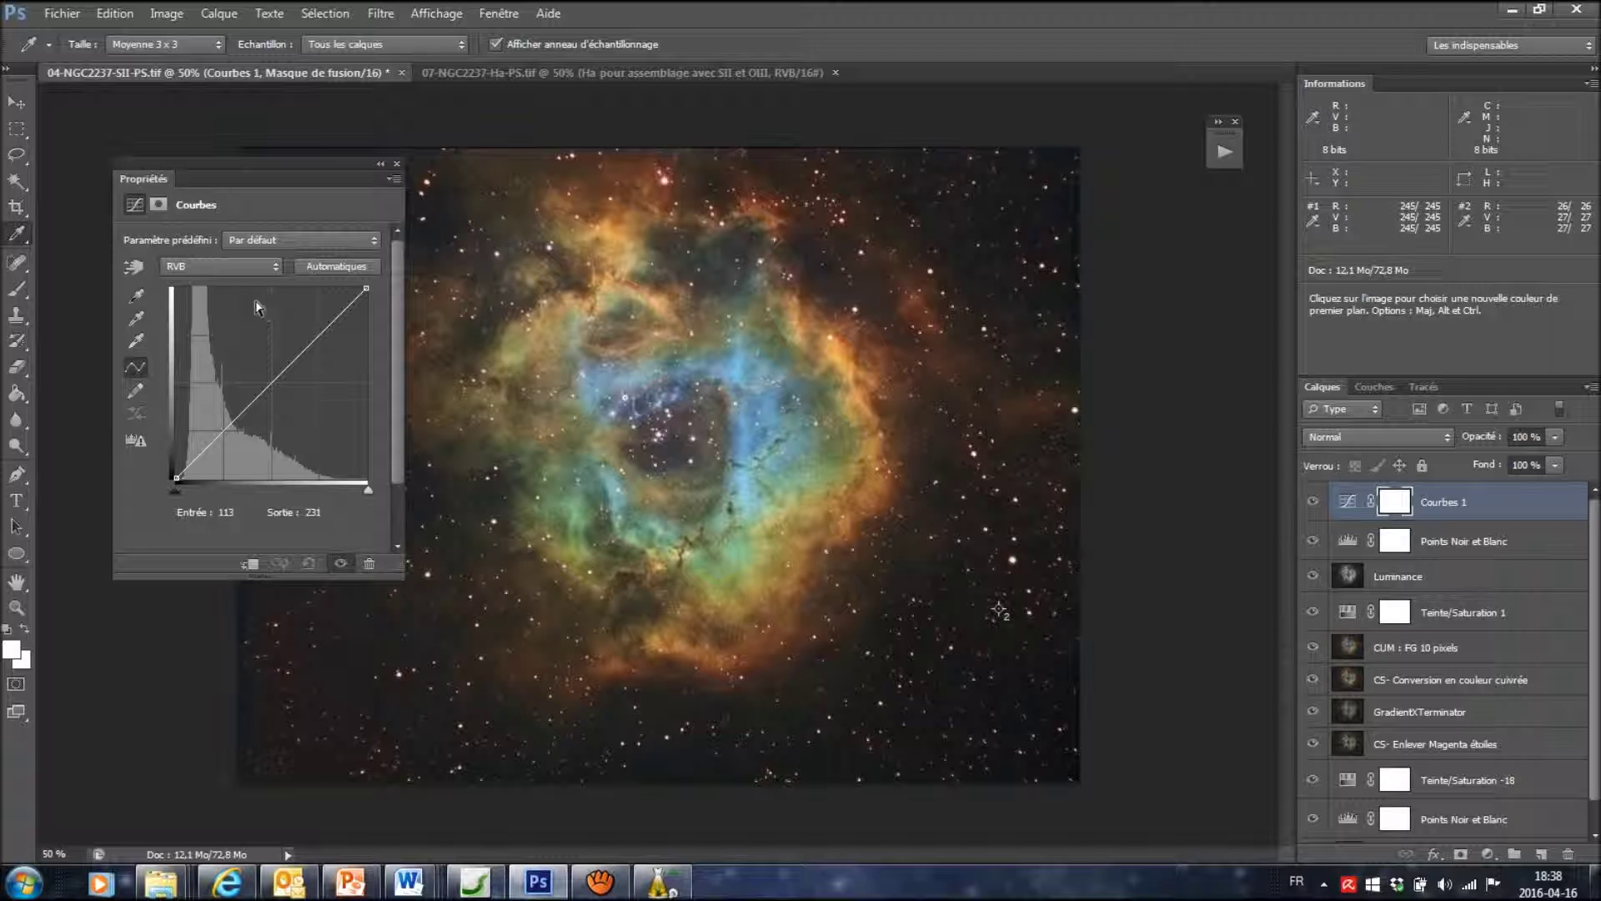
click(221, 264)
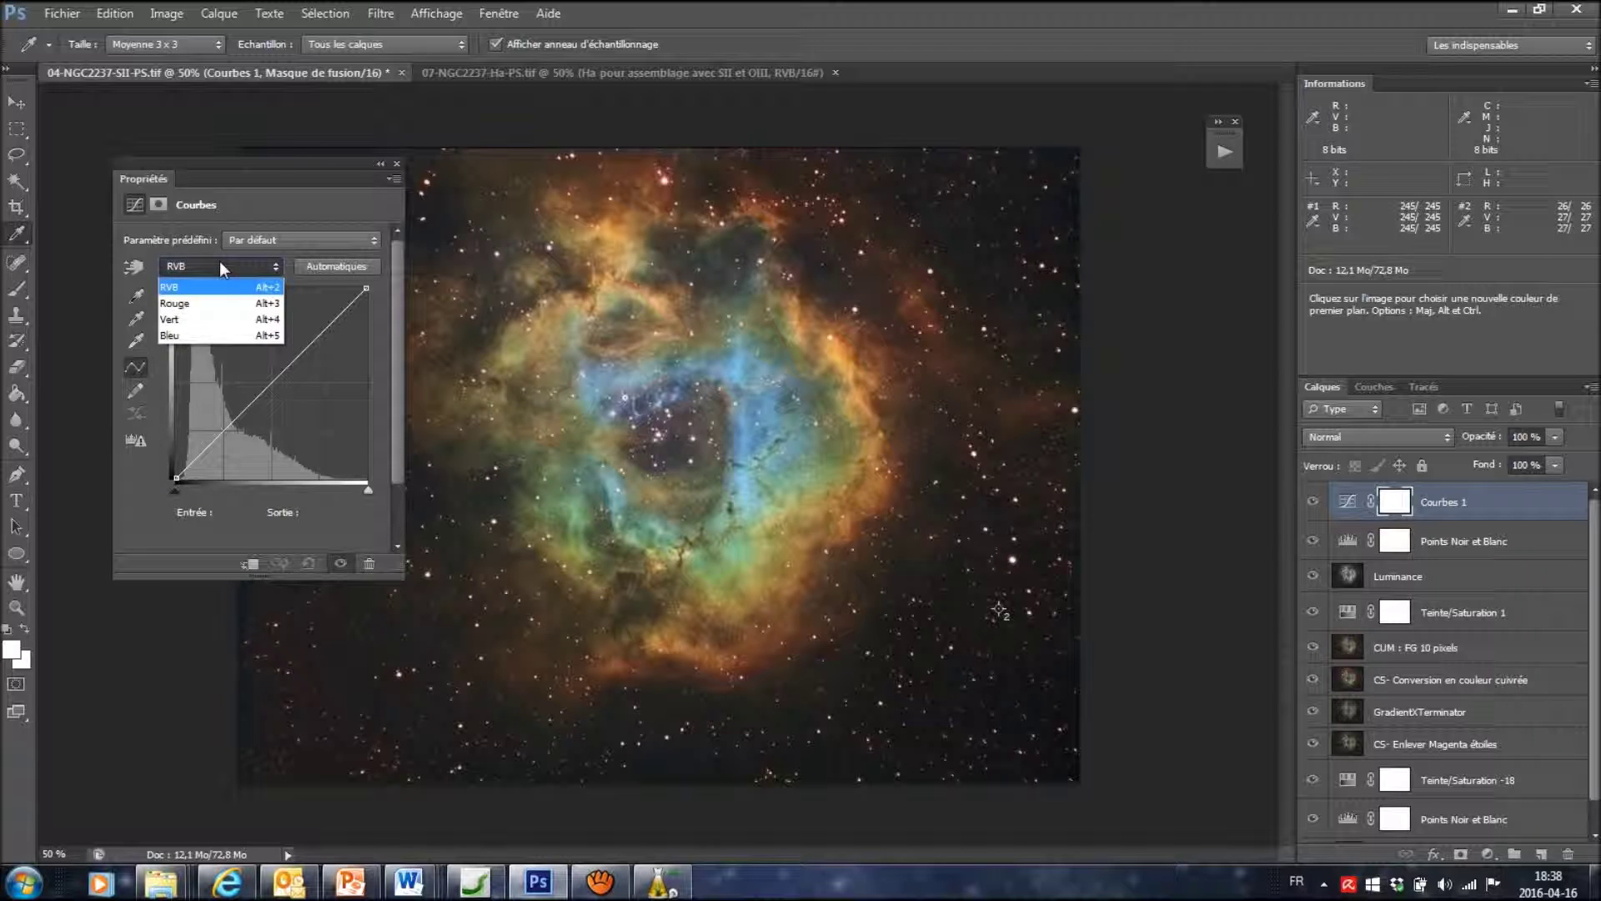
click(202, 318)
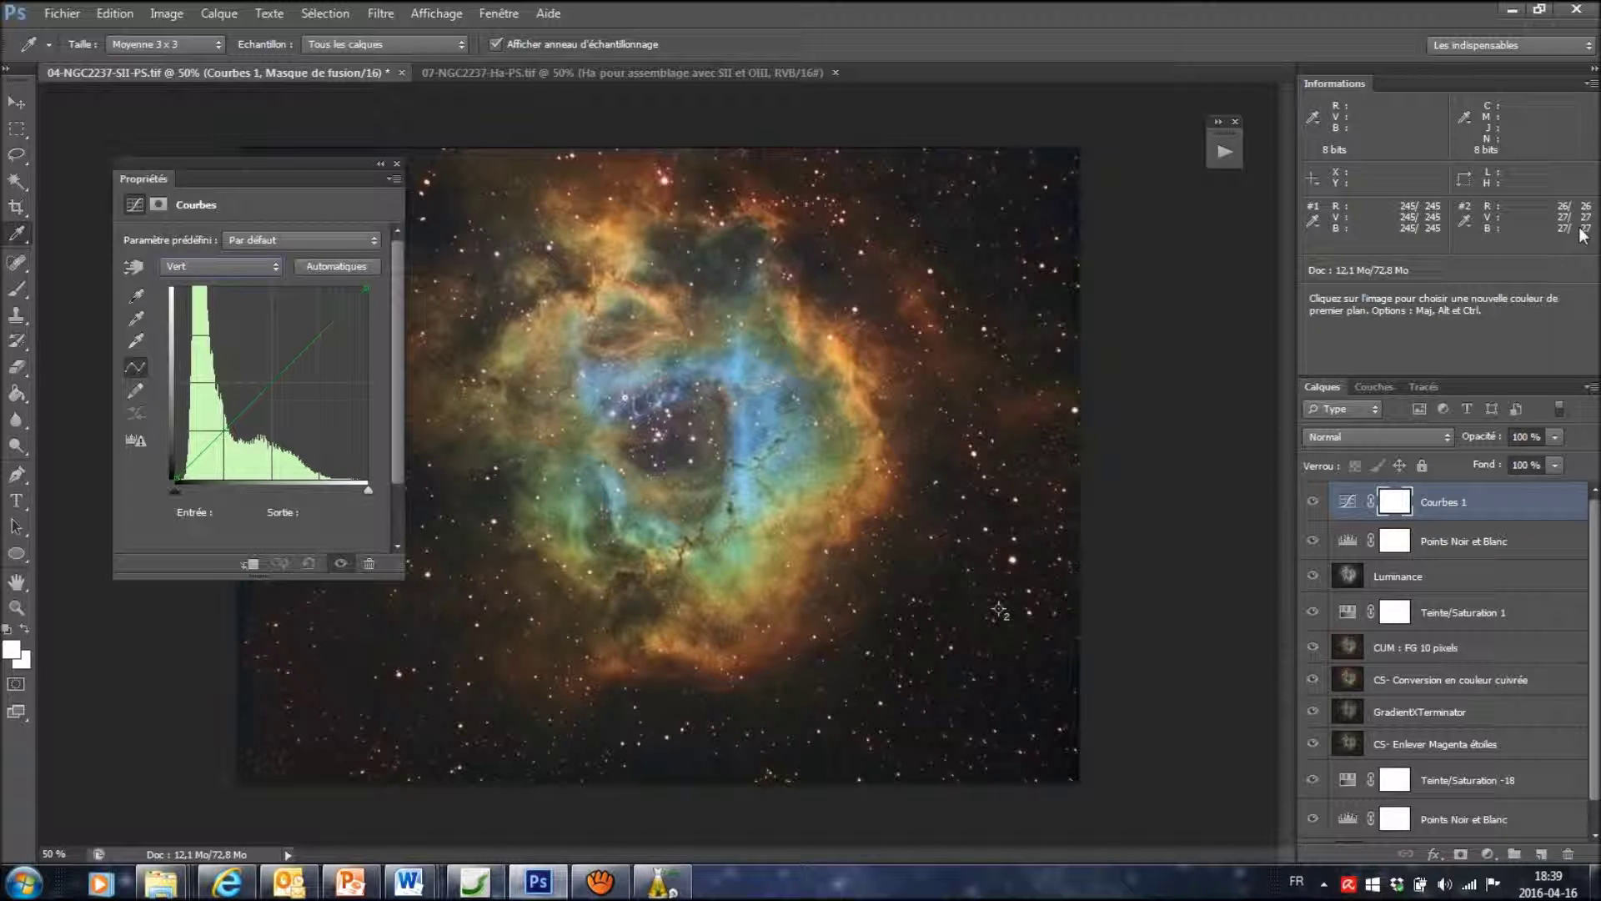
click(196, 458)
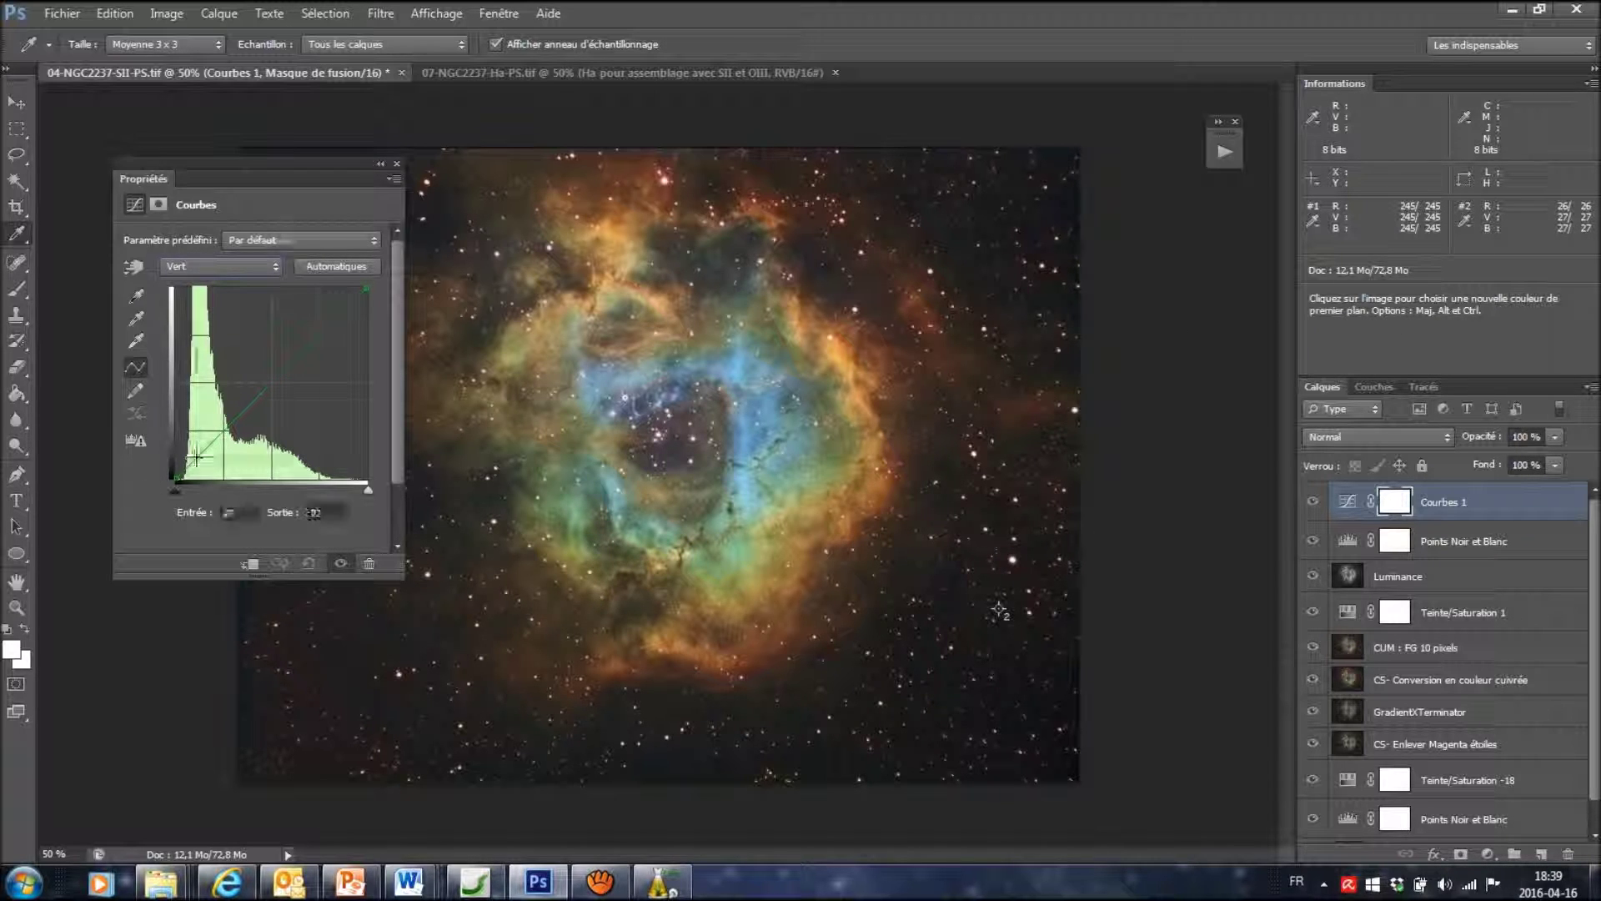
click(236, 512)
text(28)
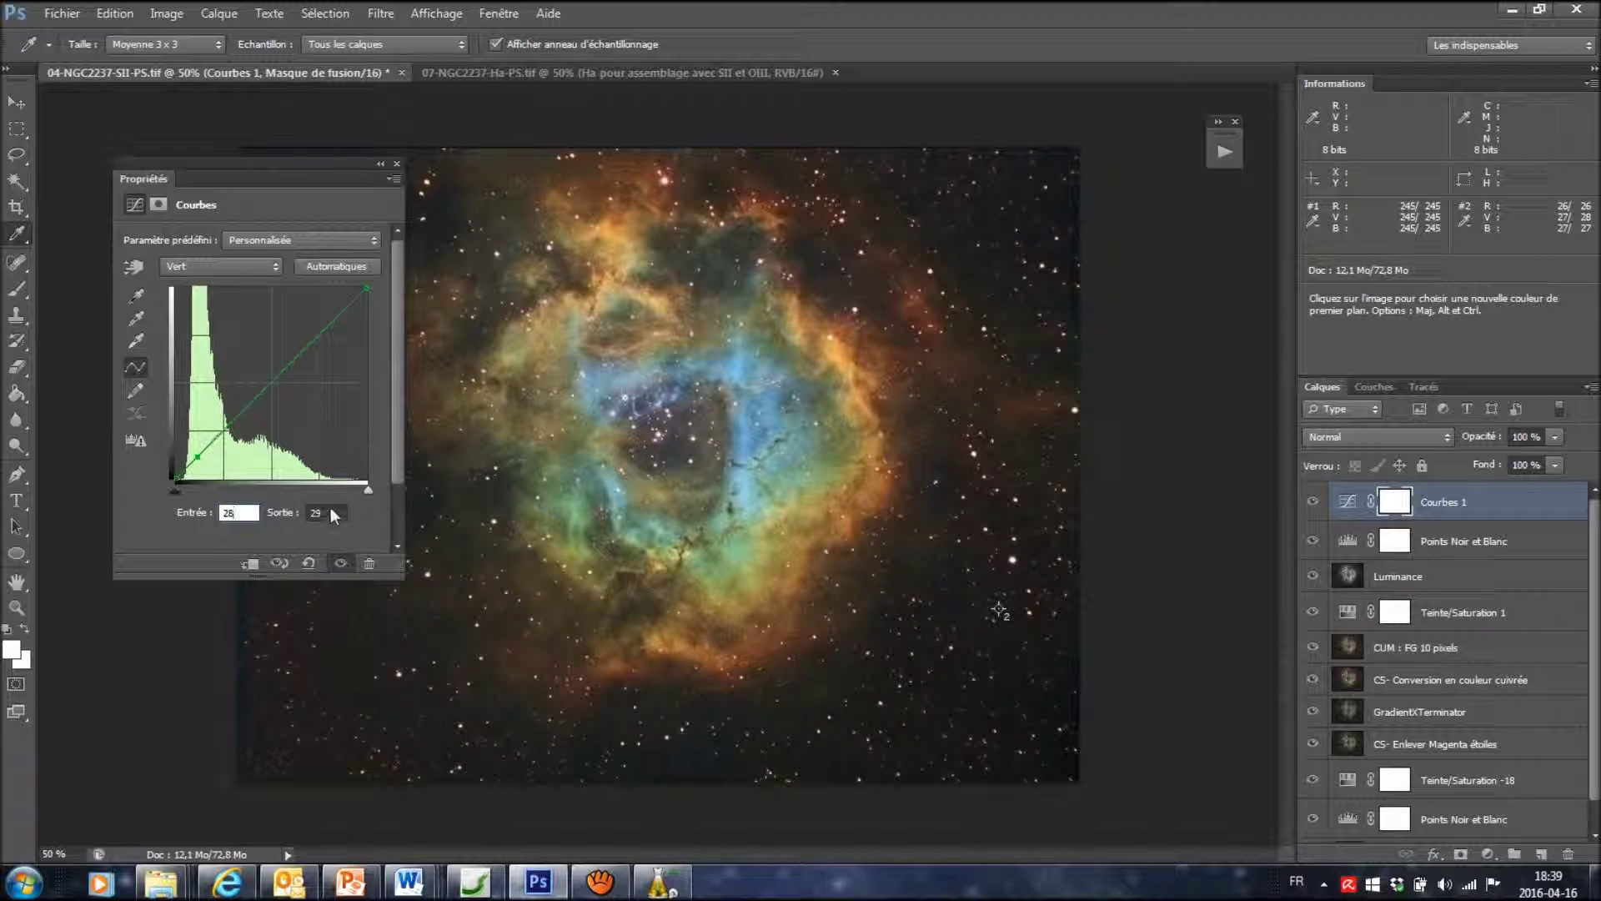
click(331, 511)
text(28)
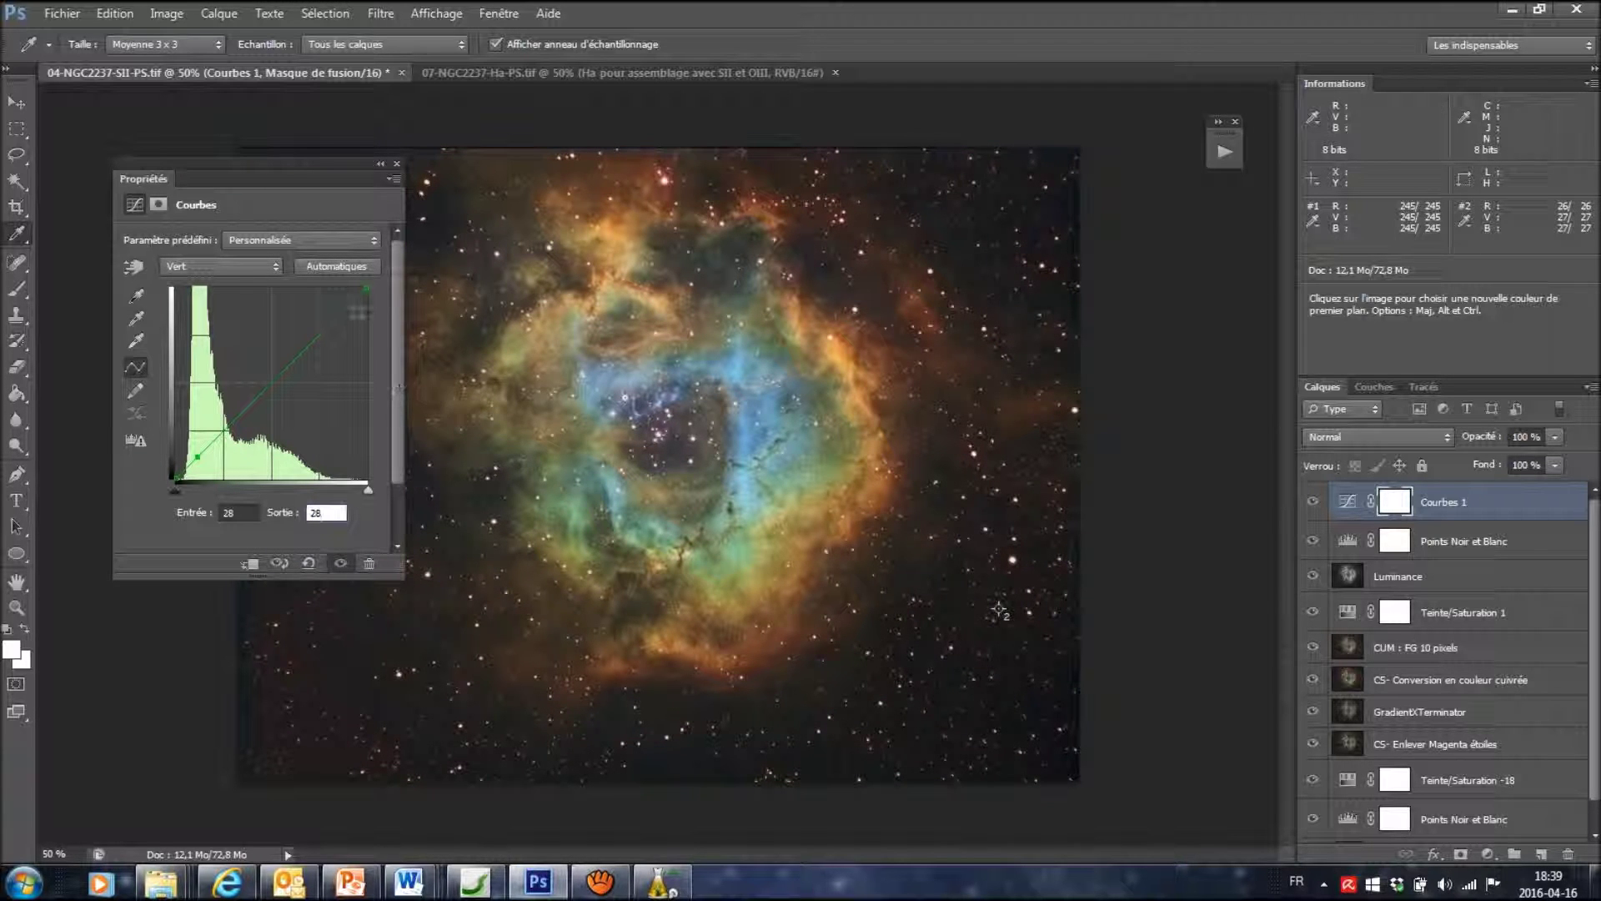
Anchor the green channel's highlights with a curve point at input 244, output 244
click(350, 304)
click(237, 513)
text(244)
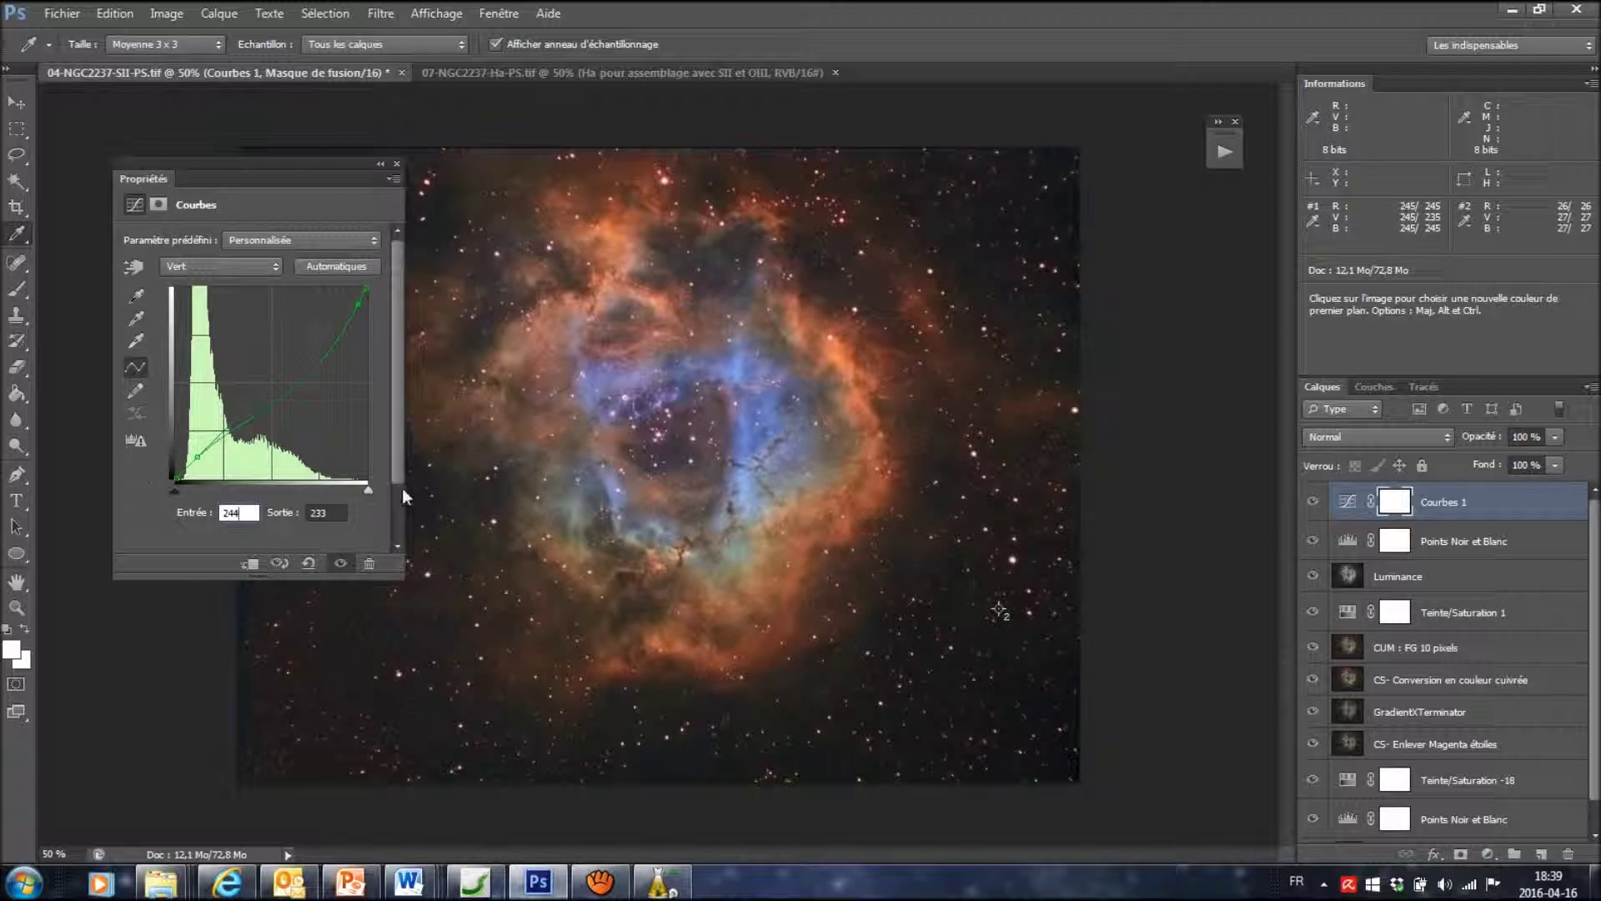
click(327, 514)
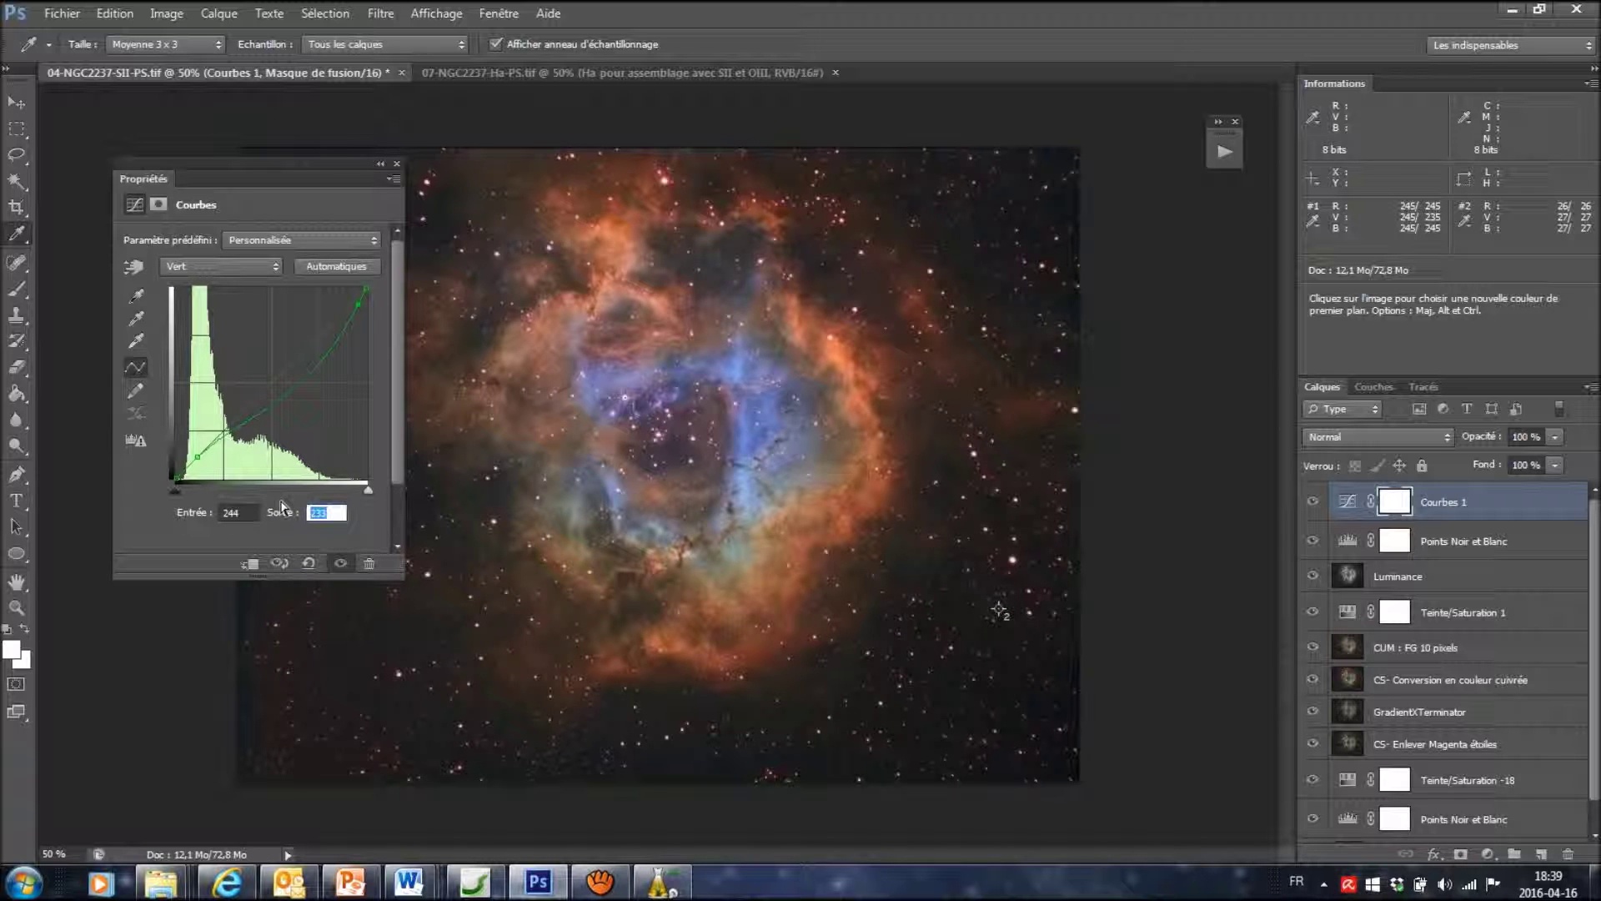
text(244)
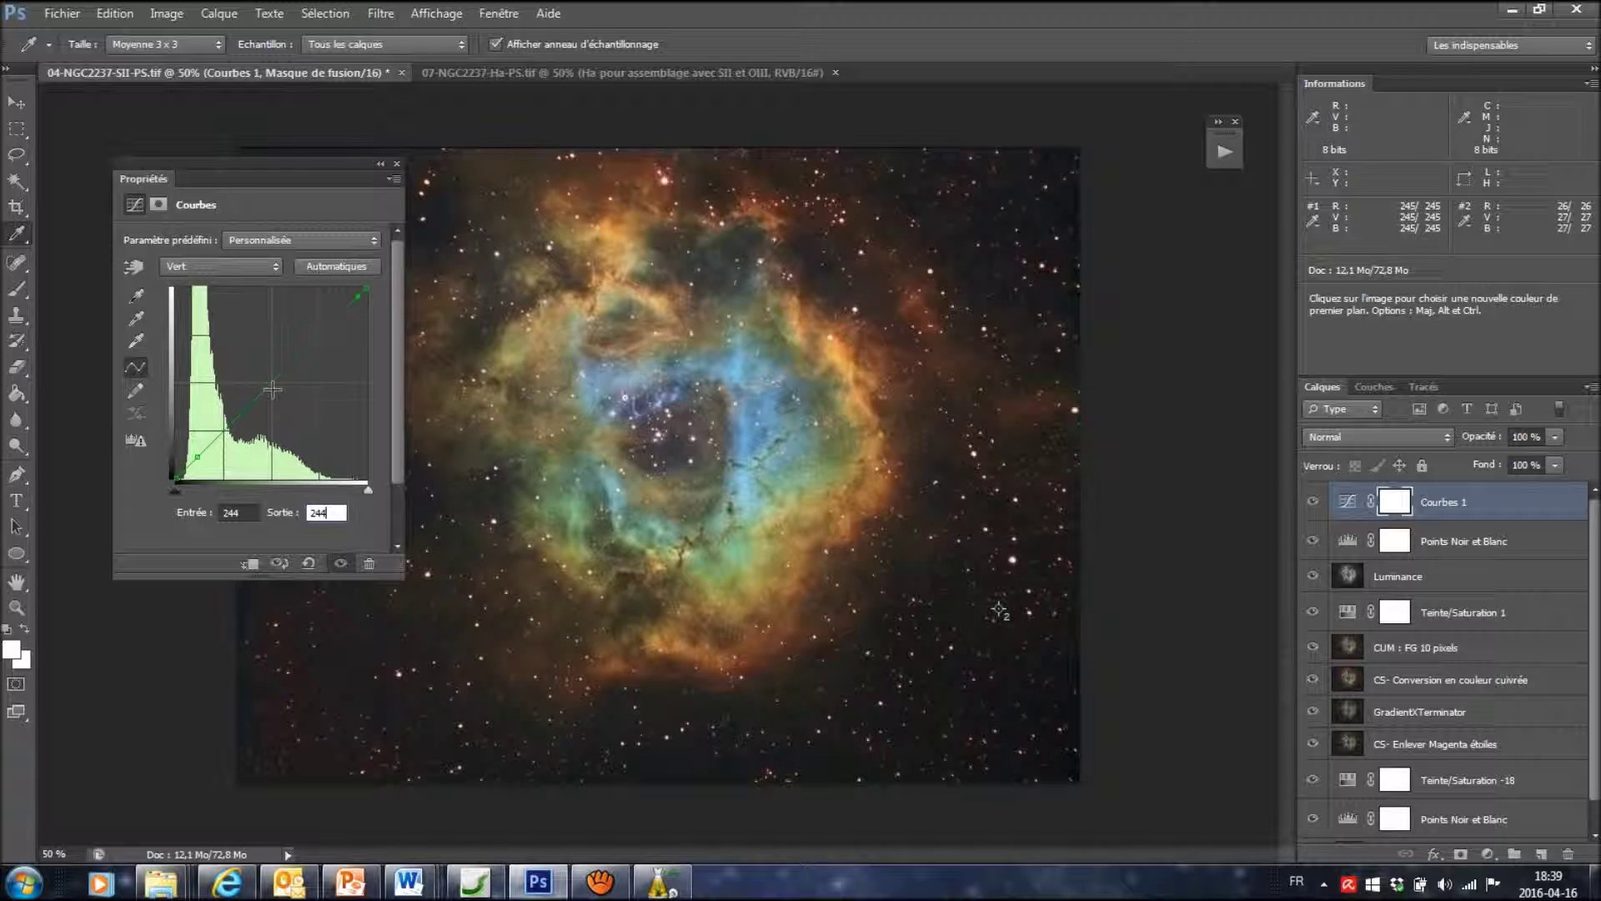
Lower the green midtones to about input 131, output 104, and compare the image with the Curves layer hidden and shown
drag(262, 389, 273, 401)
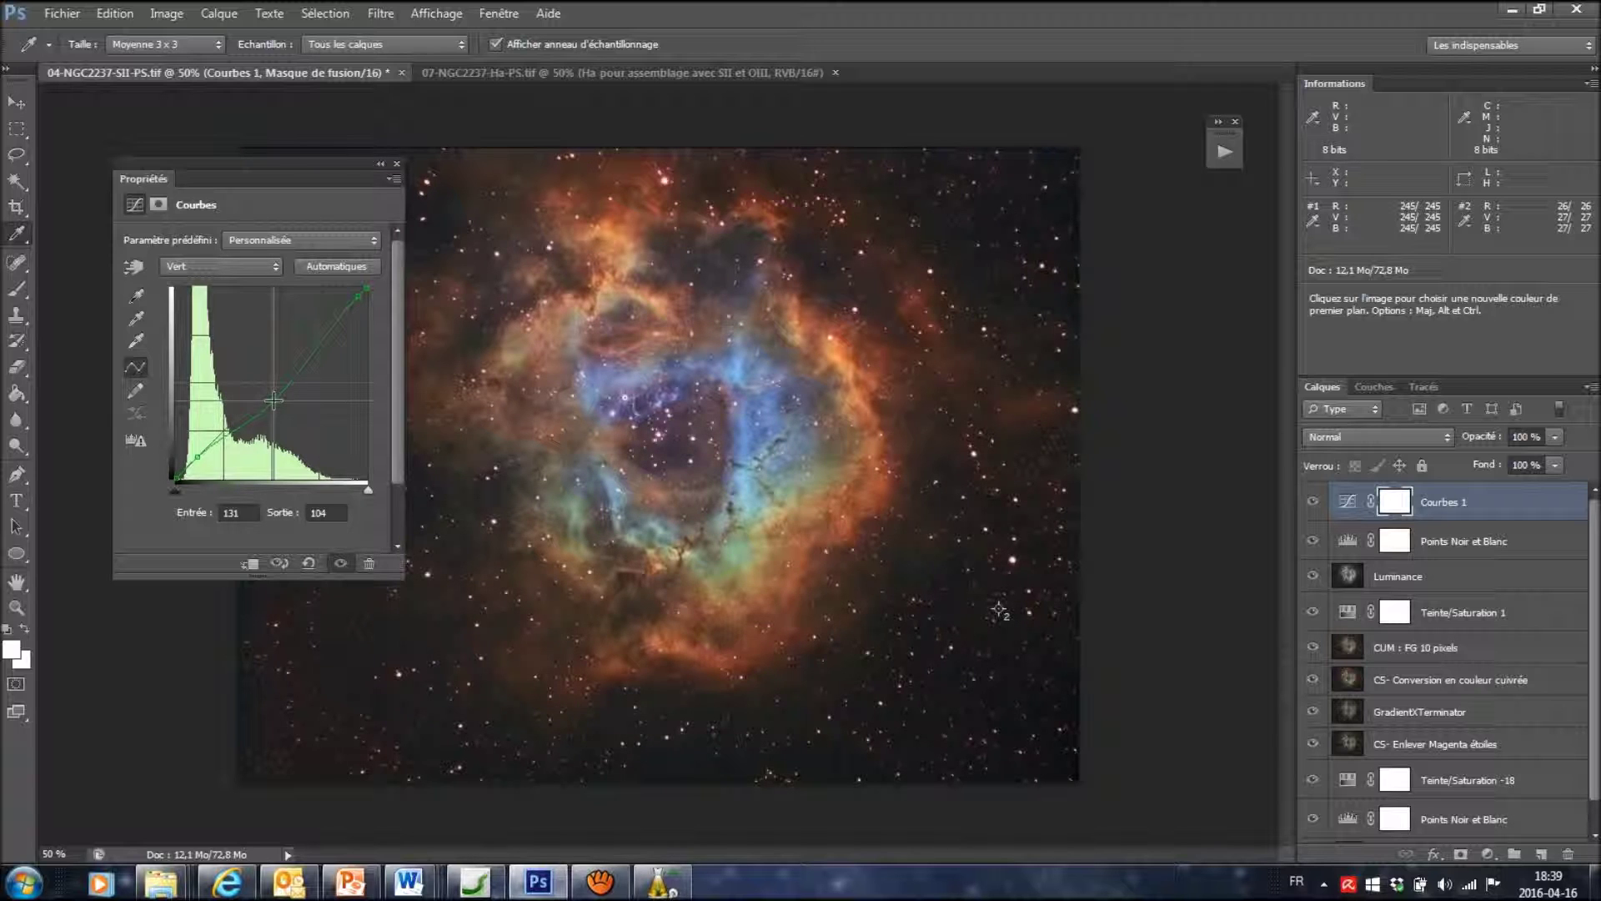
click(397, 163)
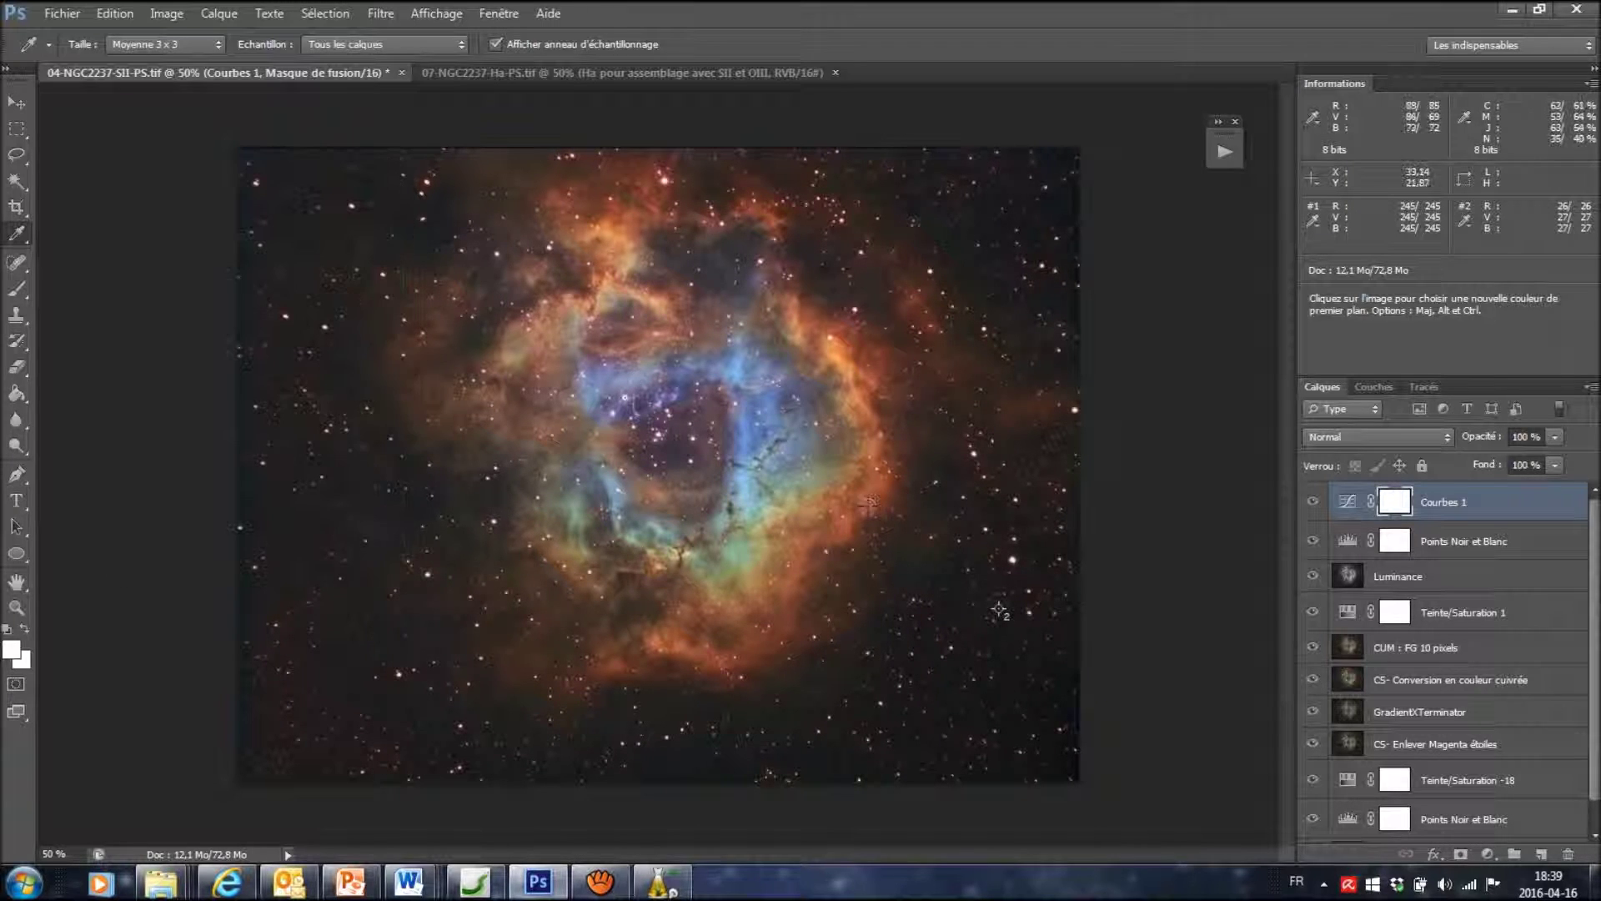
click(1313, 503)
click(1313, 502)
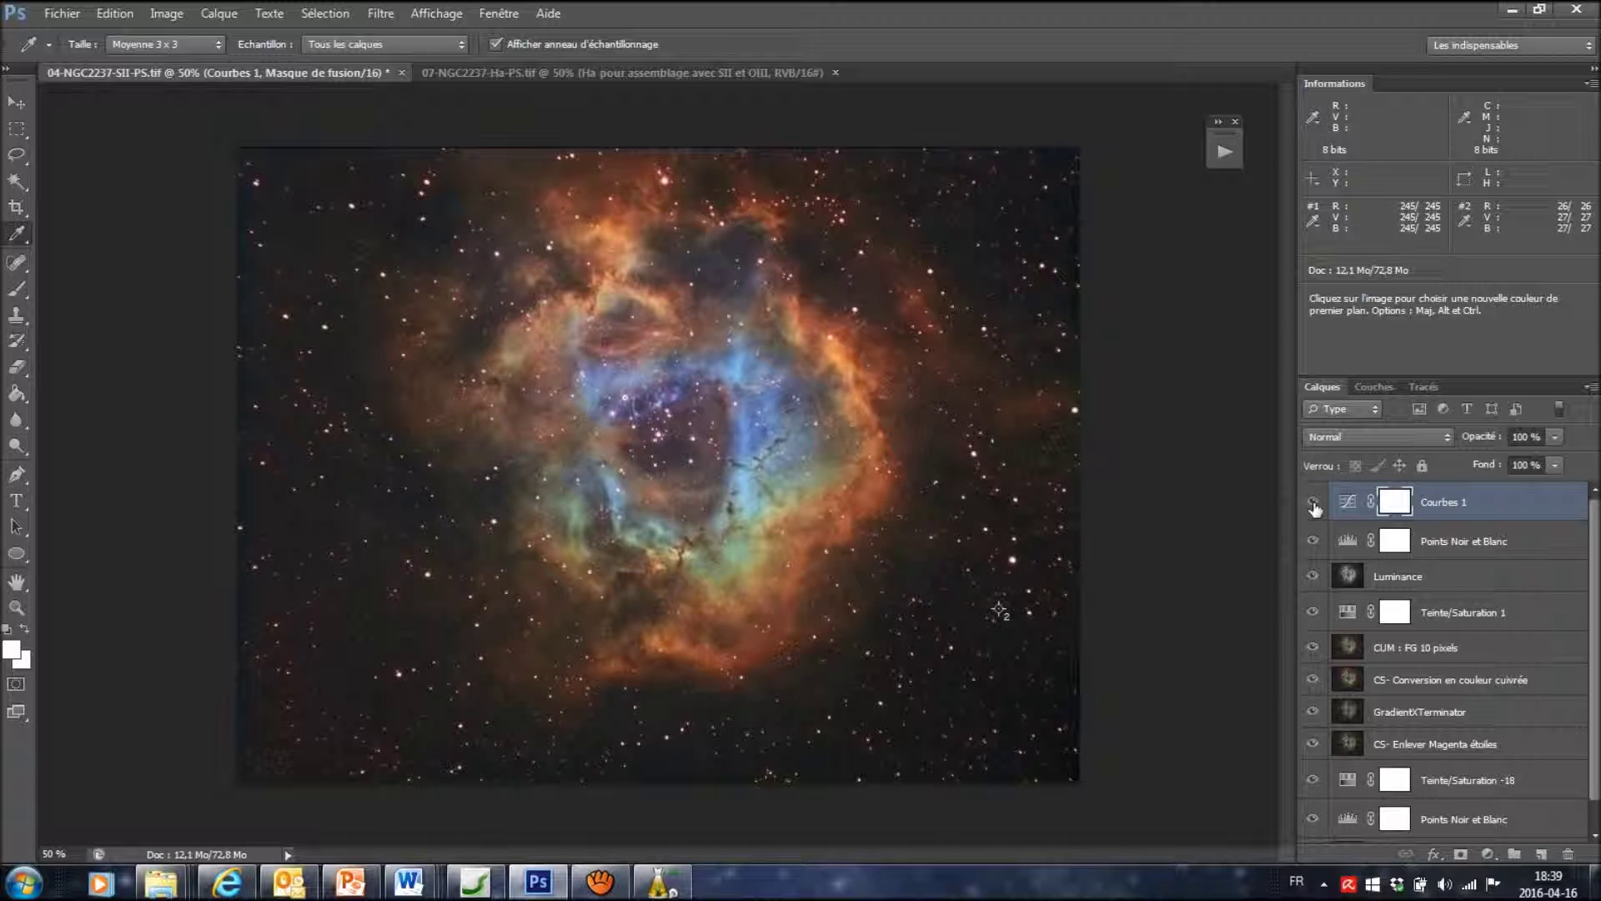
click(1313, 502)
click(1314, 503)
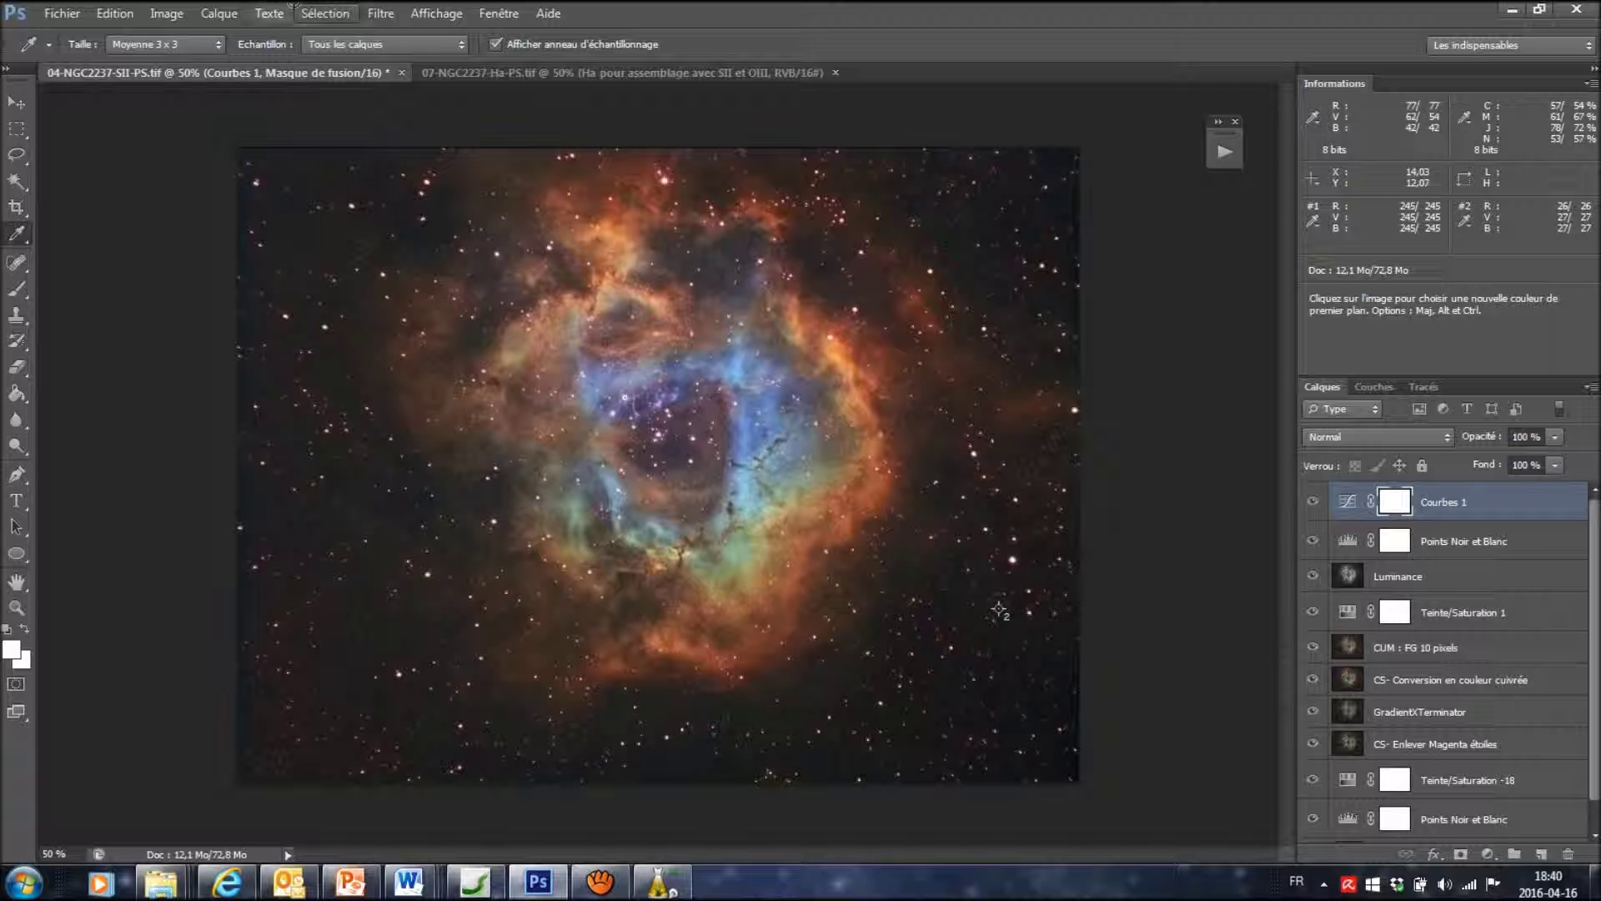
Draw a freehand lasso selection around the whole nebula, leaving out the dark sky near the image borders
click(16, 154)
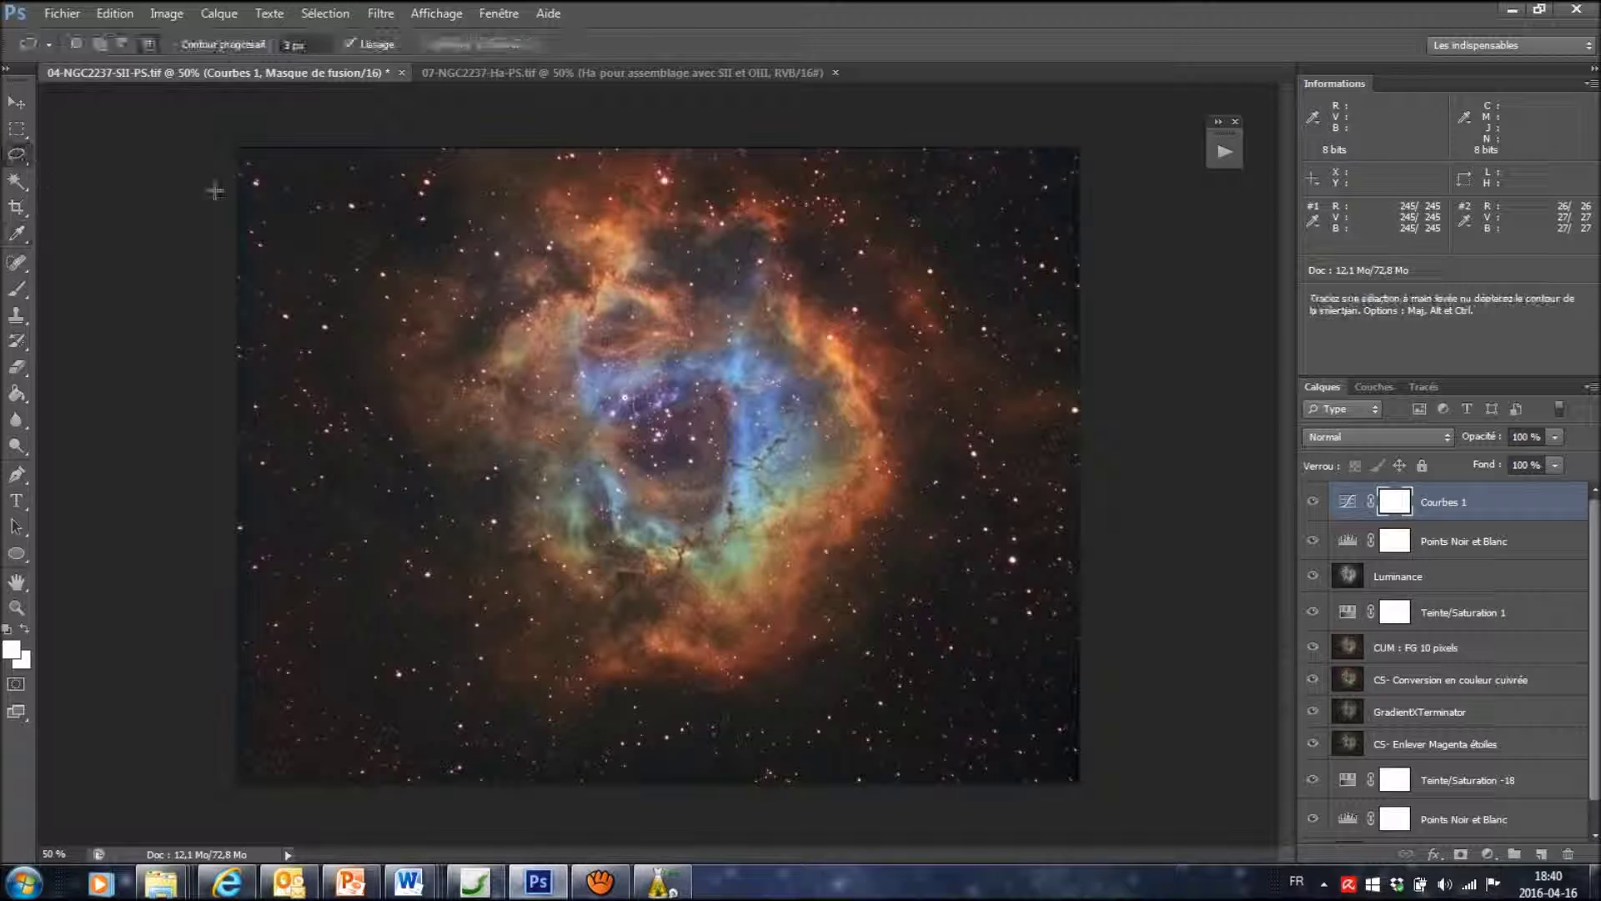
mouse_move(425, 147)
mouse_down()
mouse_move(417, 228)
mouse_move(295, 299)
mouse_move(406, 664)
mouse_move(426, 707)
mouse_move(467, 726)
mouse_move(583, 756)
mouse_move(816, 704)
mouse_move(882, 667)
mouse_move(976, 535)
mouse_move(1077, 444)
mouse_move(1103, 366)
mouse_move(1078, 254)
mouse_move(1048, 202)
mouse_move(951, 148)
mouse_move(520, 103)
mouse_move(421, 151)
mouse_up()
drag(421, 179, 422, 180)
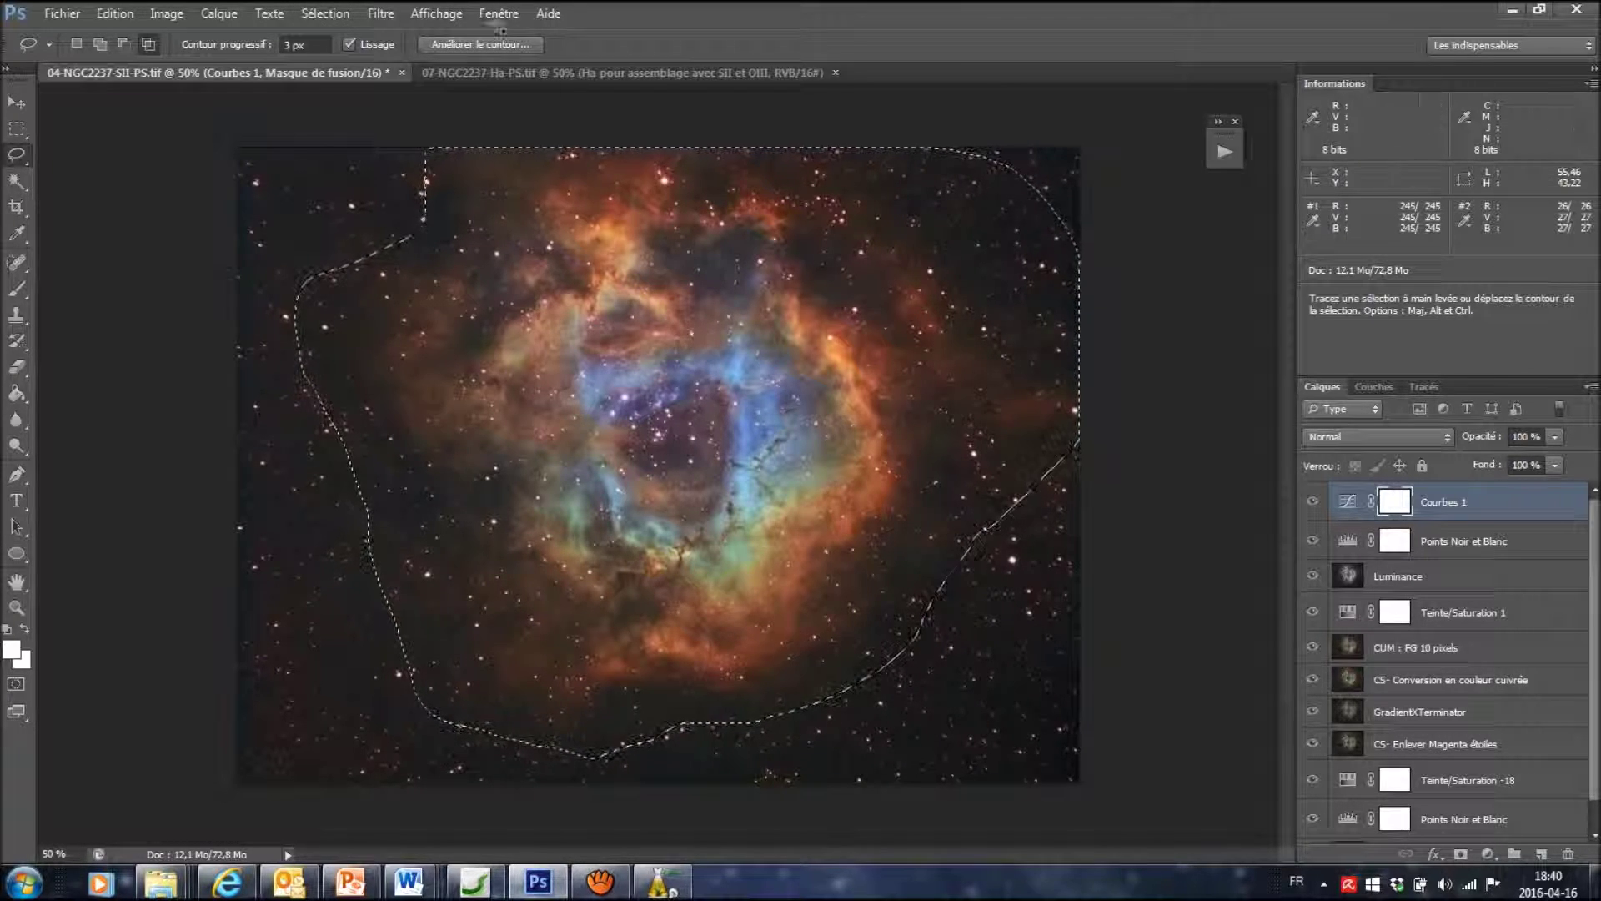
click(339, 14)
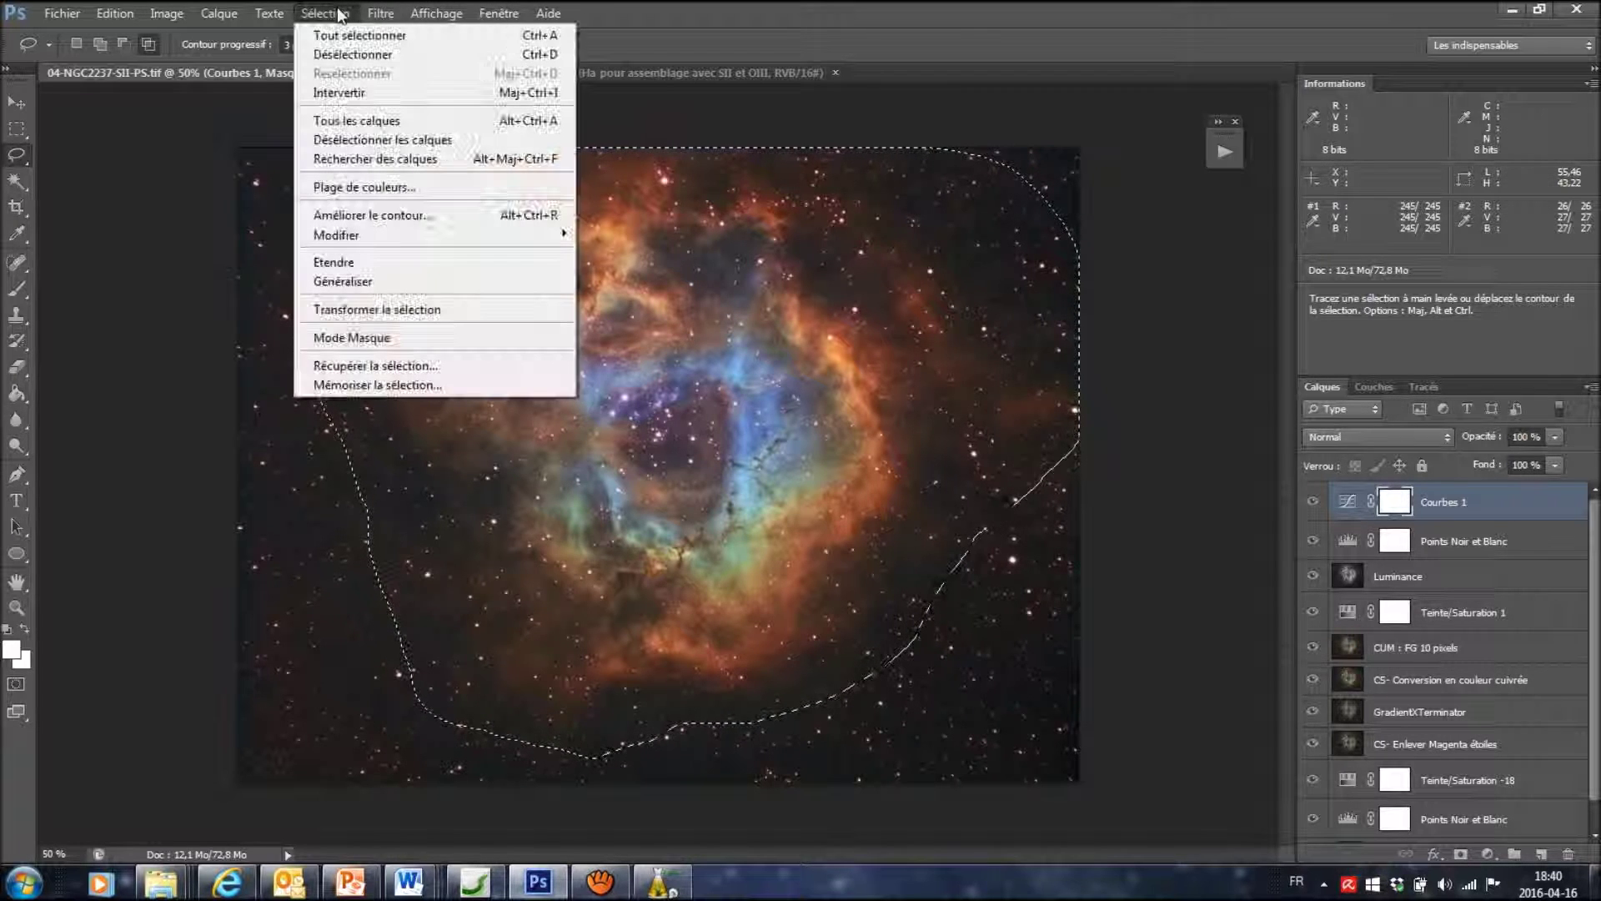
click(333, 53)
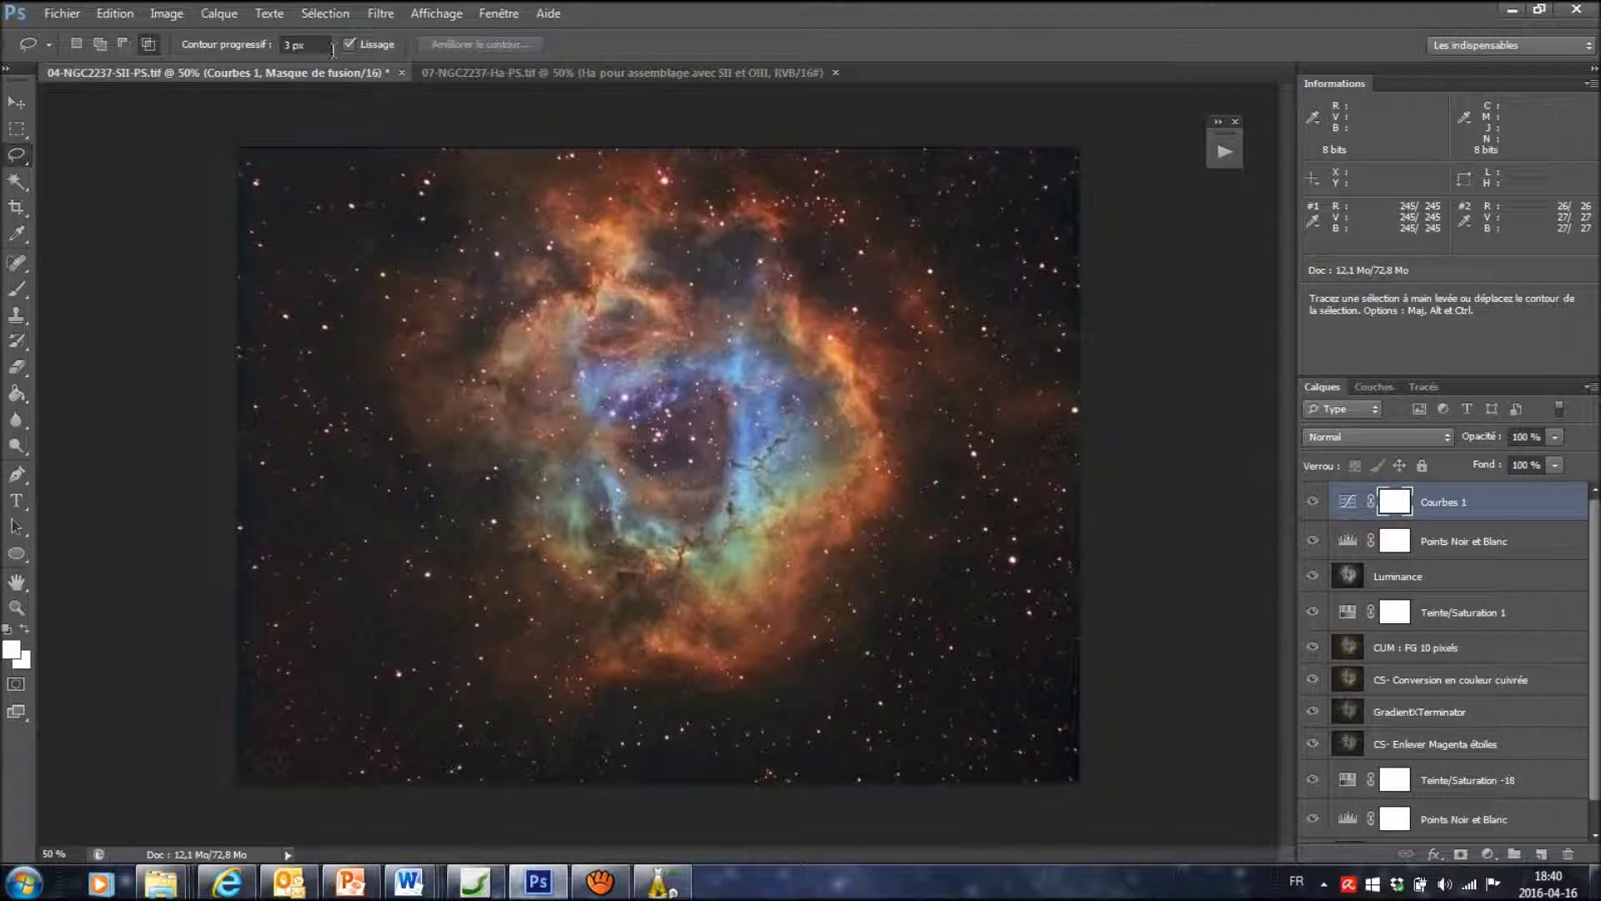
click(325, 13)
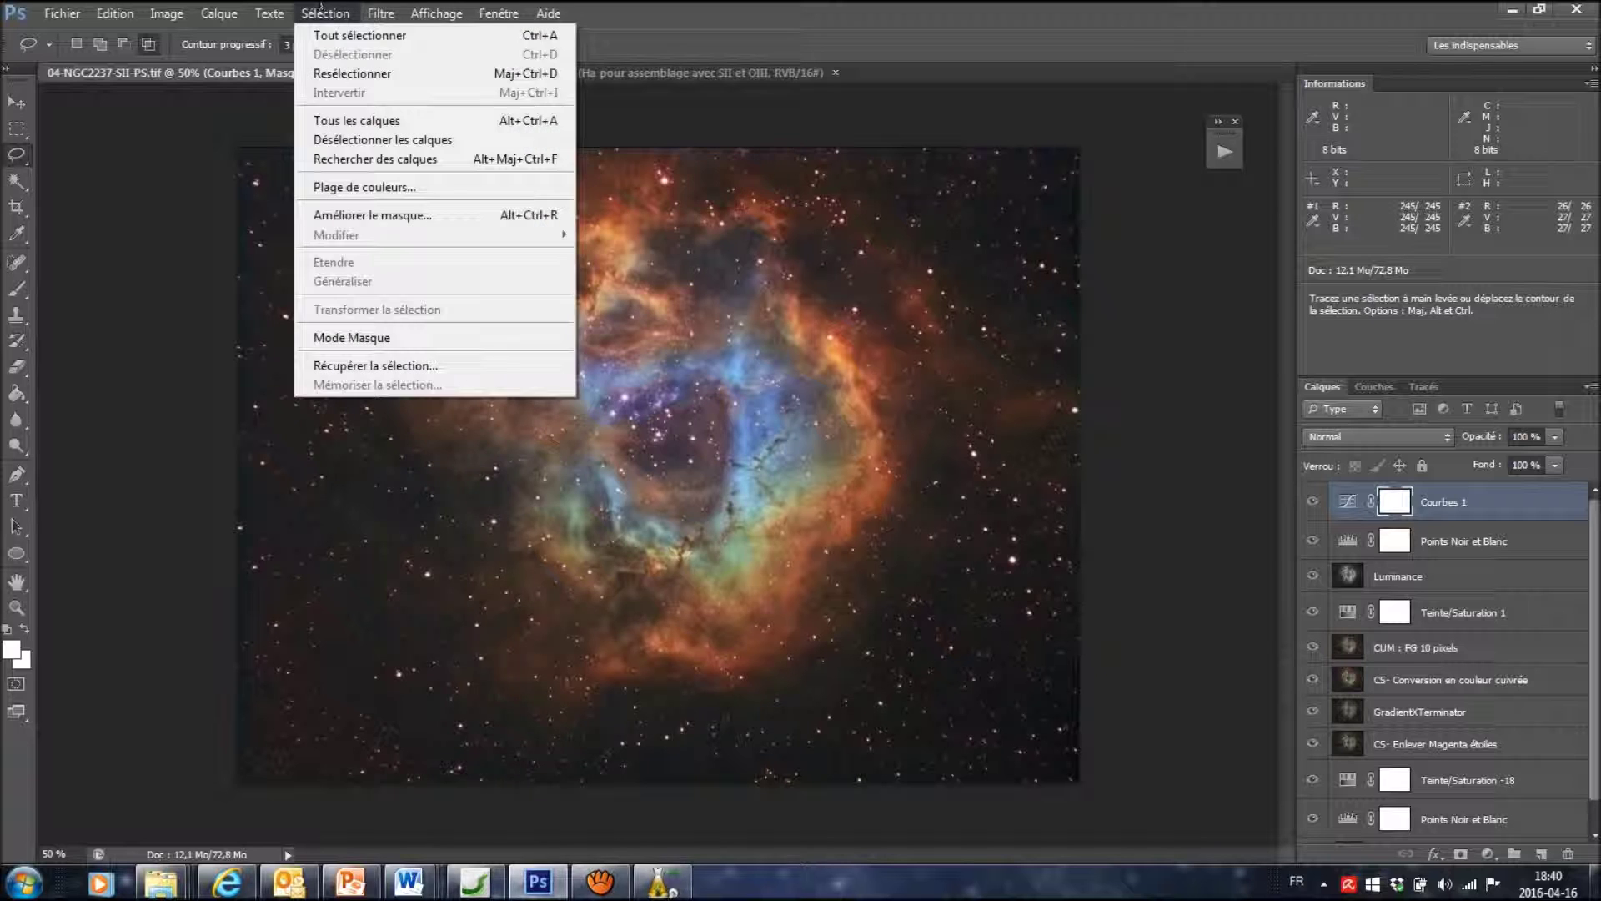
click(327, 74)
Invert the selection to the surrounding sky and add a Hue/Saturation (Teinte/Saturation) adjustment layer masked to it
click(325, 14)
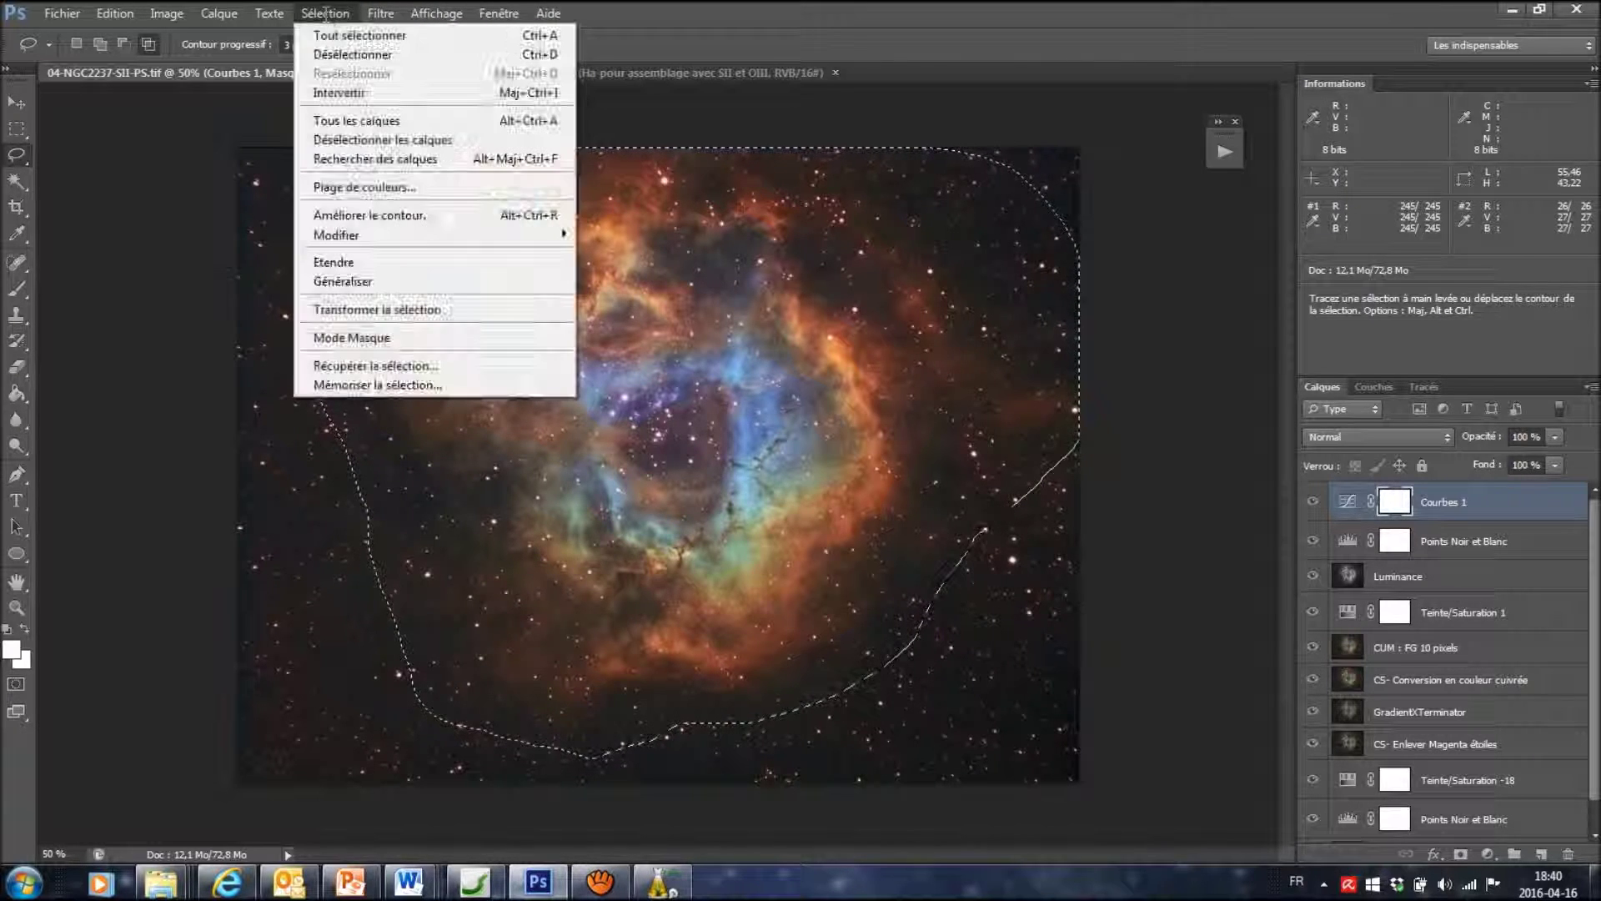
click(343, 93)
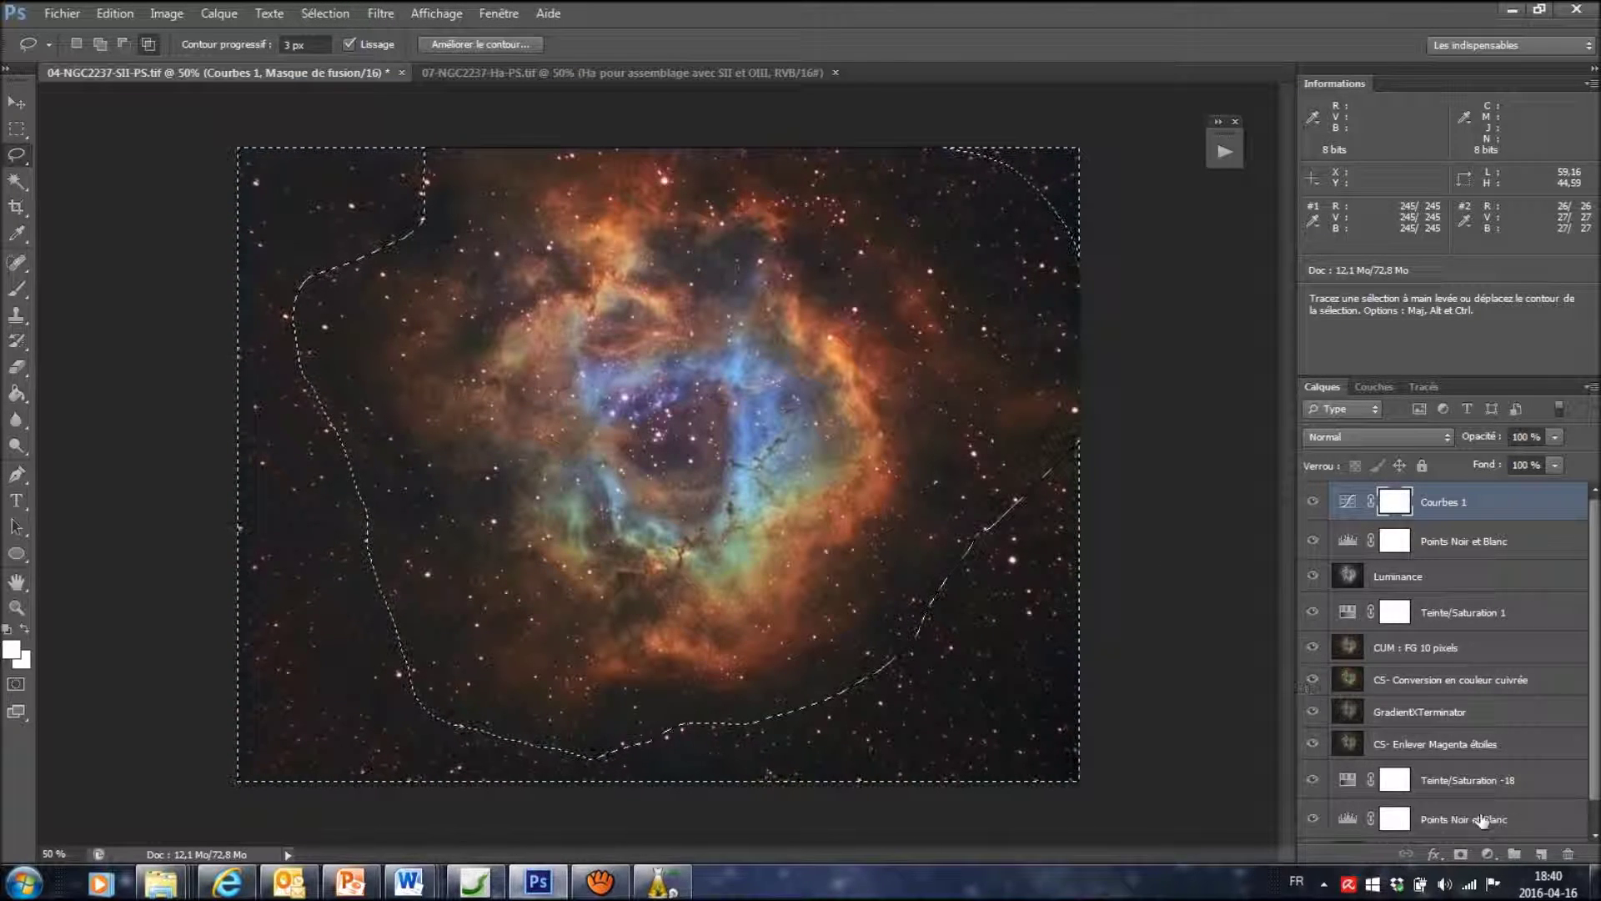
click(1487, 855)
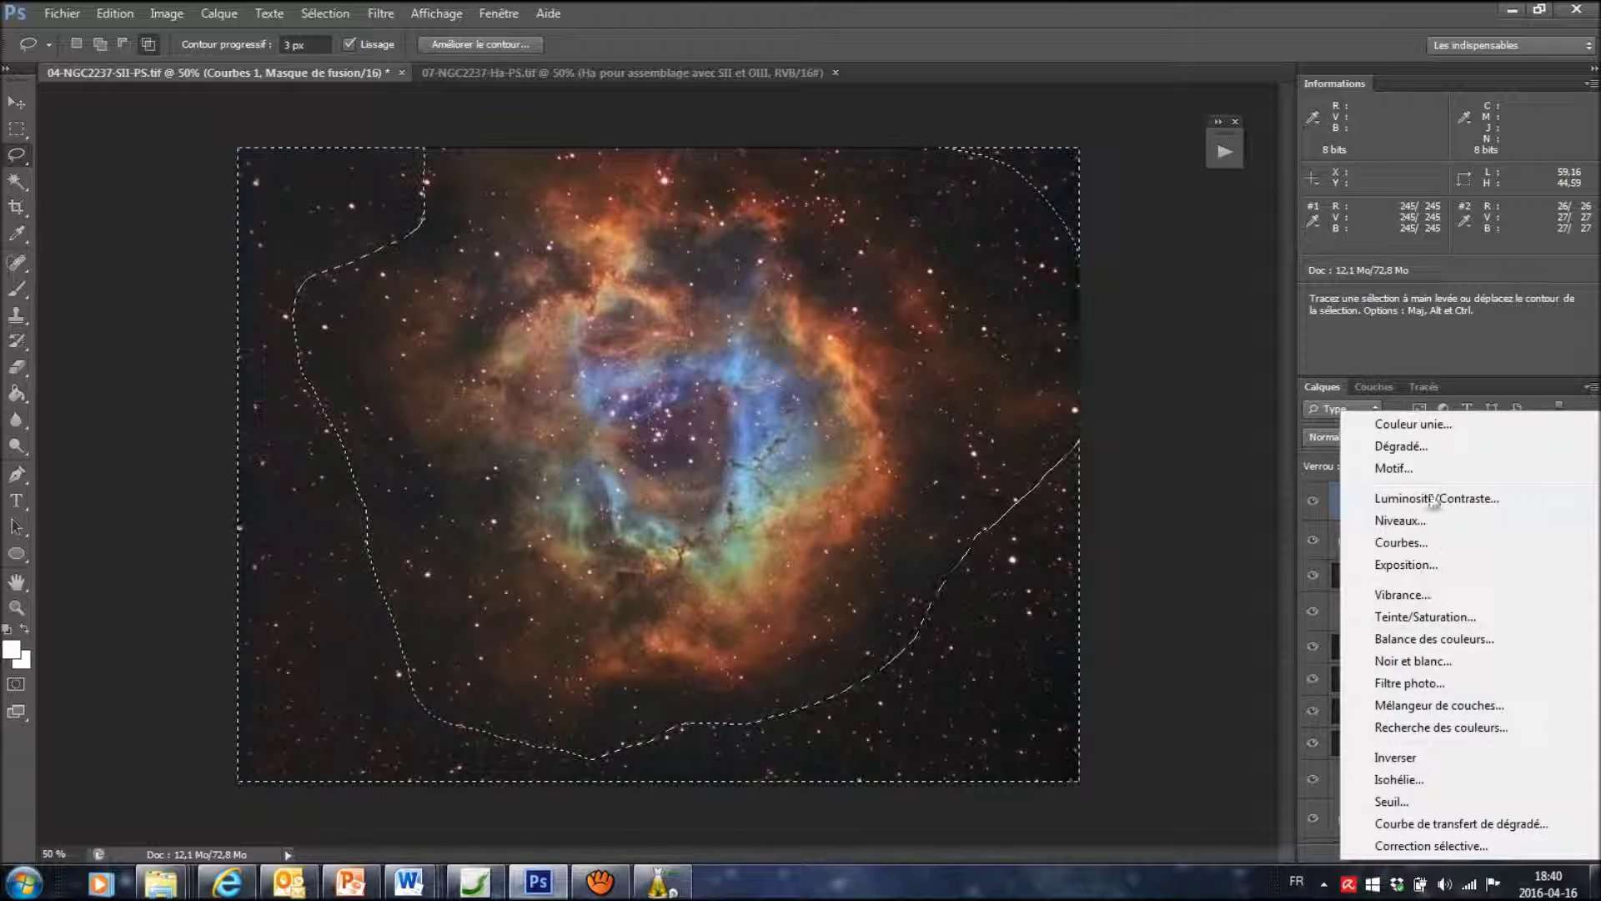
click(1430, 618)
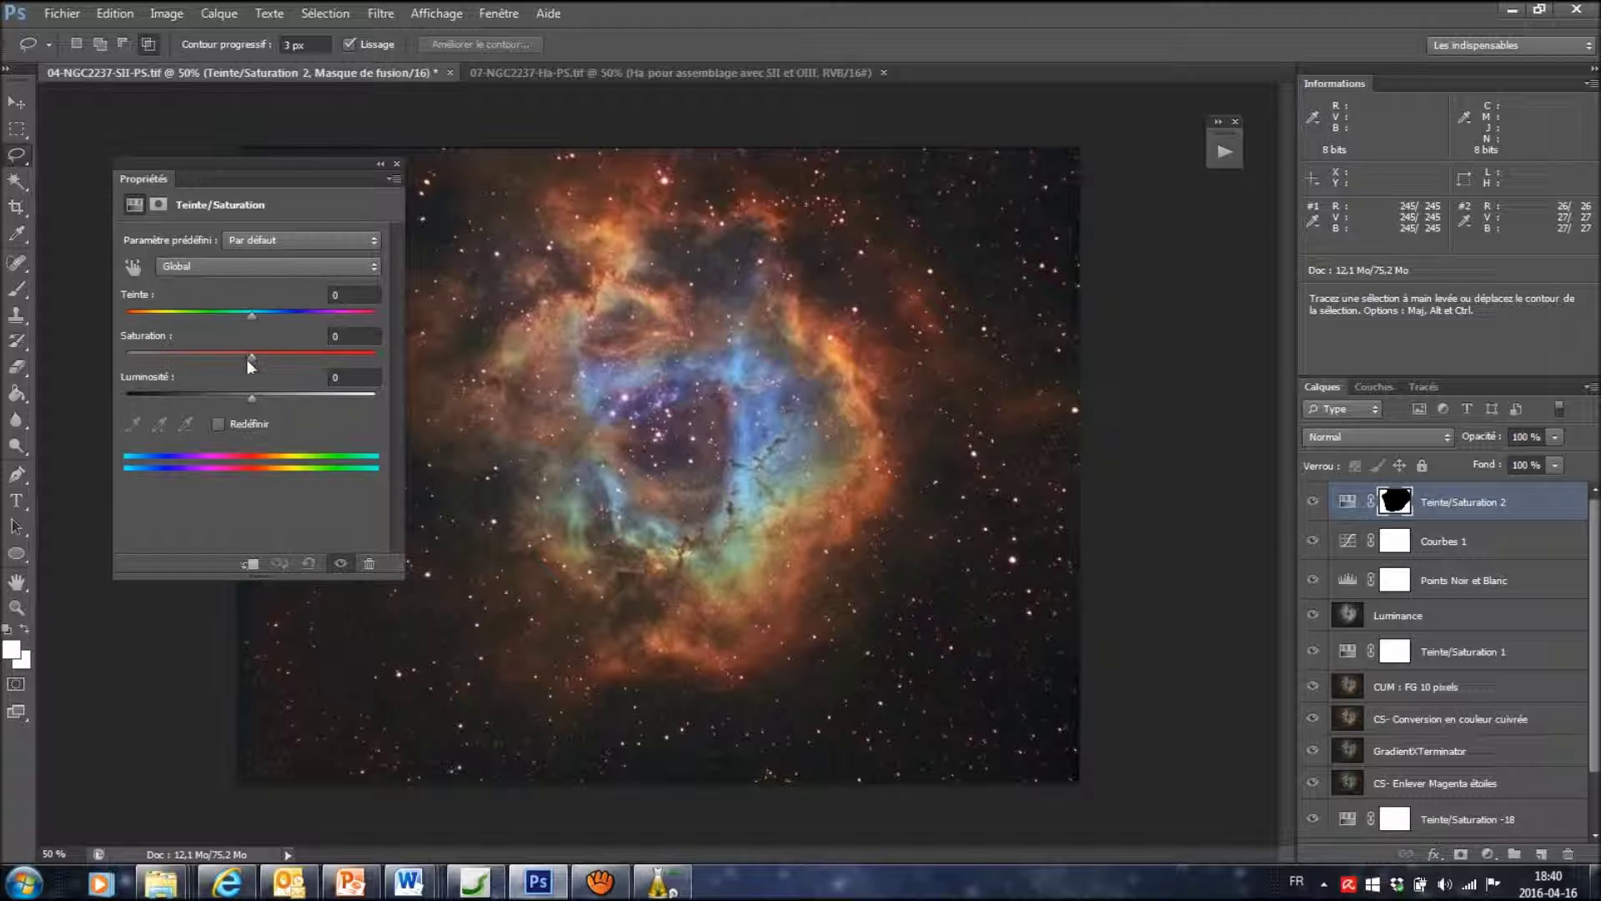
Strongly reduce the sky background's saturation and compare the image with the masked Hue/Saturation layer hidden and shown
drag(252, 358, 183, 357)
click(397, 164)
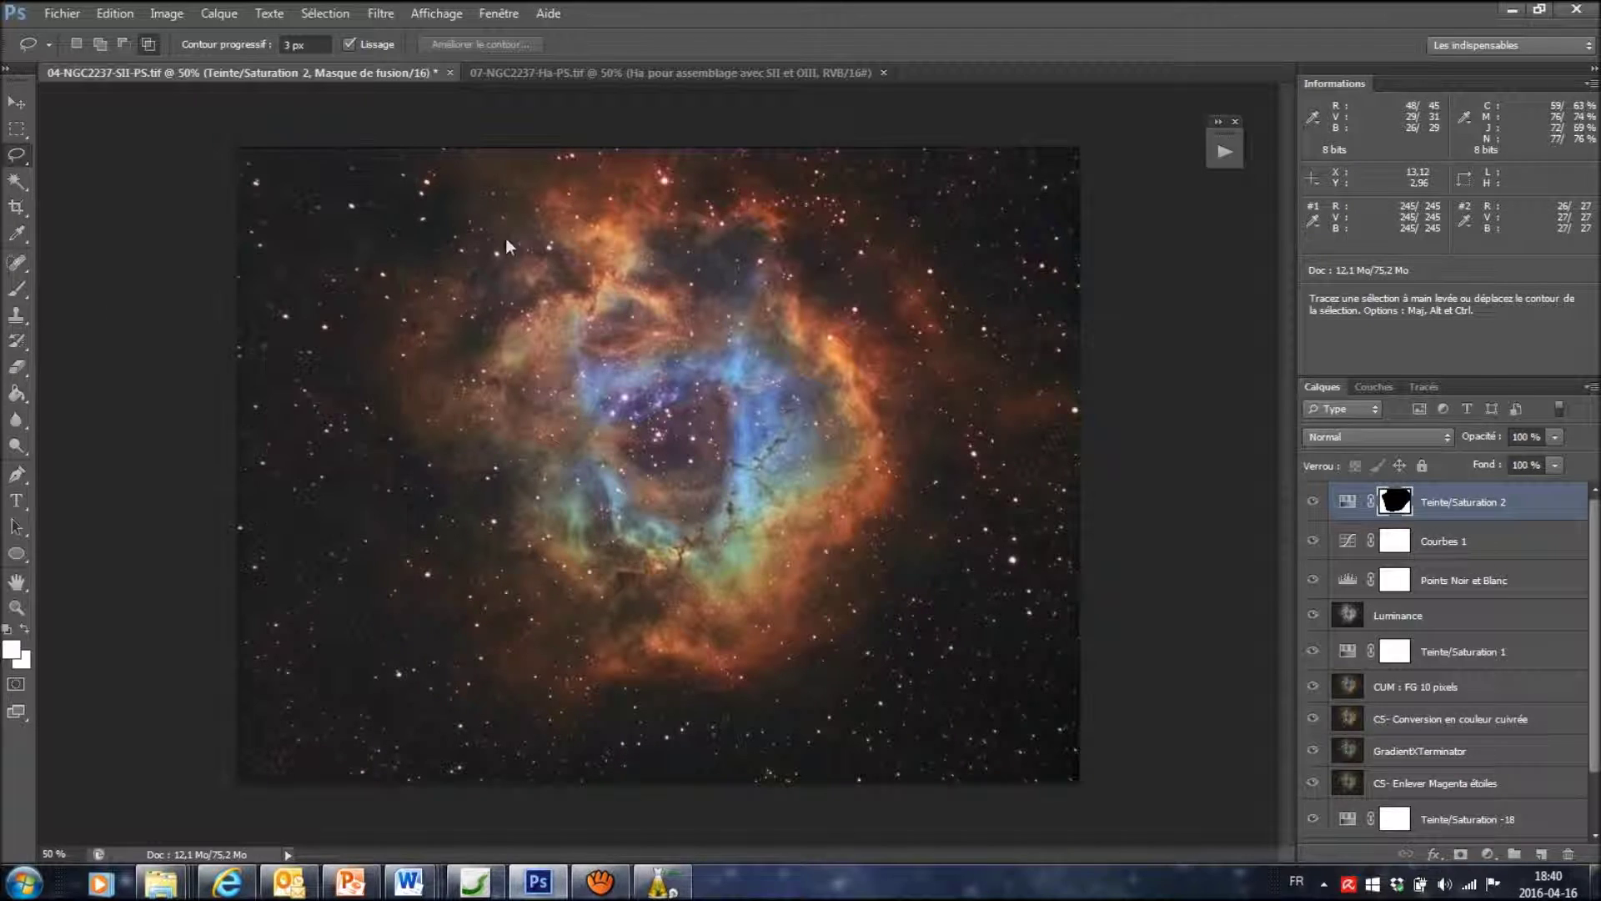
click(1313, 504)
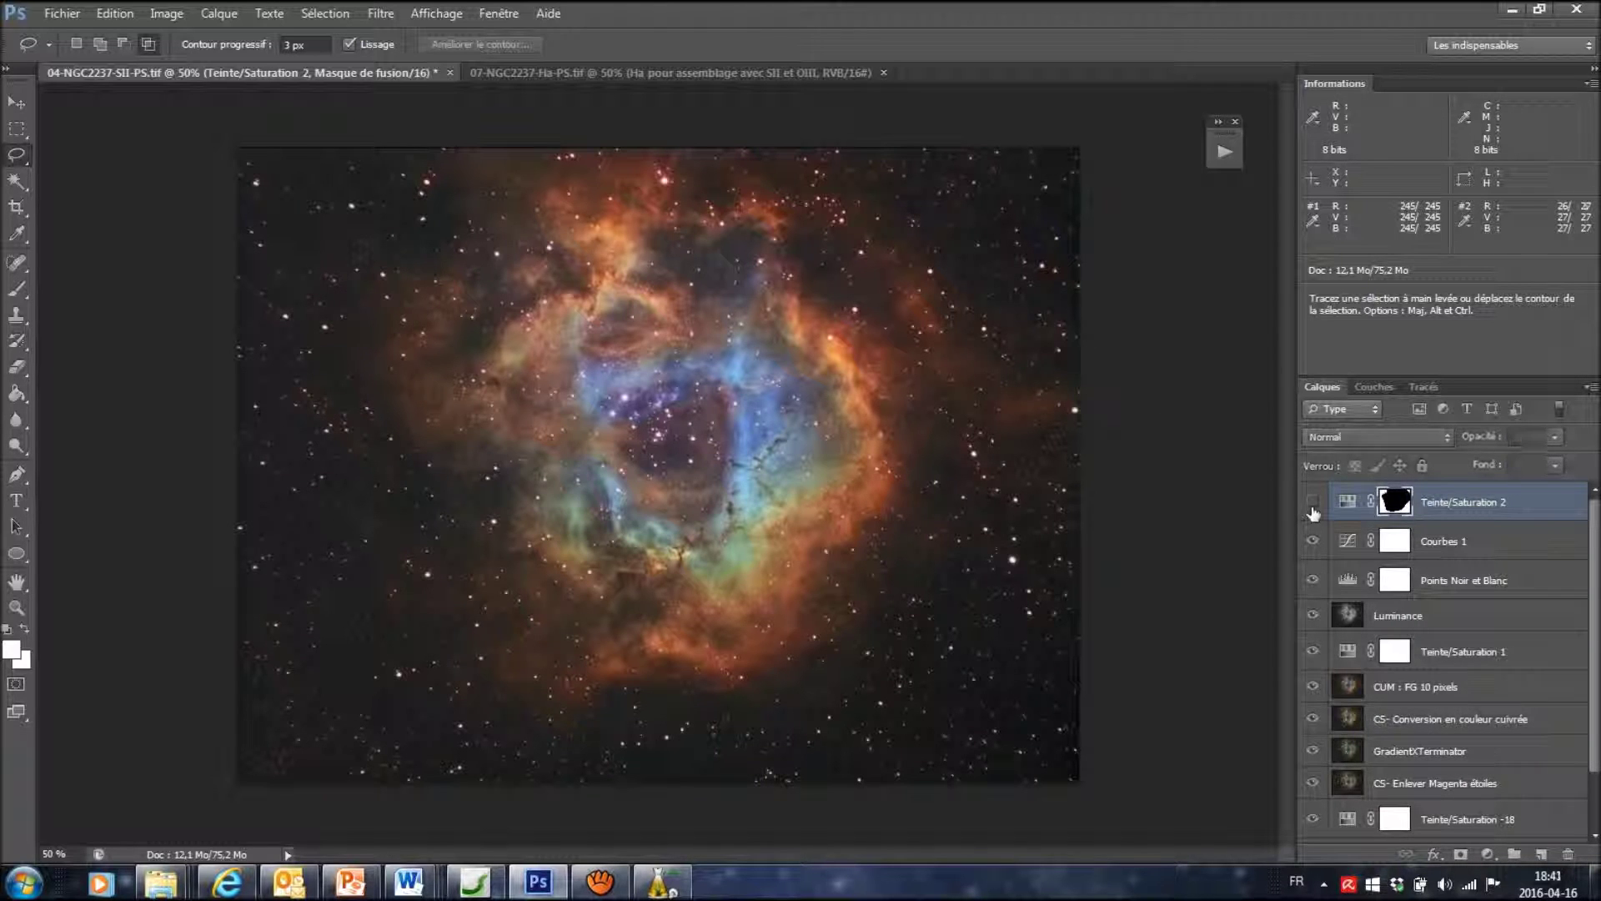
click(1313, 503)
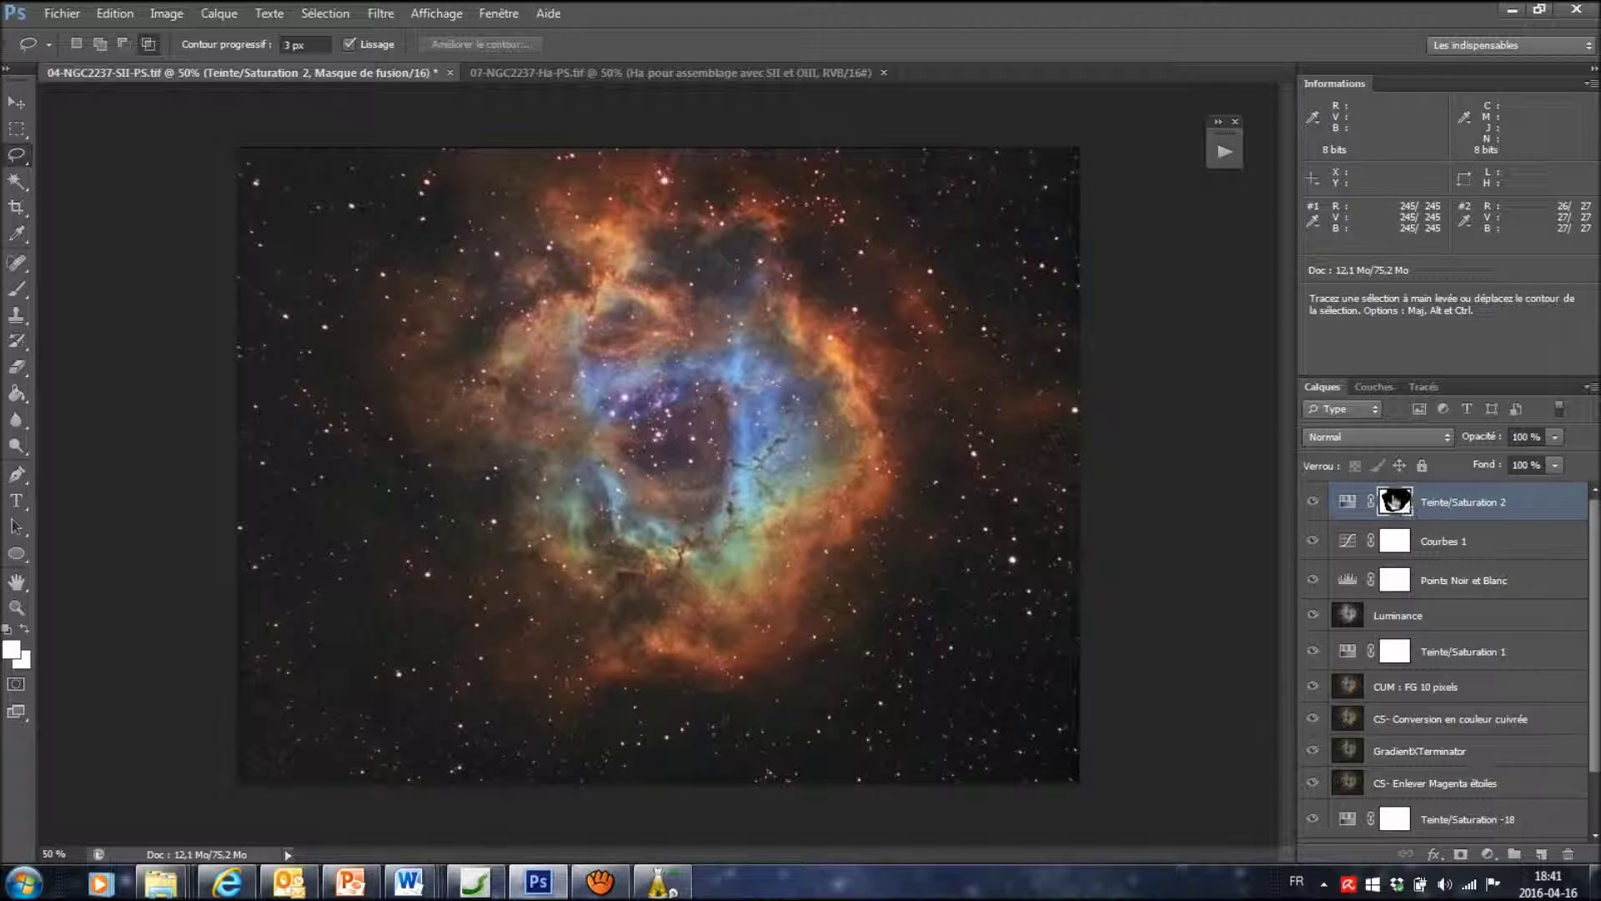
Stamp all visible layers into a new layer above "Teinte/Saturation 2" and name it "CUM"
click(1349, 504)
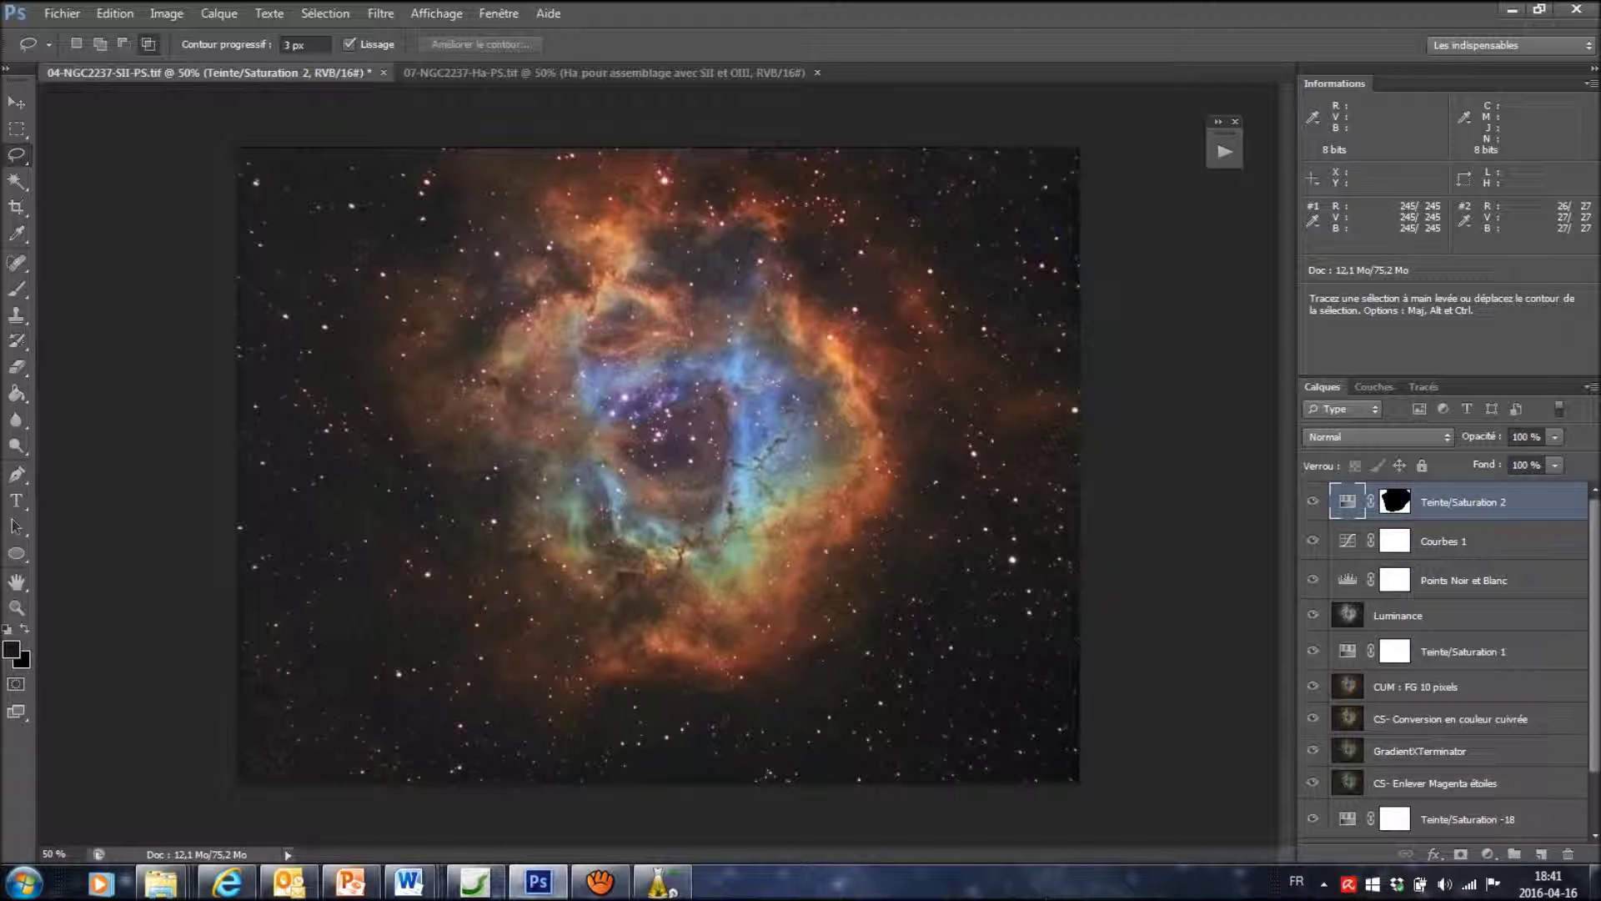
key(ctrl+shift)
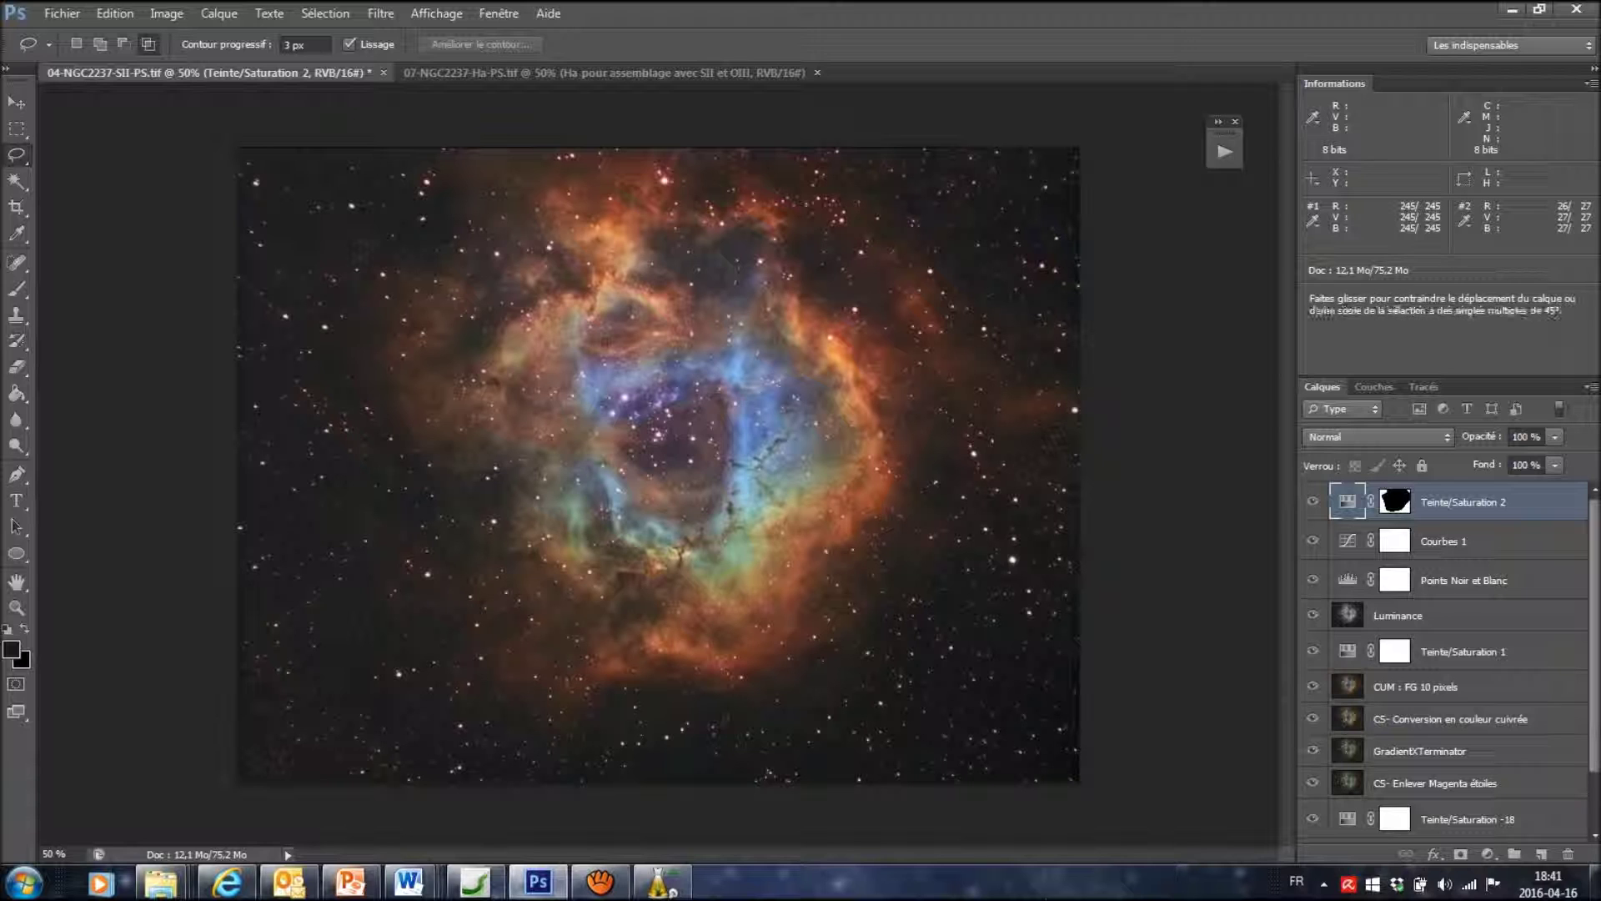
key(ctrl+shift+alt+e)
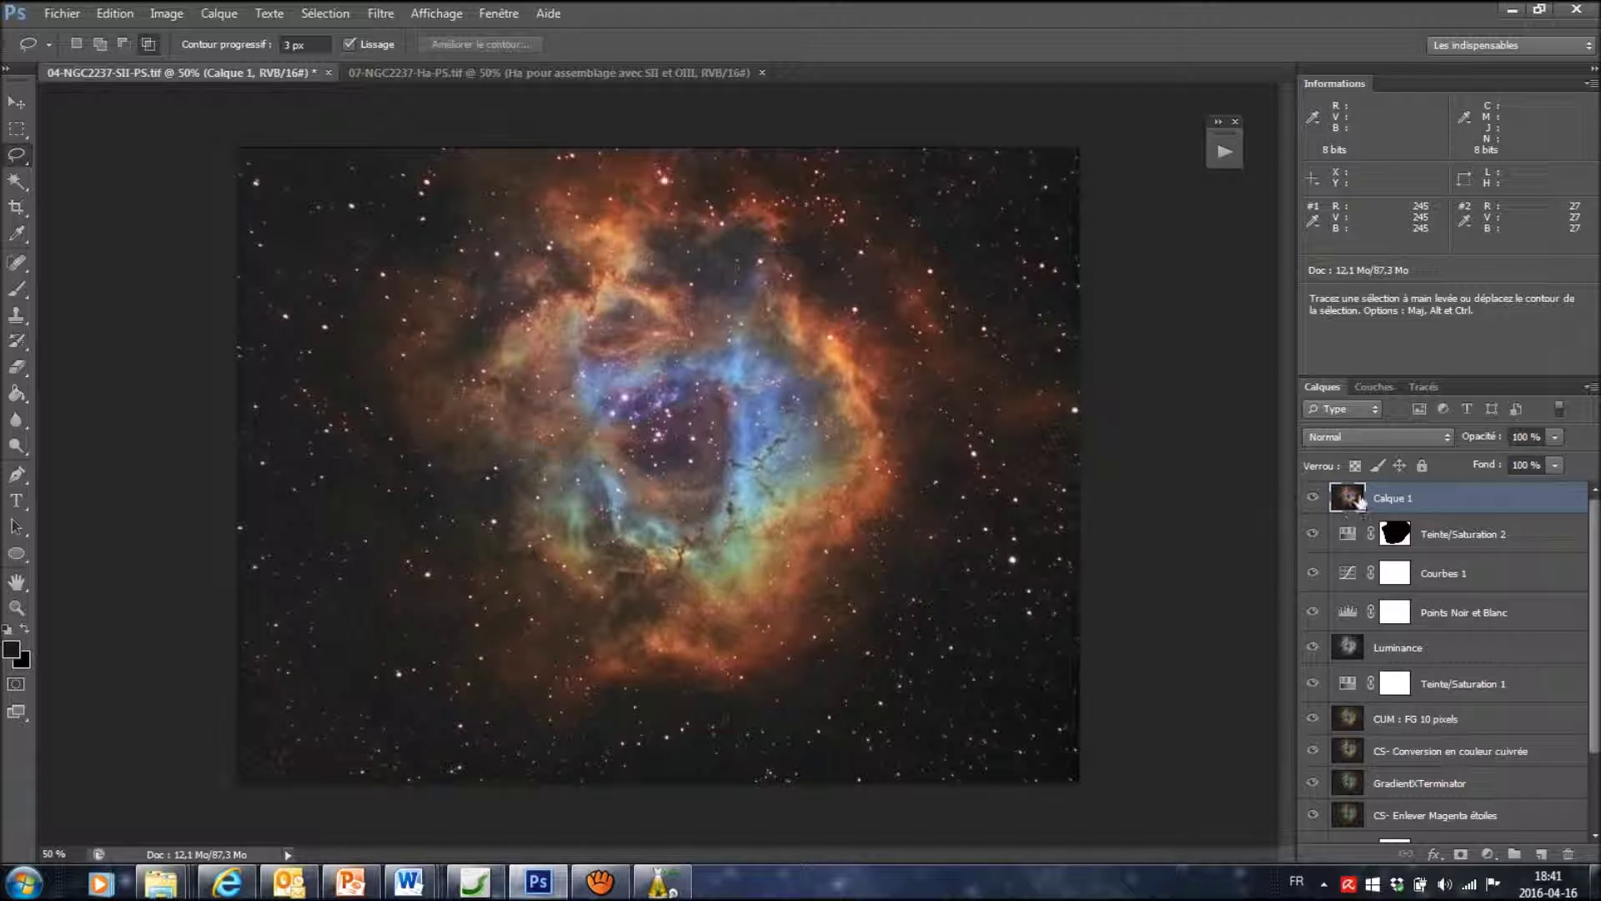
double_click(1396, 505)
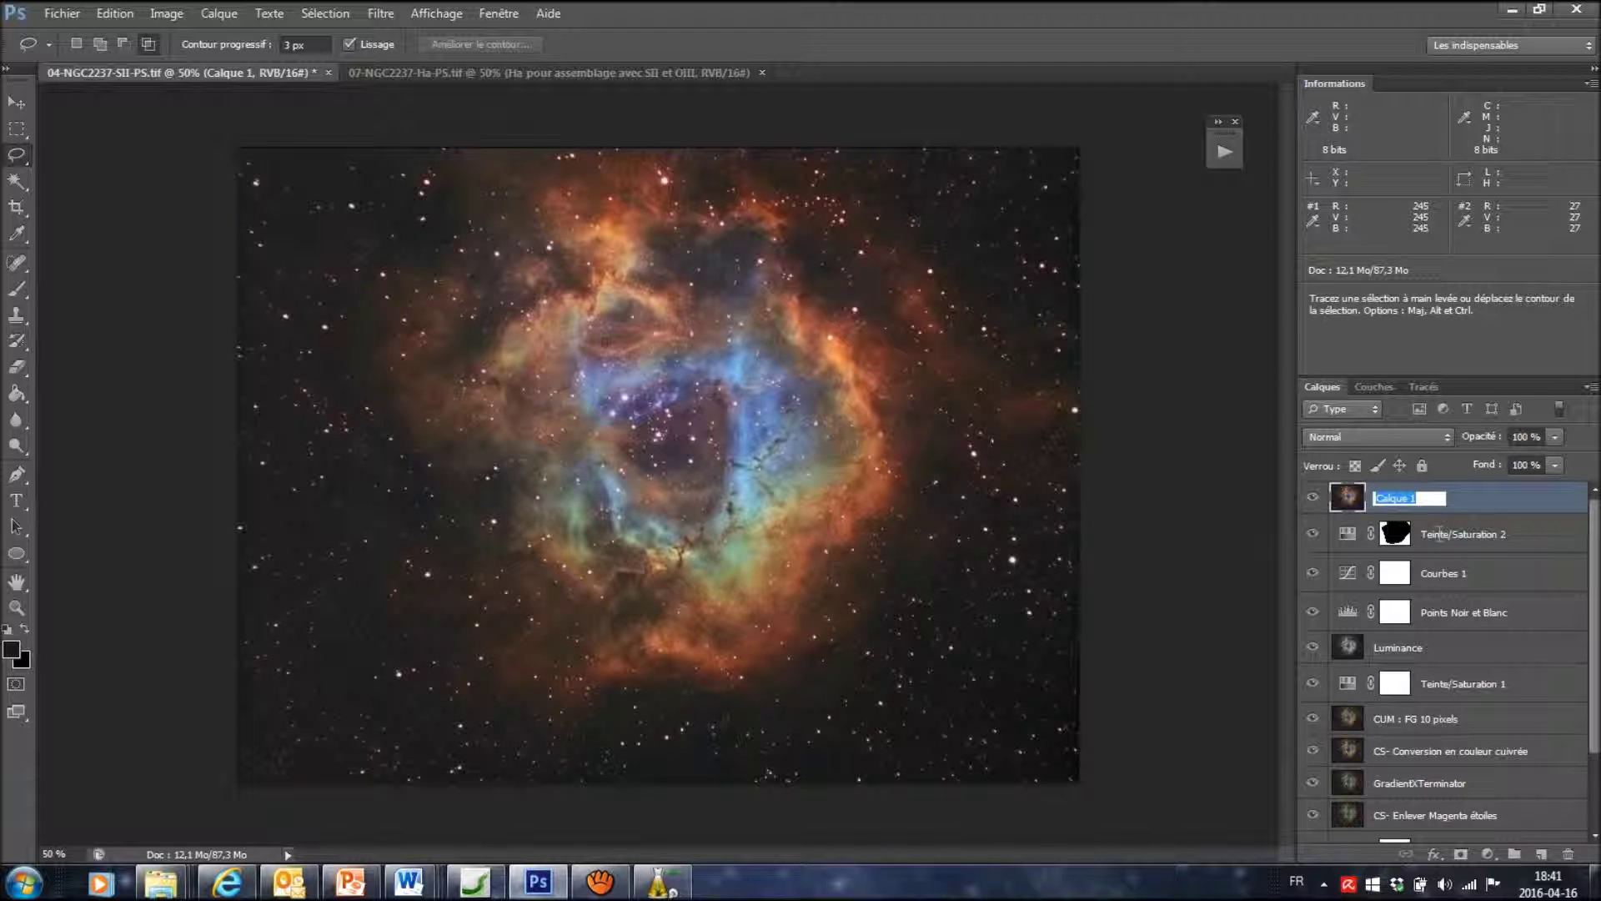
text(Cum)
key(Return)
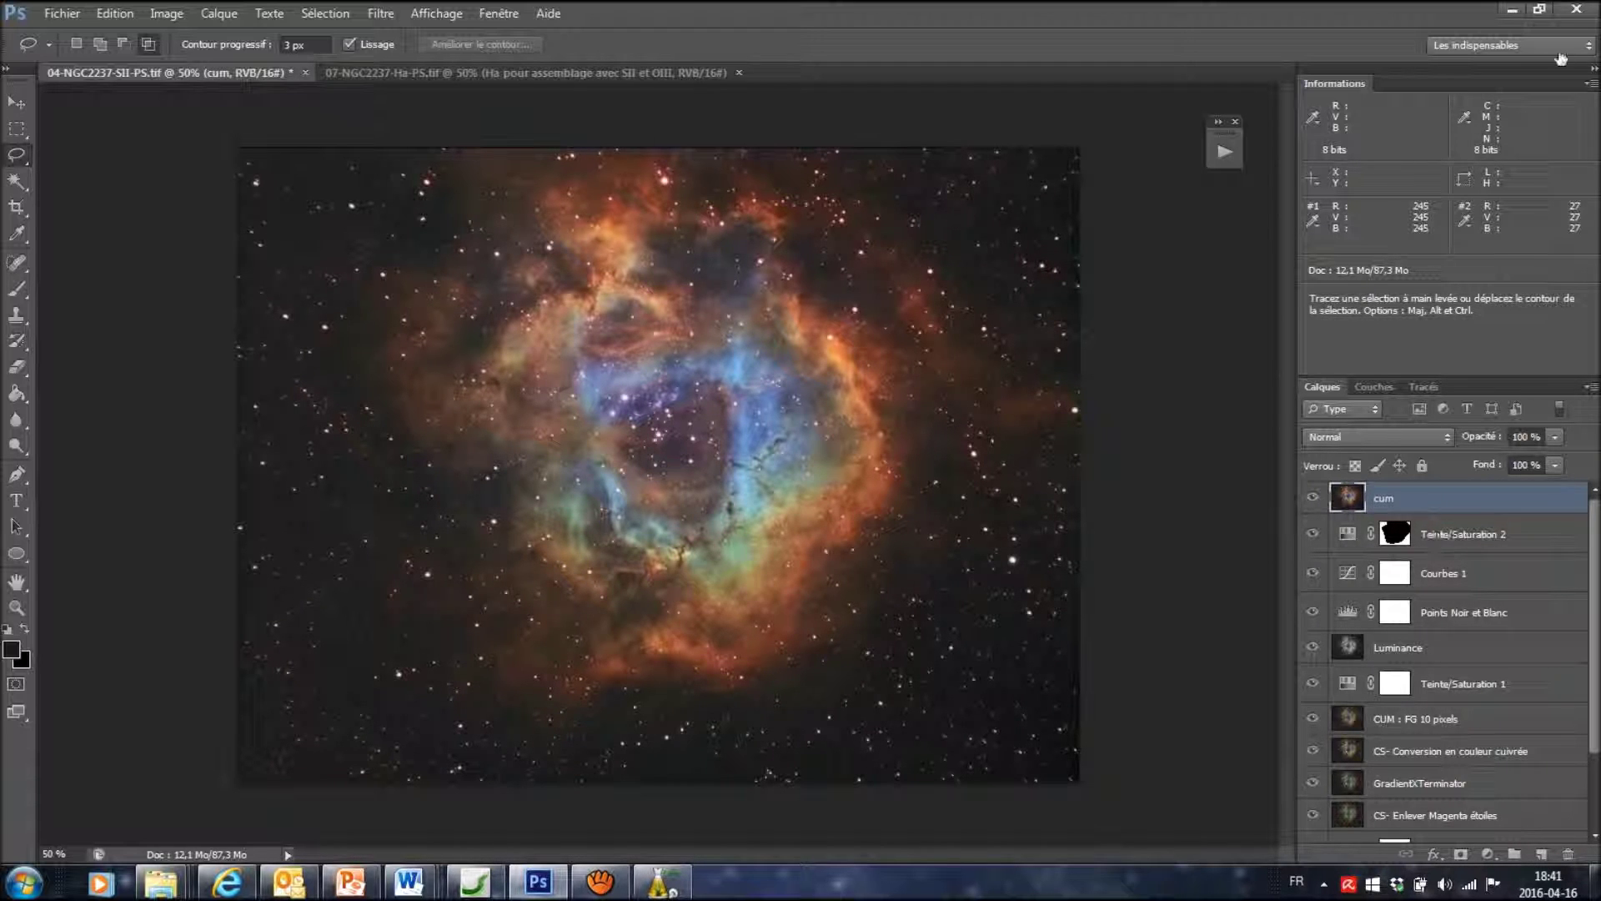
double_click(1385, 501)
key(shift)
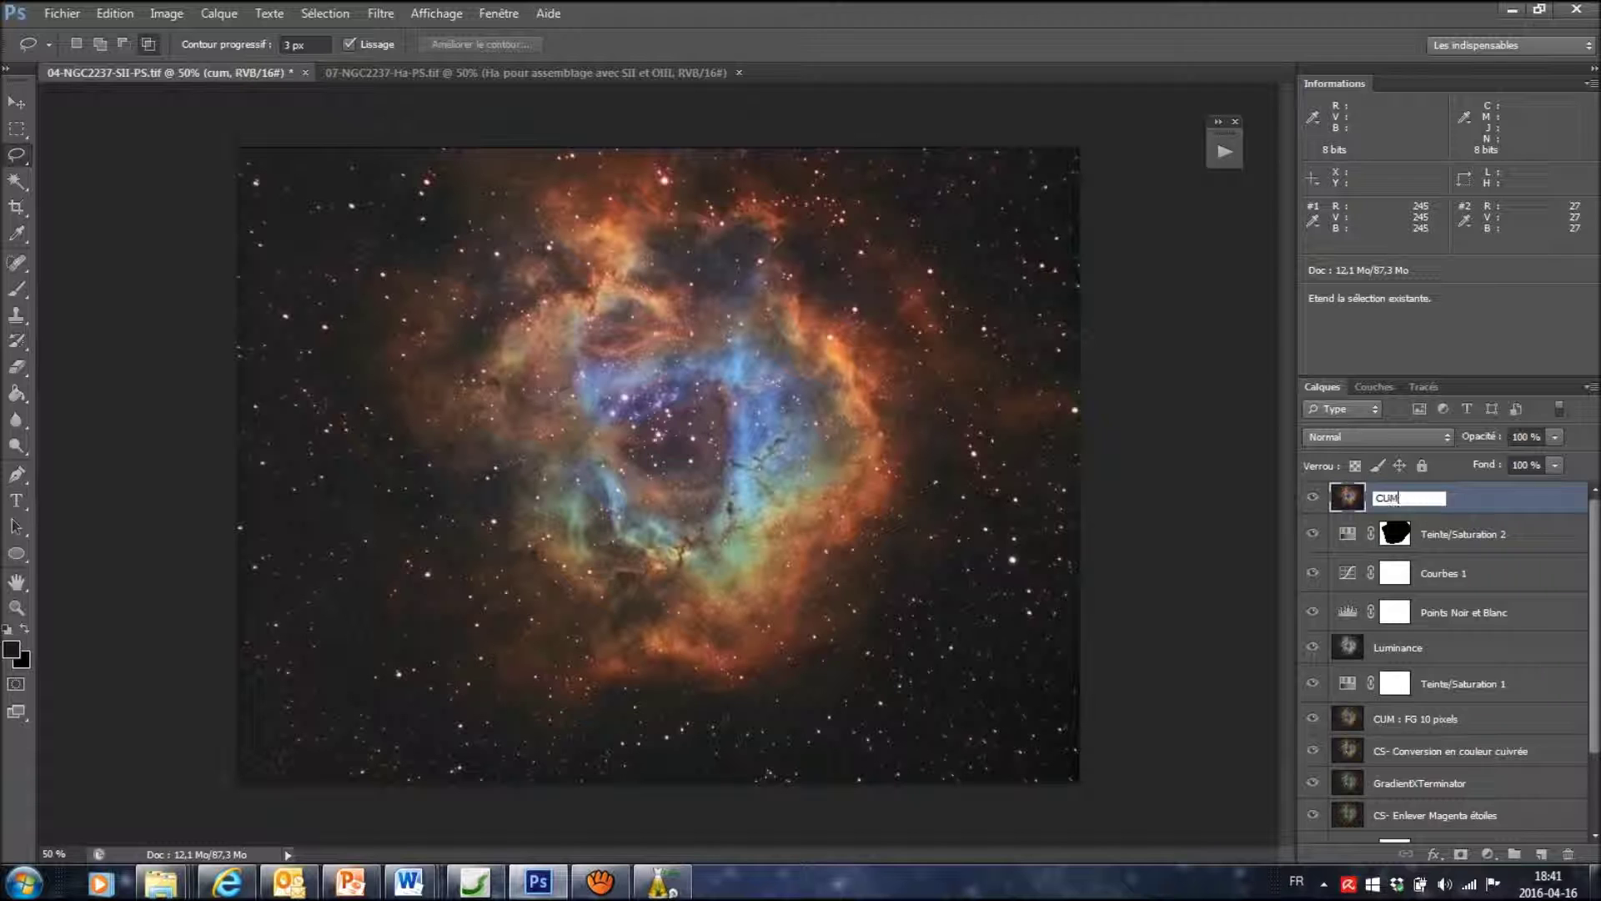
text(CUM)
key(Return)
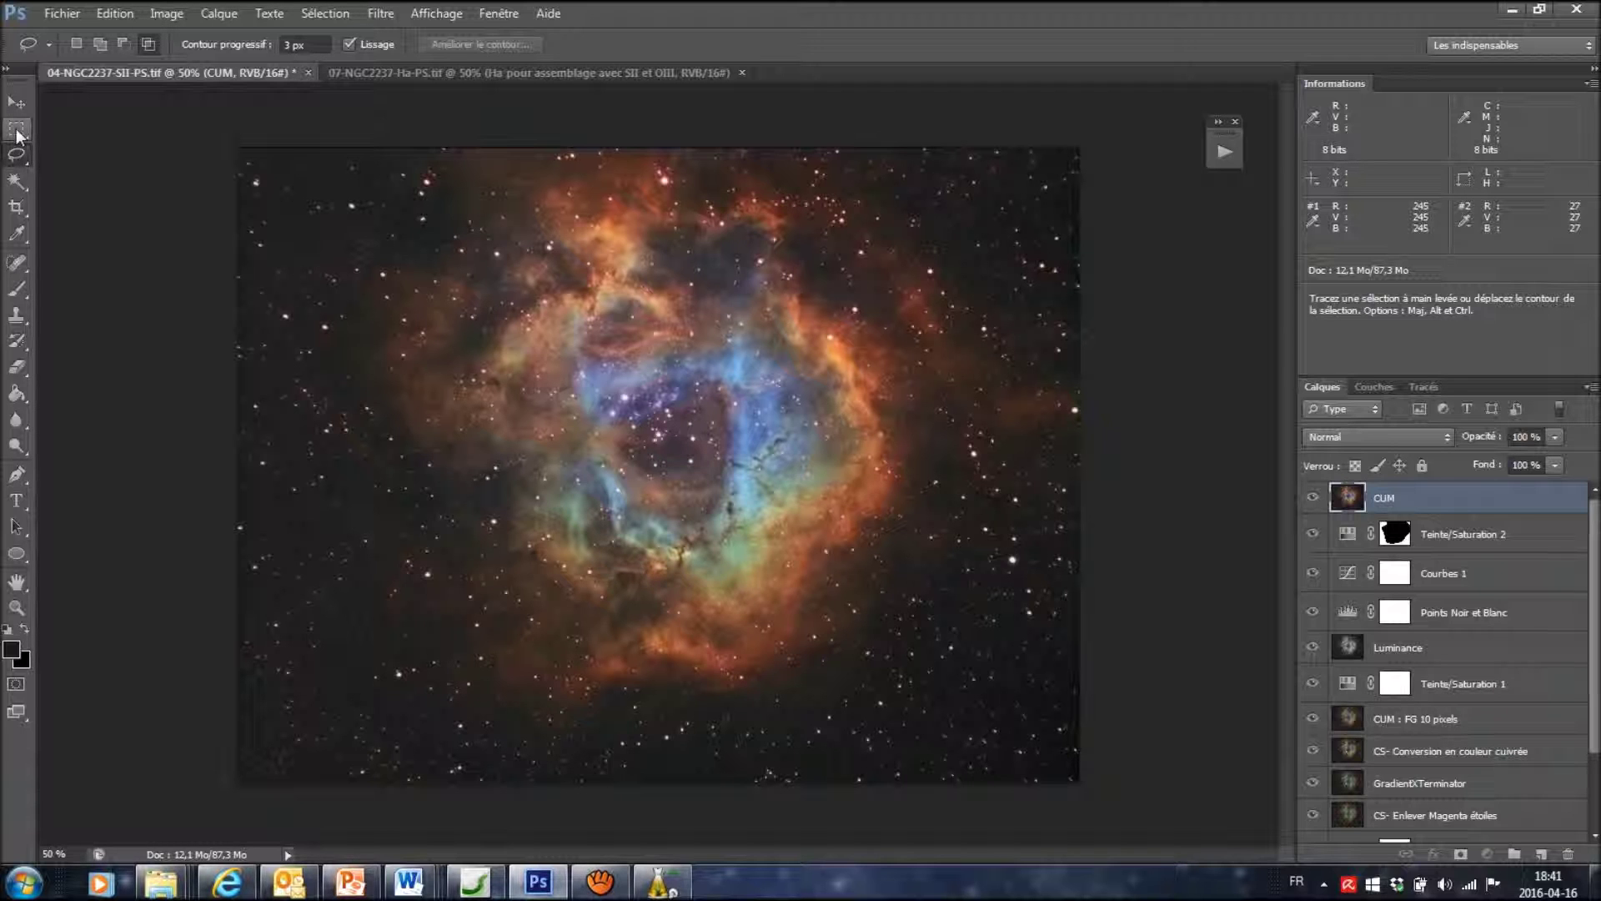
Crop thin strips off all four edges of the image, keeping an area about 57.33 wide by 40.92 high around the nebula
click(16, 208)
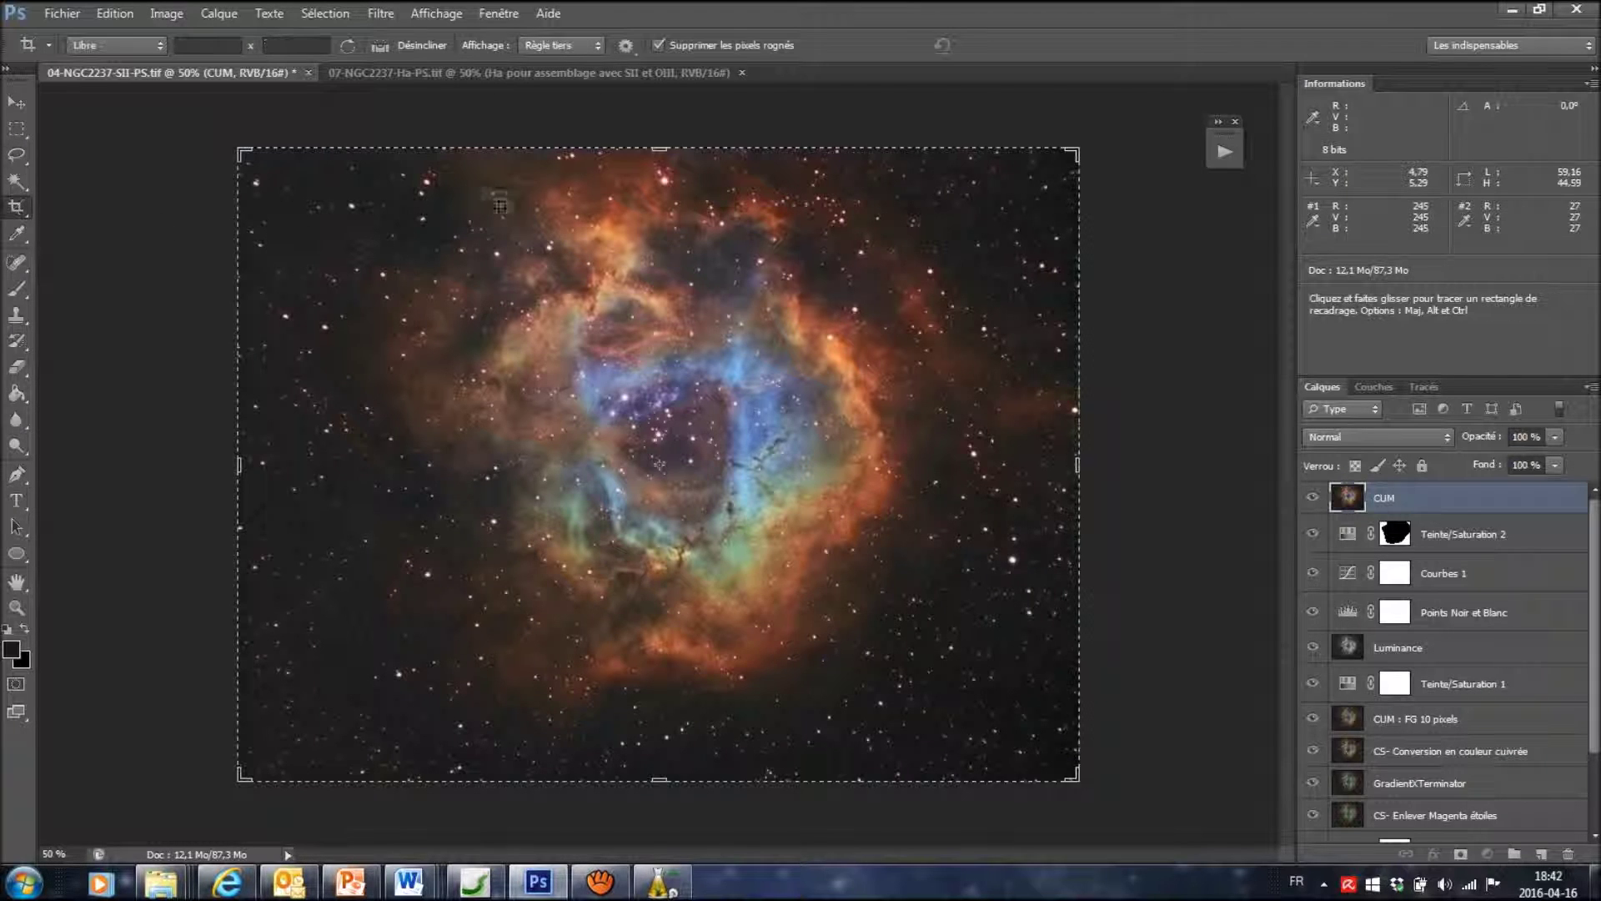
drag(664, 141, 664, 155)
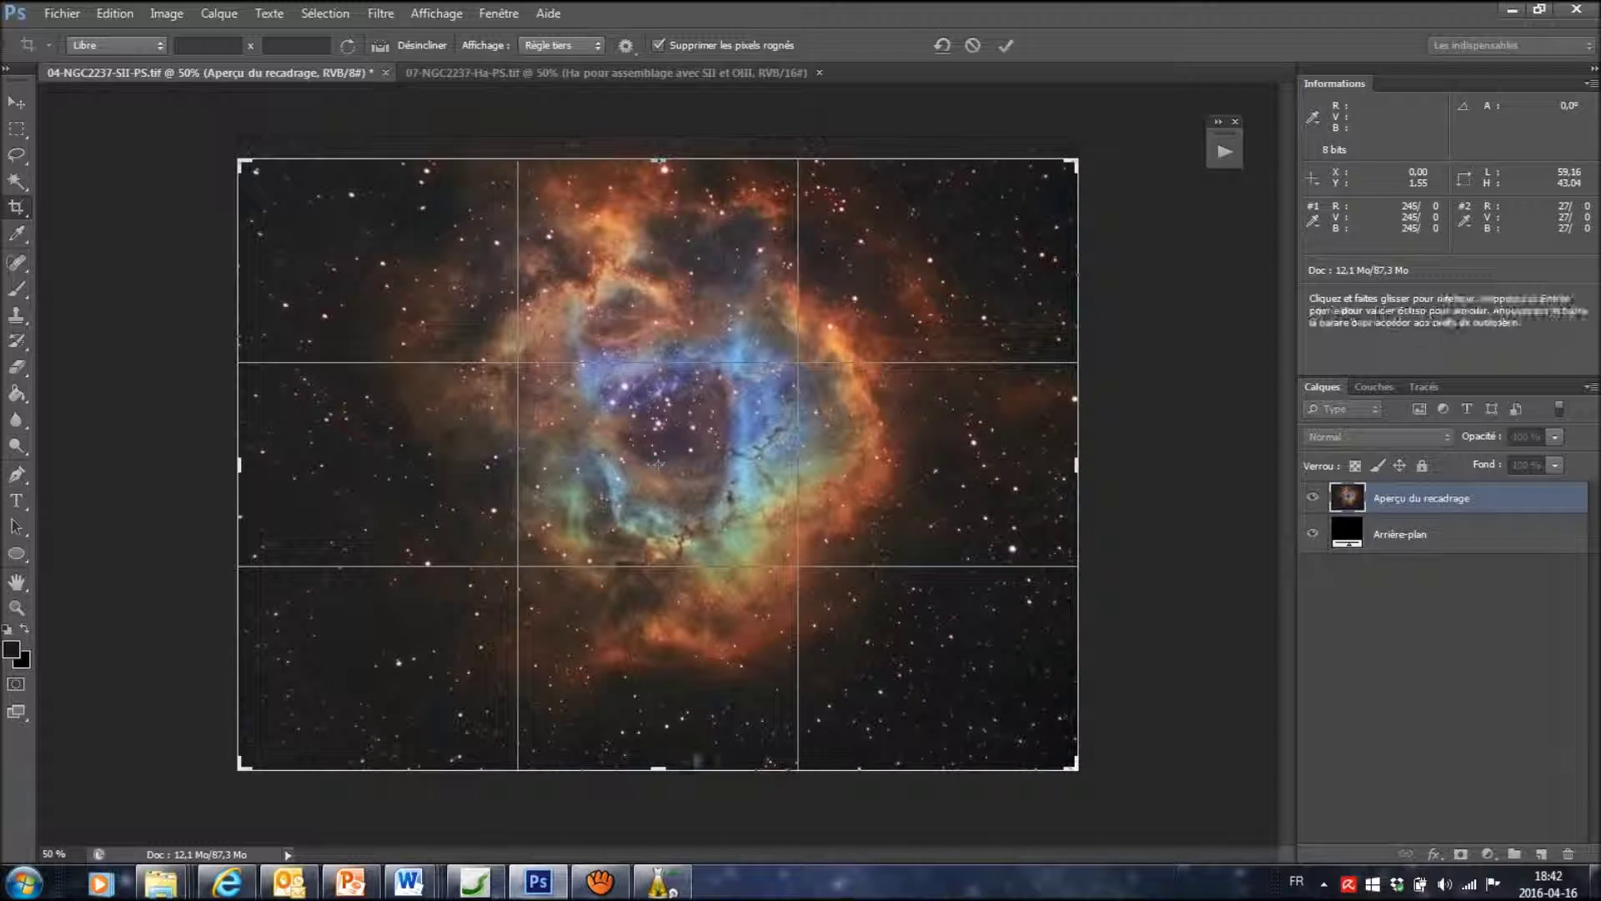
drag(660, 768, 664, 745)
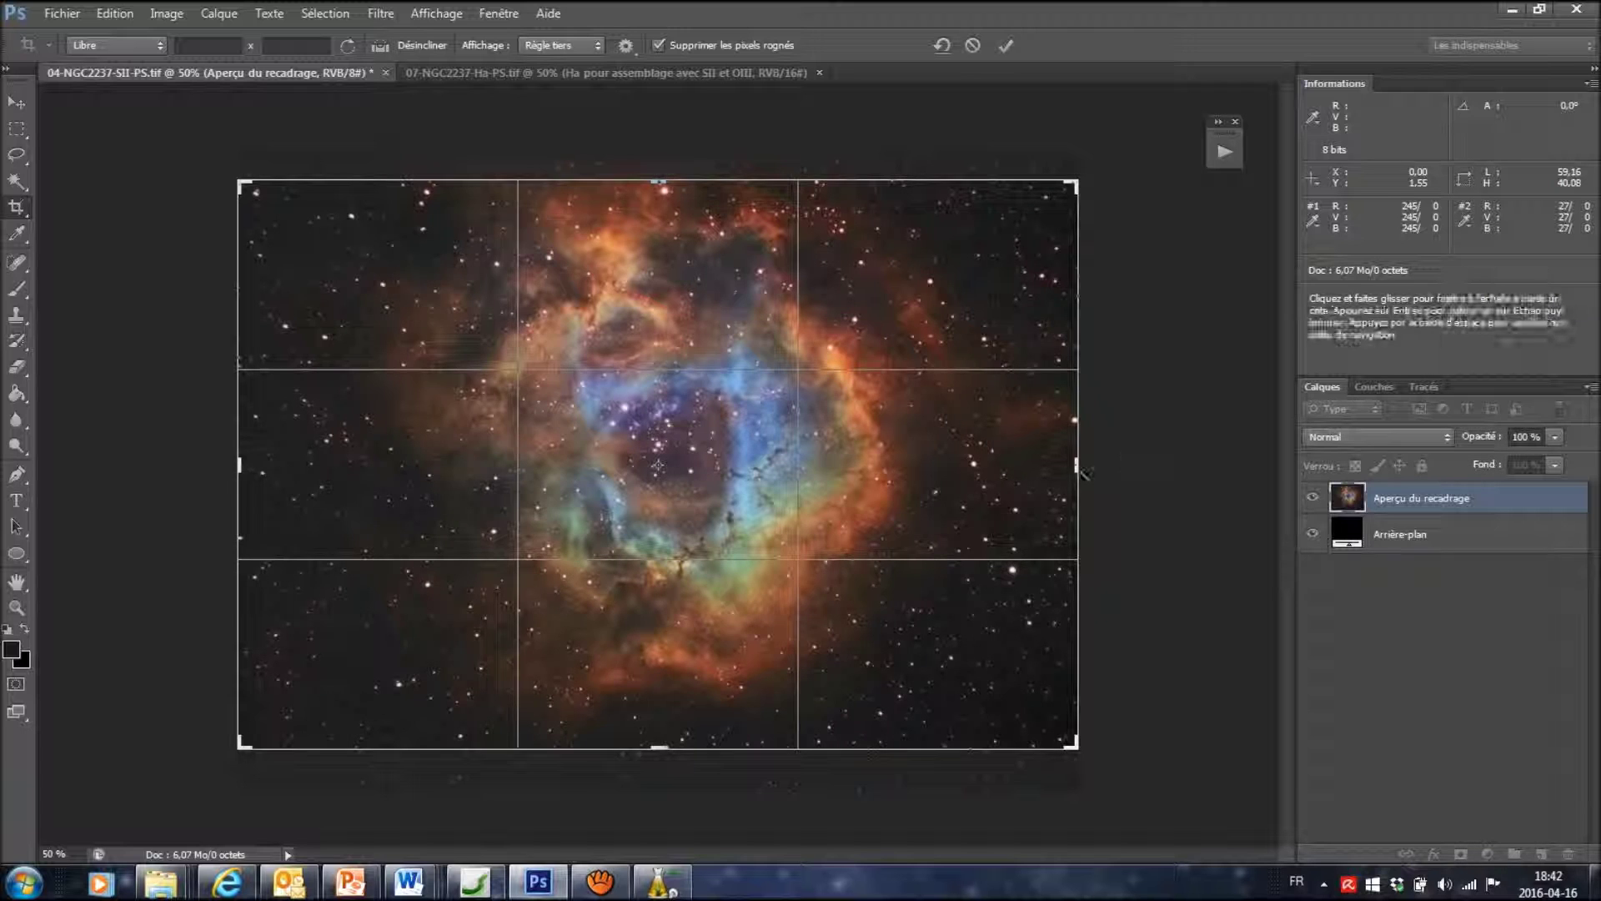
drag(1076, 464, 1071, 465)
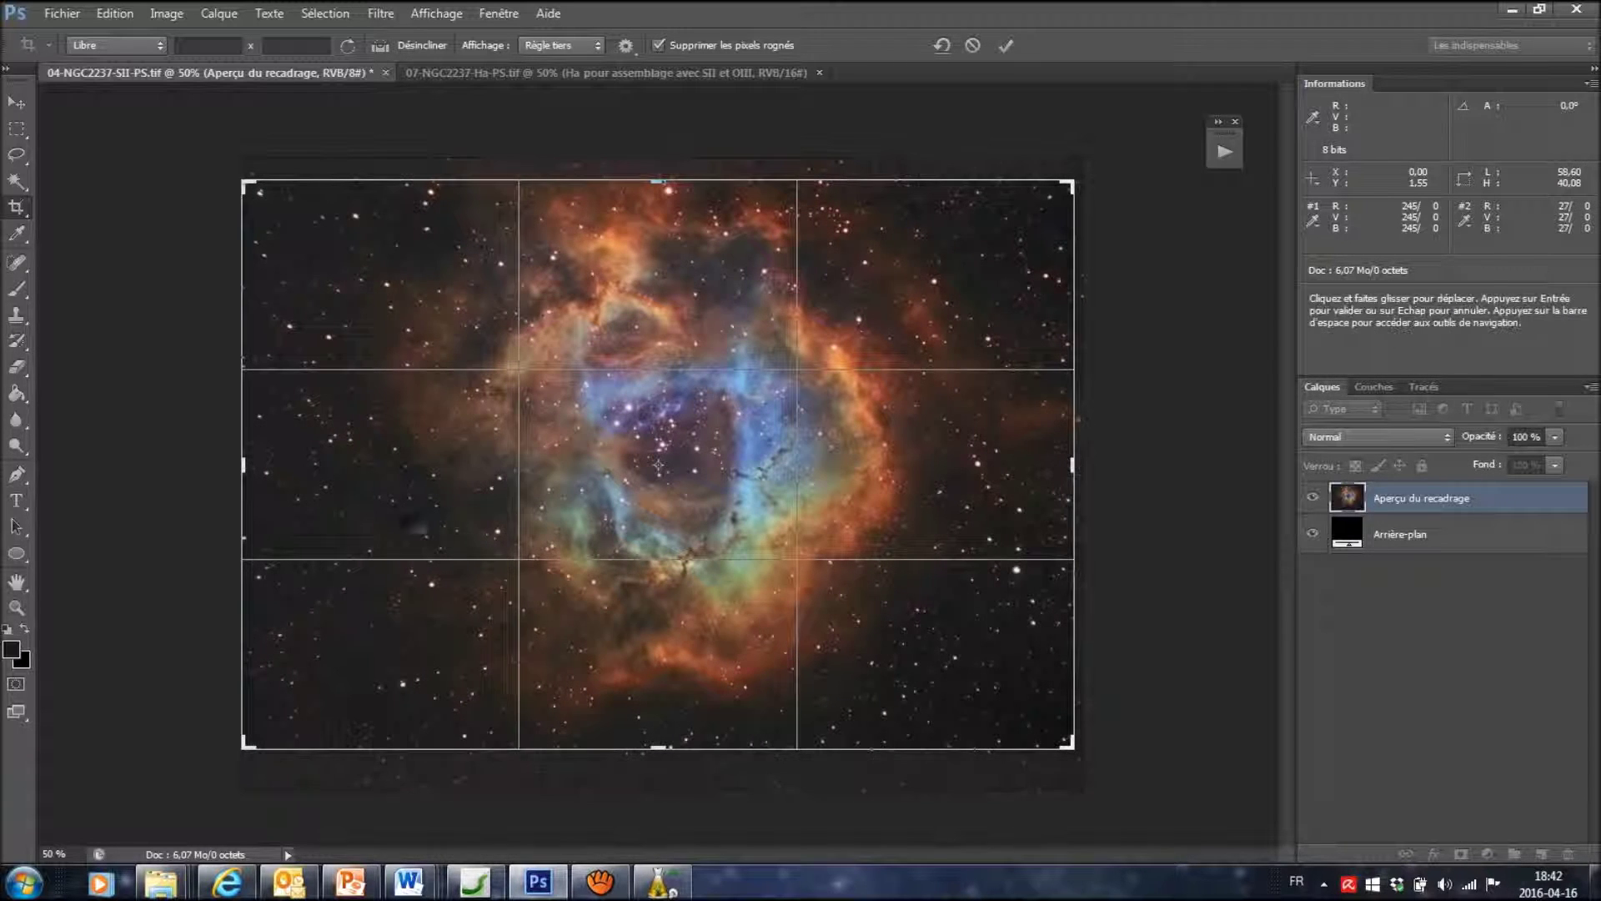
drag(243, 465, 257, 467)
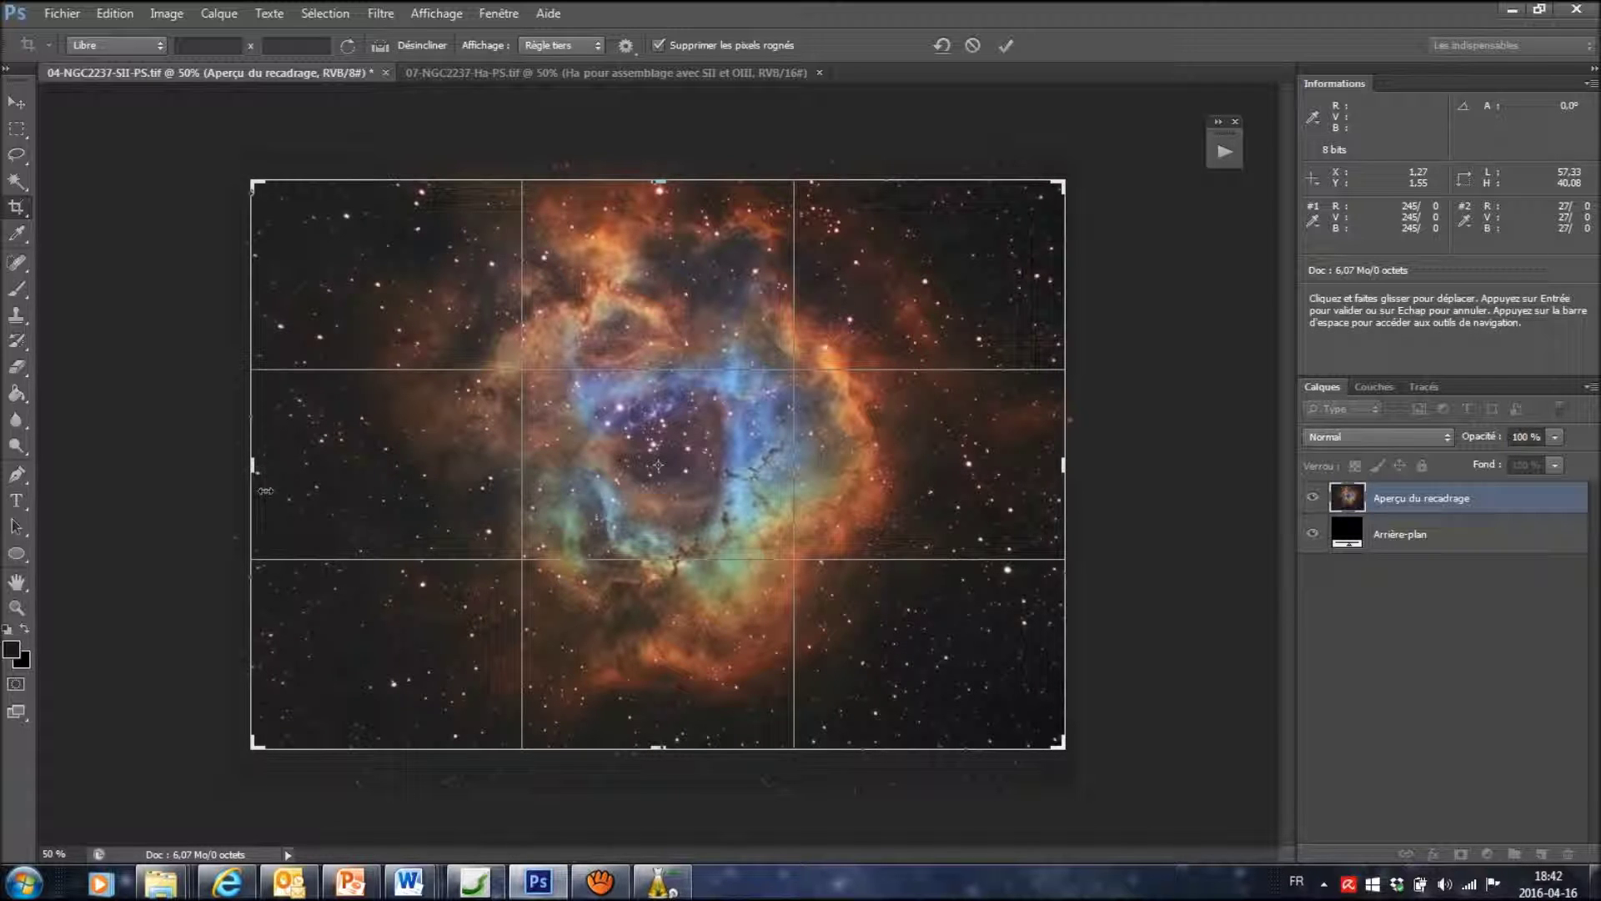
drag(658, 177, 649, 176)
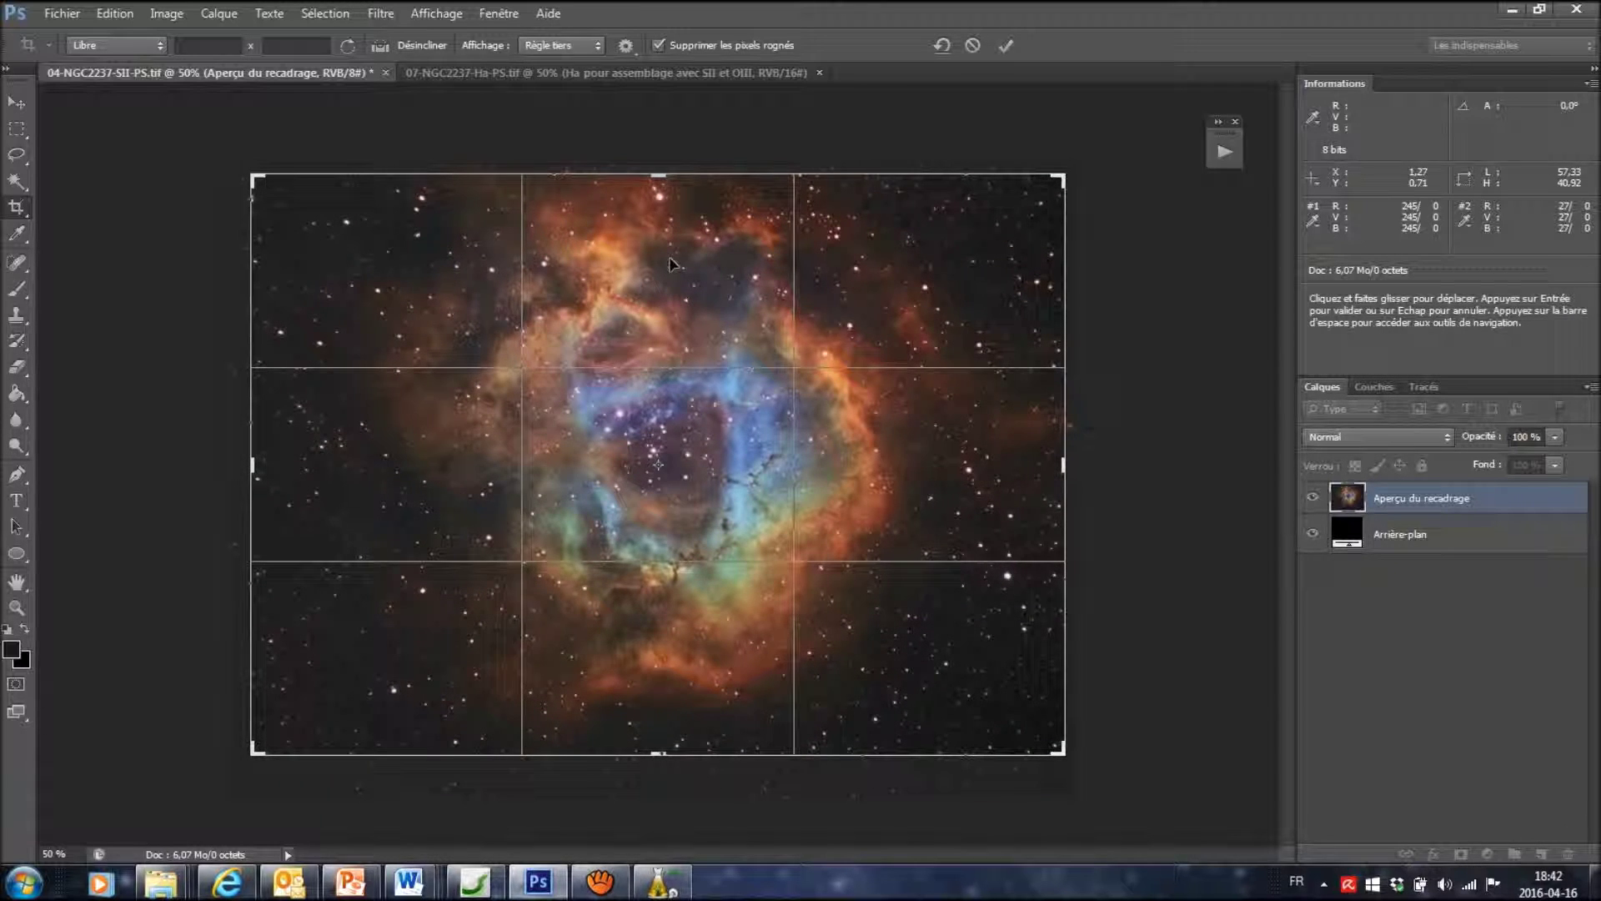
key(Return)
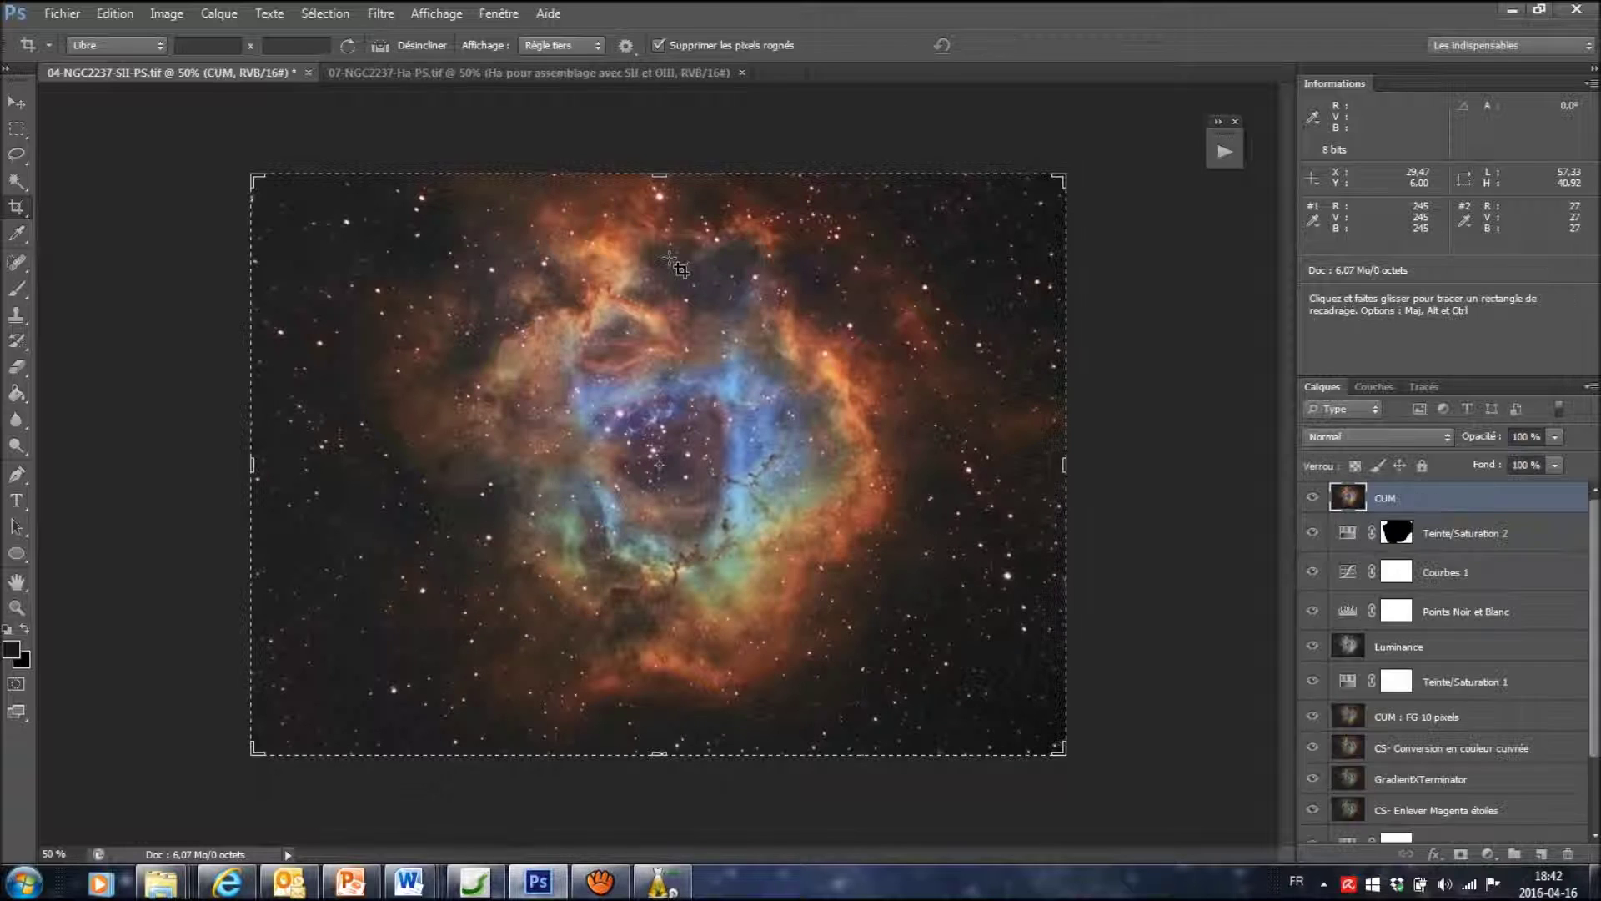
click(17, 101)
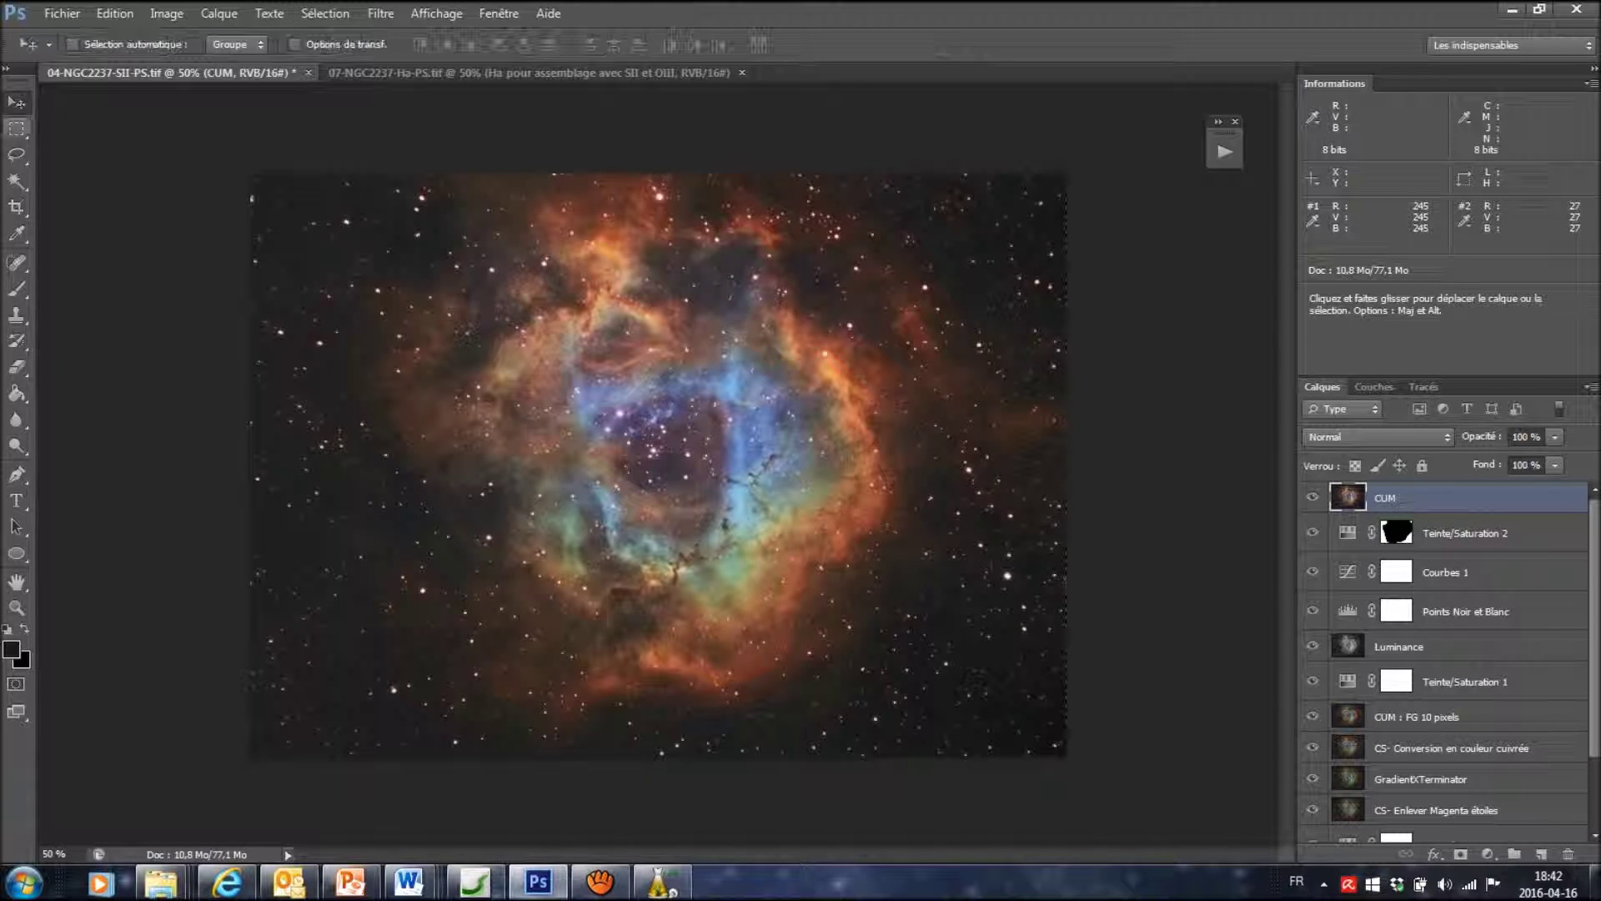